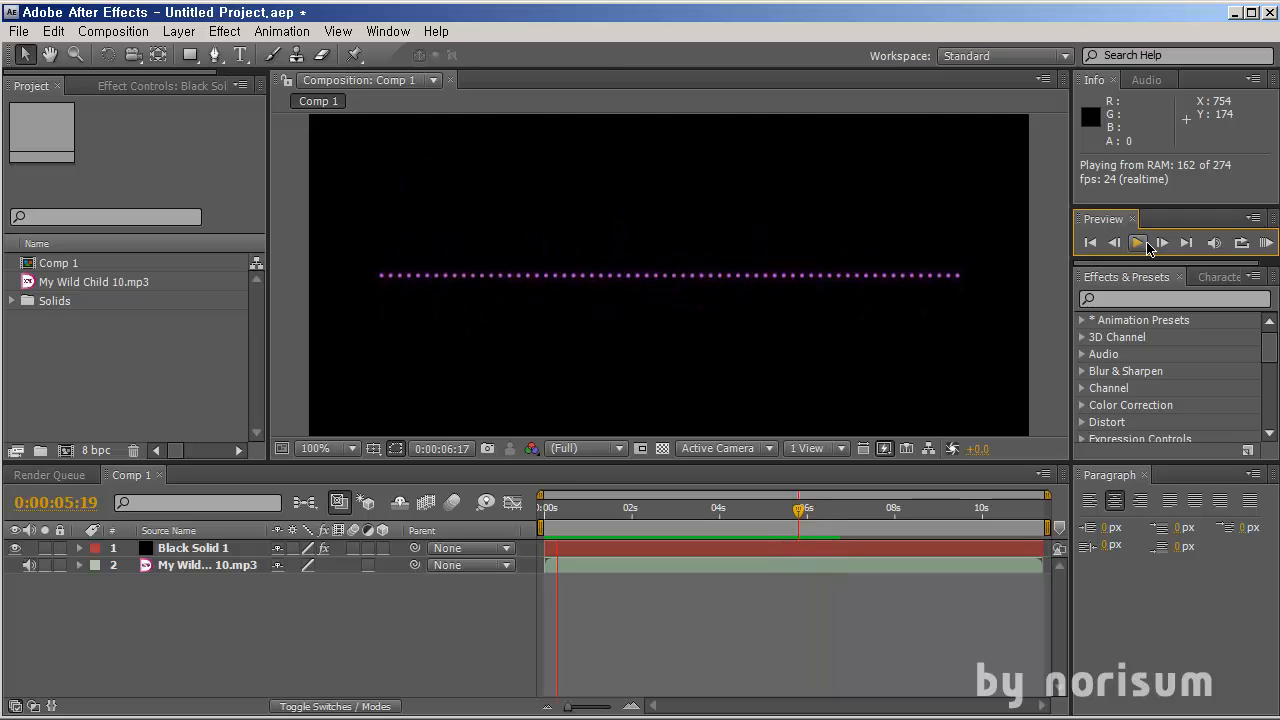
Preview the audio spectrum animation in Comp 1, zooming and scrubbing through the timeline
click(1146, 243)
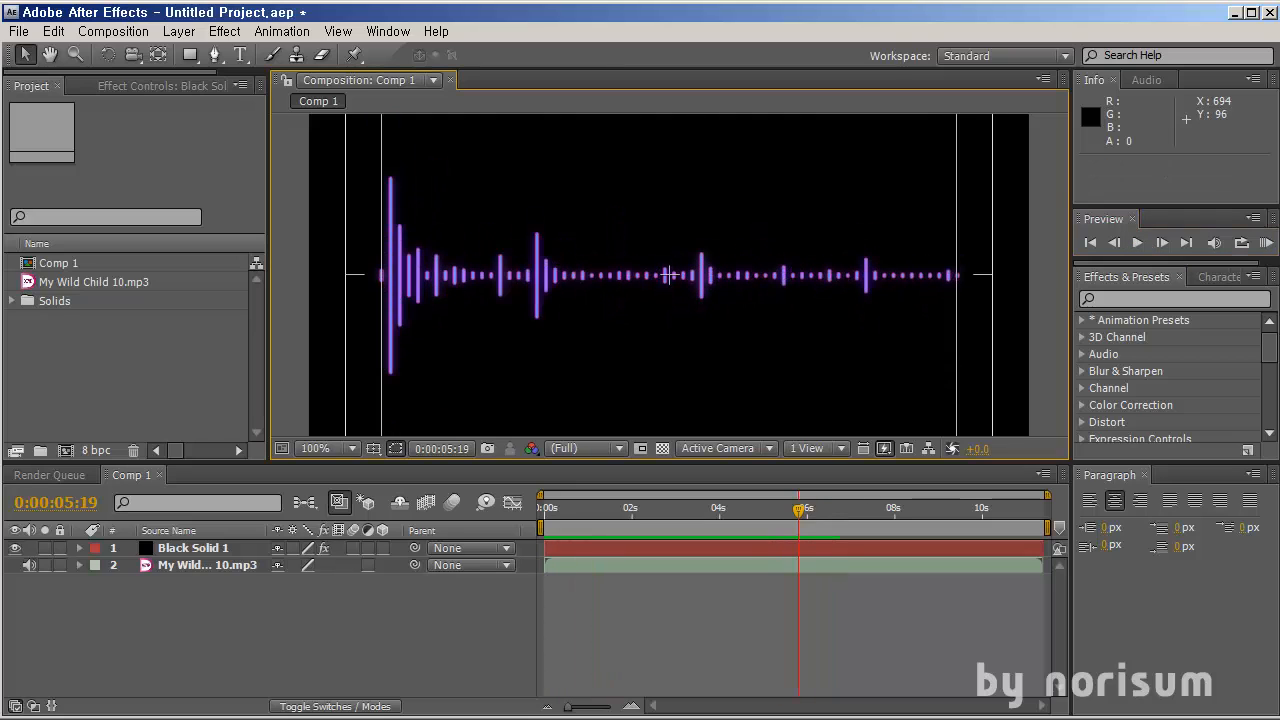
key(comma)
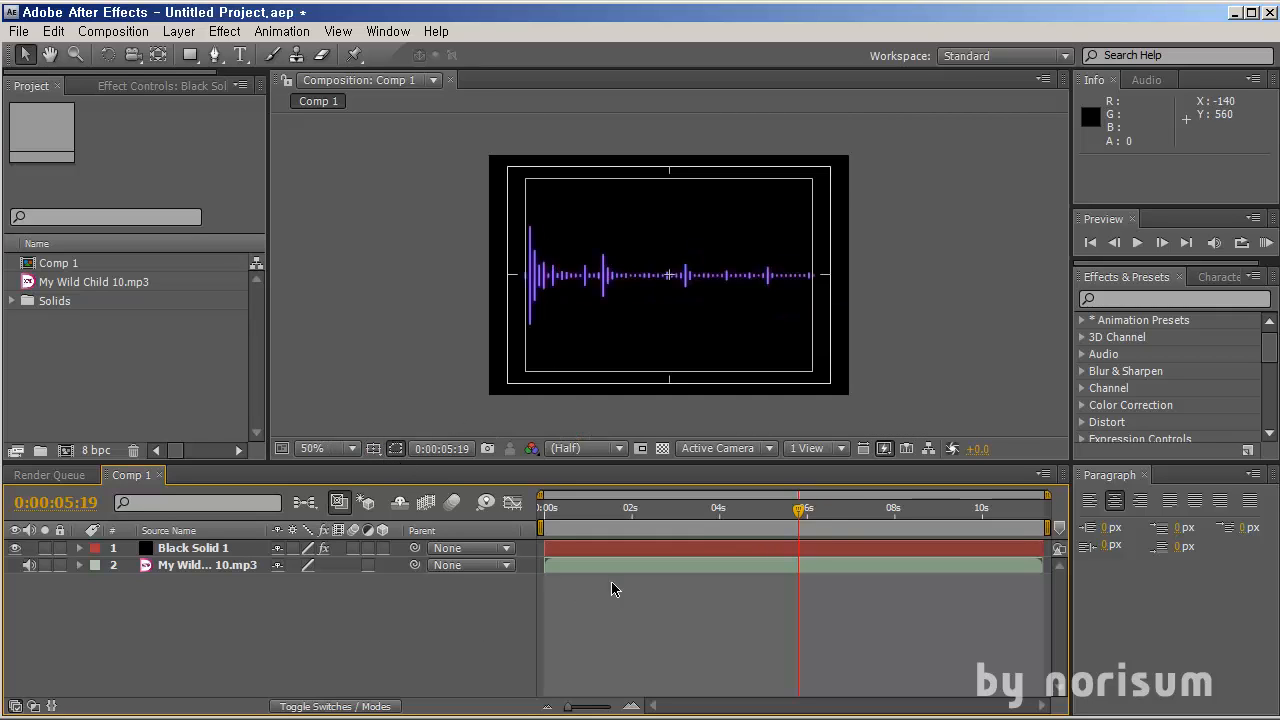
drag(817, 511, 846, 538)
scroll(658, 317, up, 2)
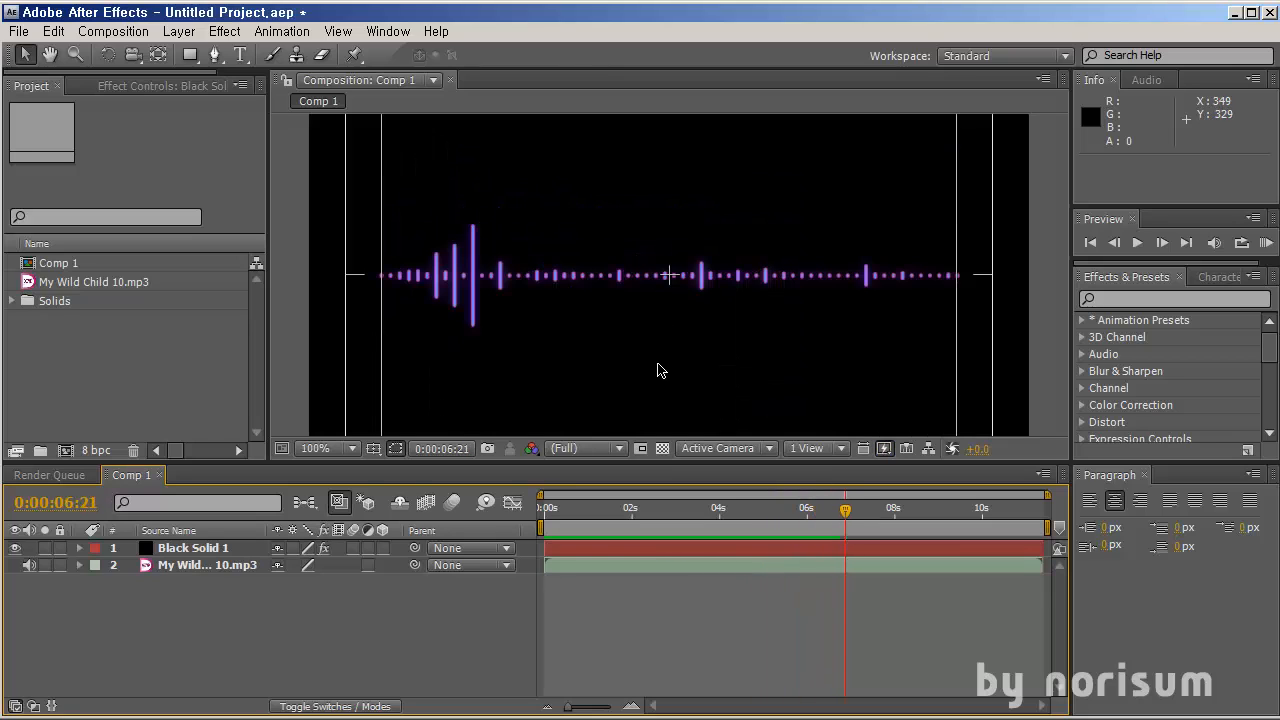
scroll(660, 370, down, 1)
mouse_move(641, 520)
mouse_down()
mouse_move(857, 523)
mouse_move(630, 523)
mouse_up()
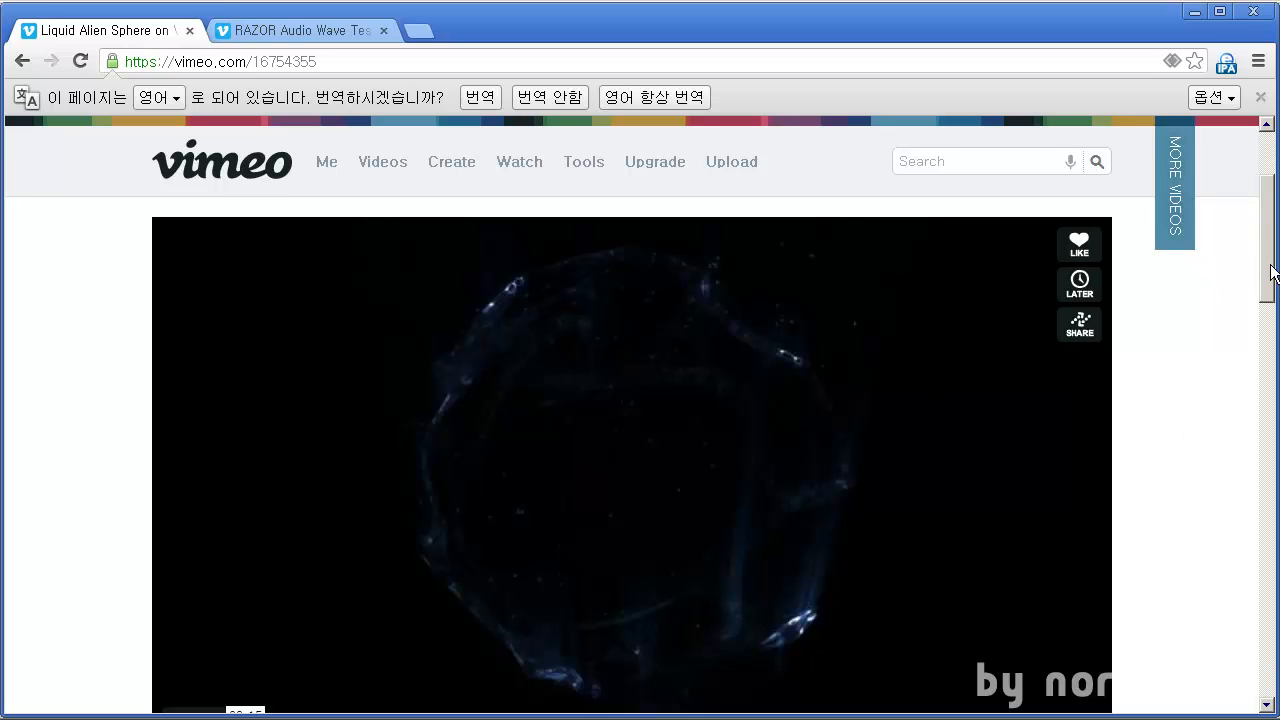
Switch to the browser and play the Liquid Alien Sphere reference video on Vimeo
drag(1272, 270, 1272, 286)
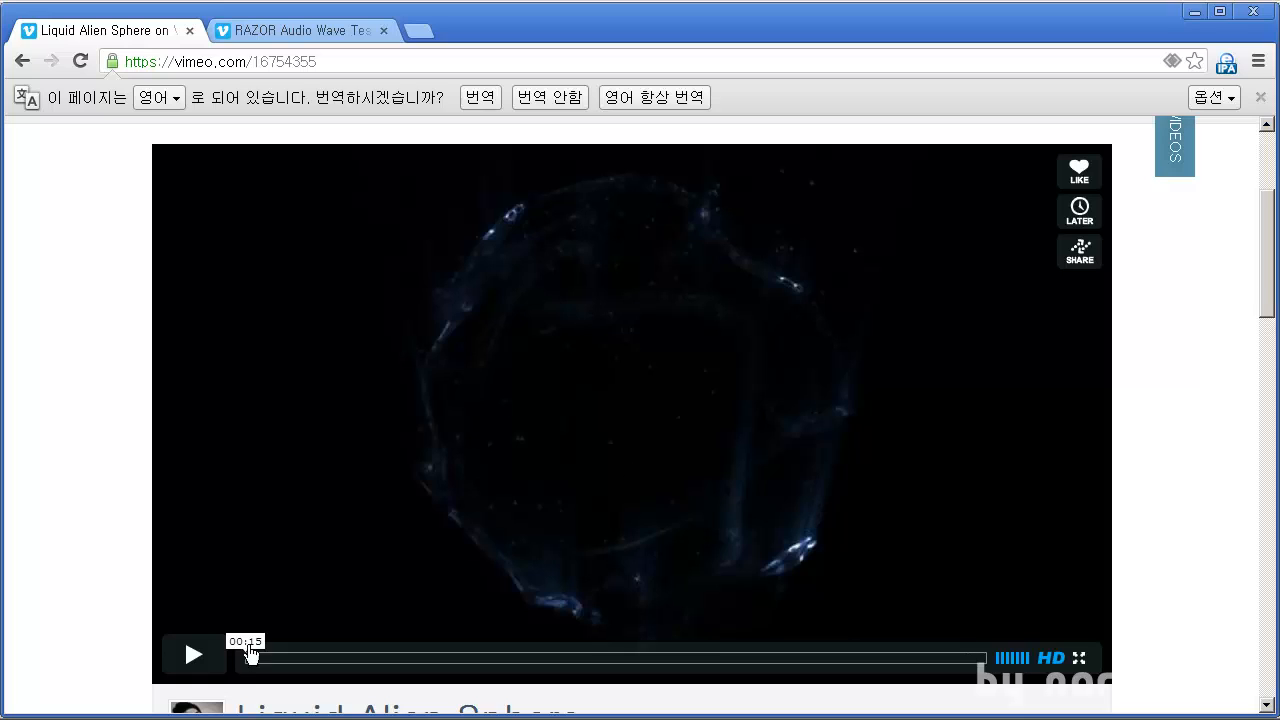
click(193, 658)
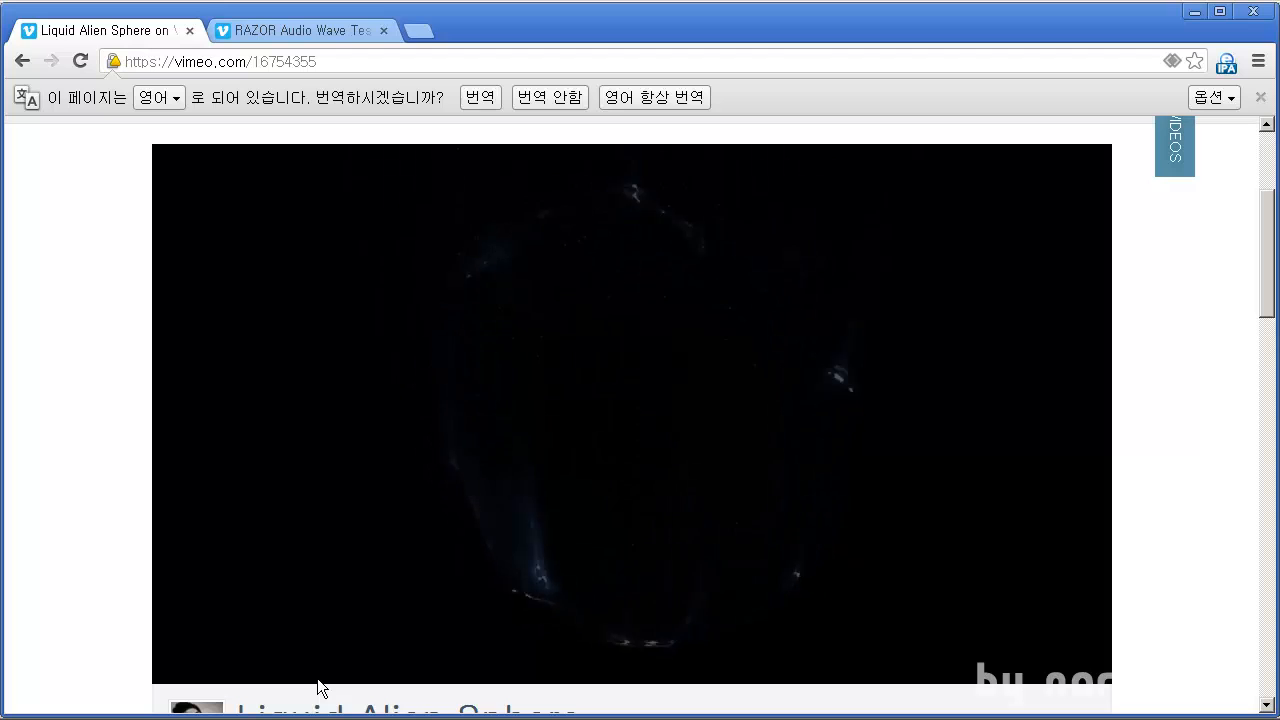
scroll(318, 688, up, 3)
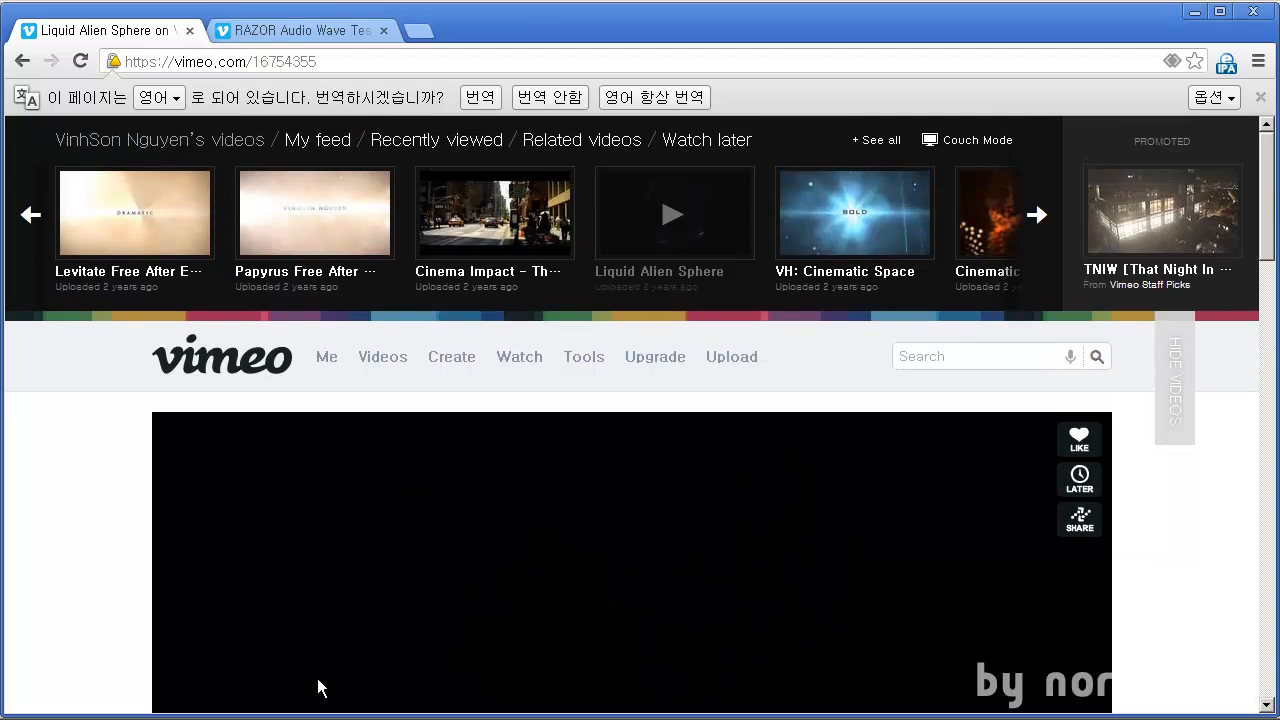
Play the RAZOR Audio Wave Test reference video in the other tab, then minimize the browser
click(313, 35)
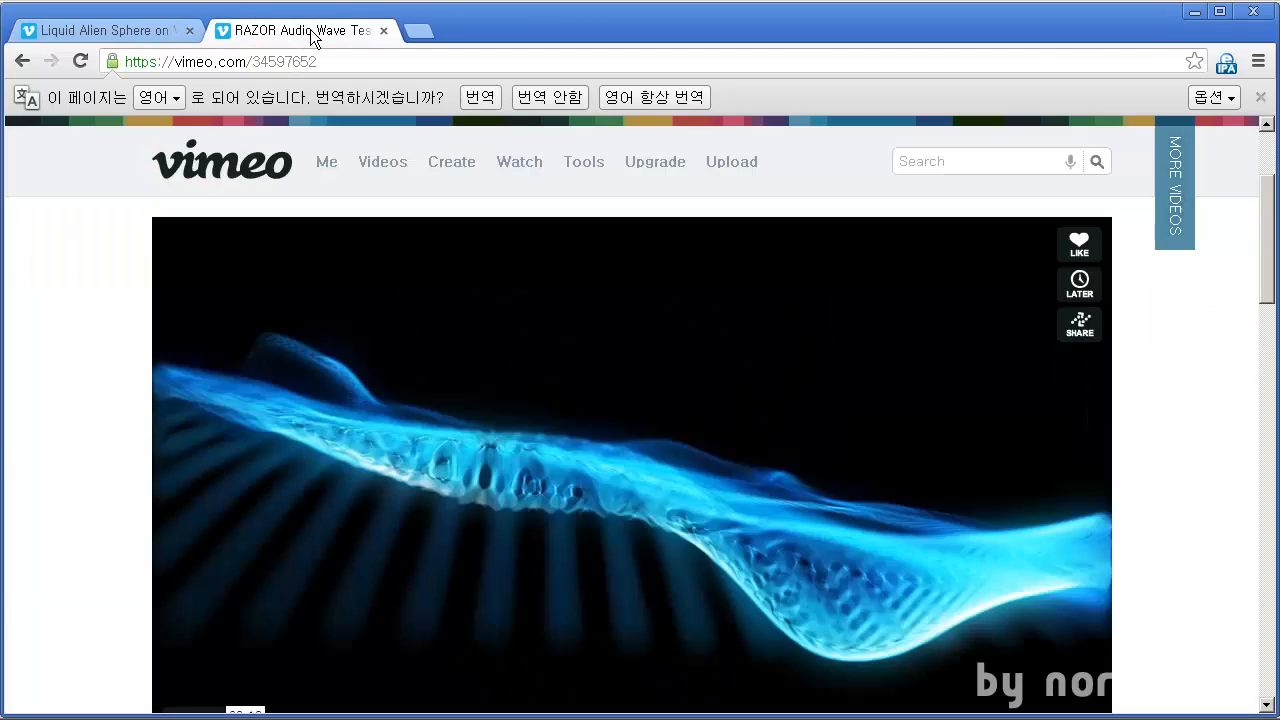
scroll(225, 651, down, 1)
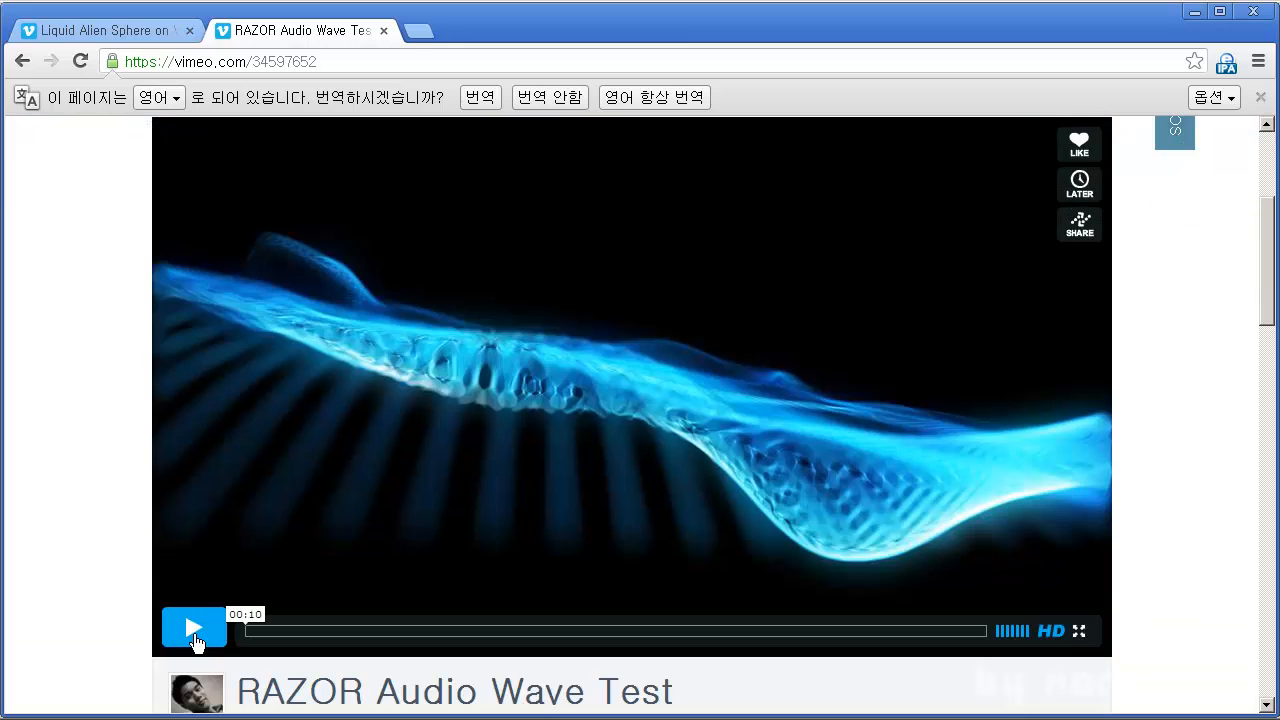
click(193, 630)
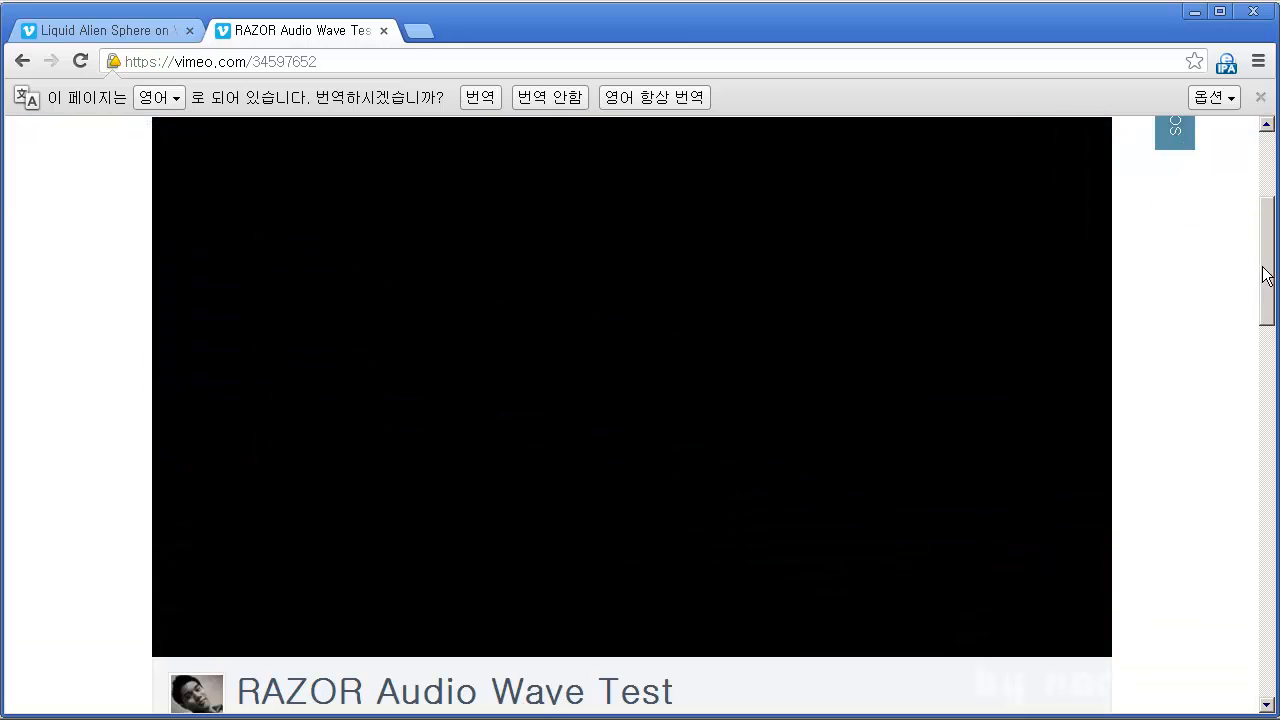
scroll(1268, 277, up, 1)
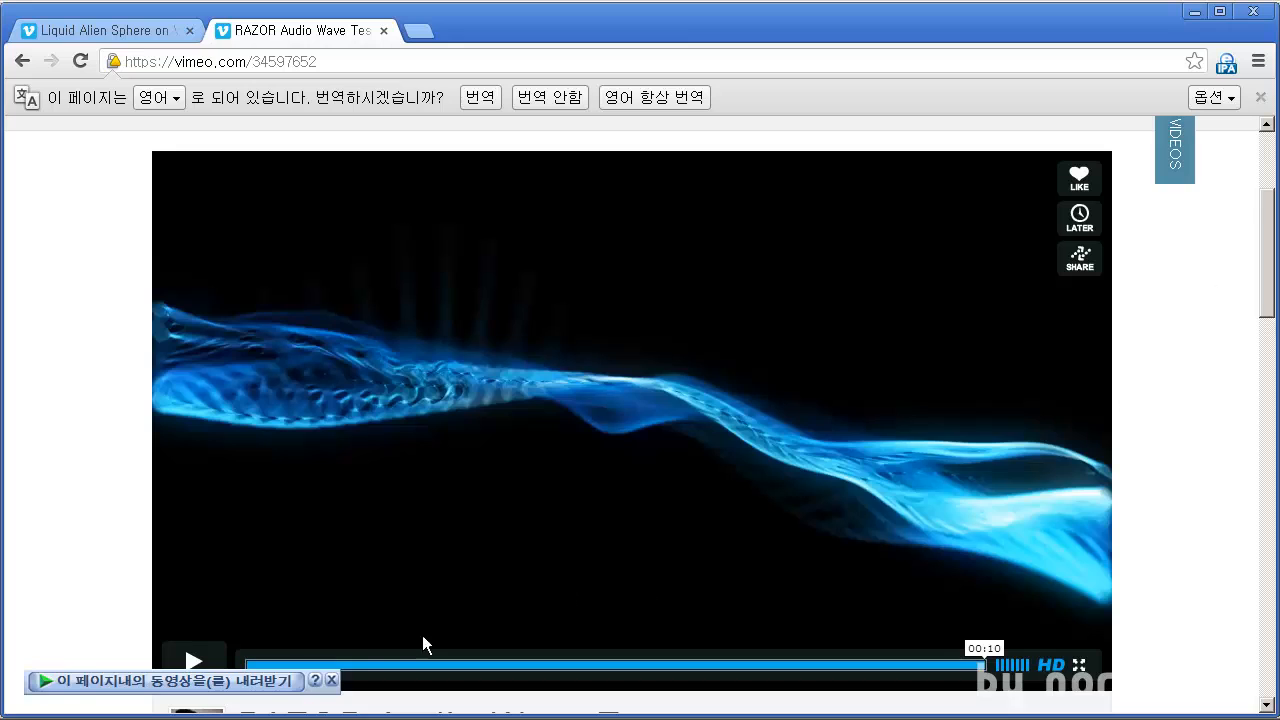
scroll(423, 645, up, 3)
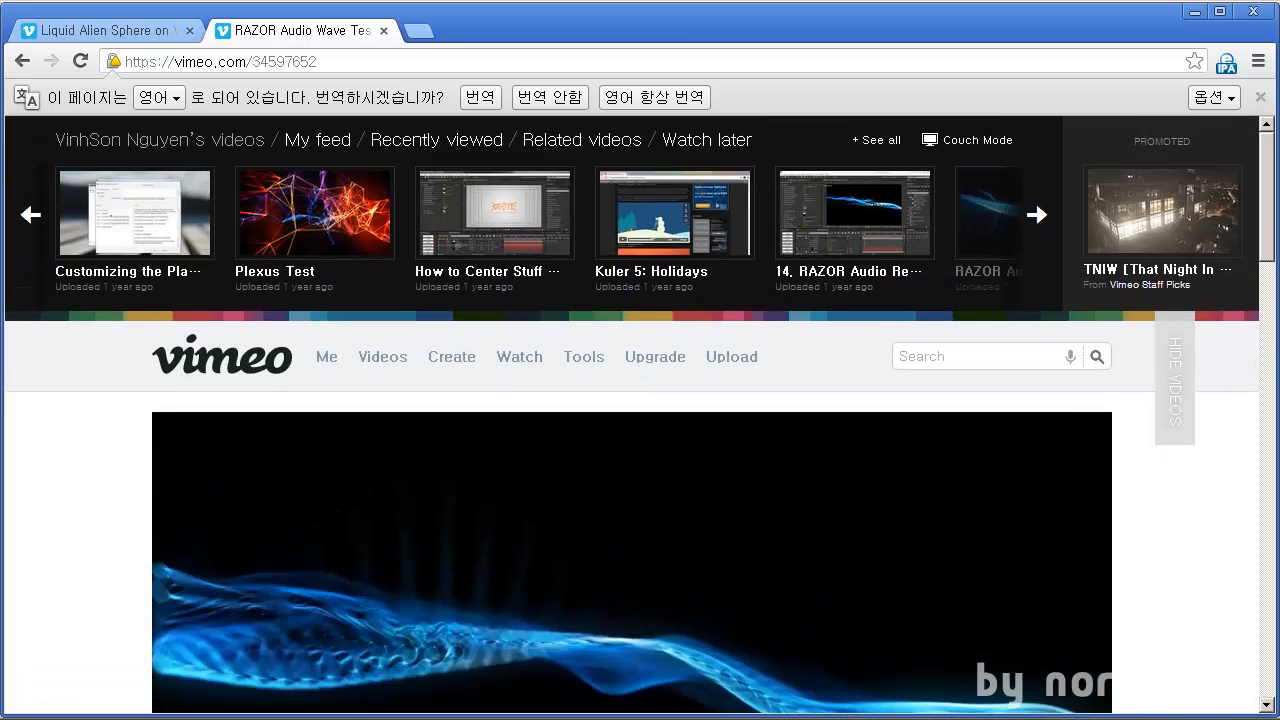
click(1199, 13)
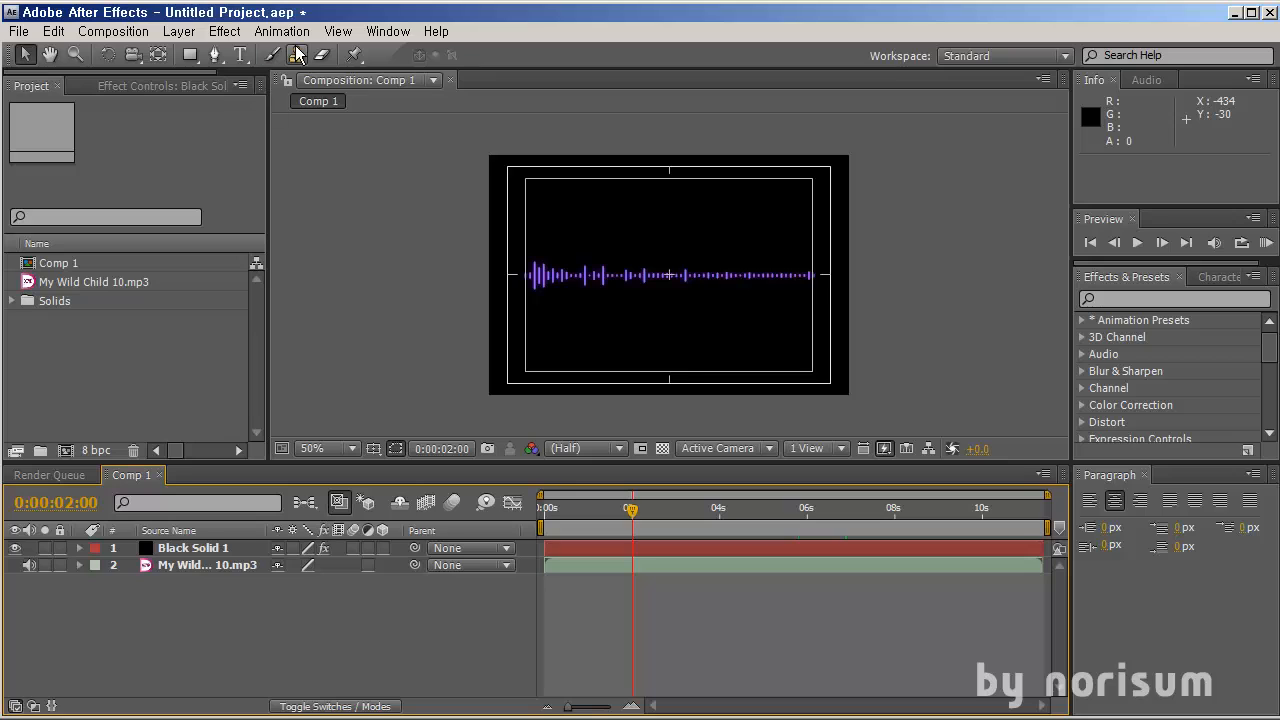
mouse_move(576, 512)
mouse_down()
mouse_move(725, 515)
mouse_move(548, 513)
mouse_move(666, 513)
mouse_move(577, 513)
mouse_up()
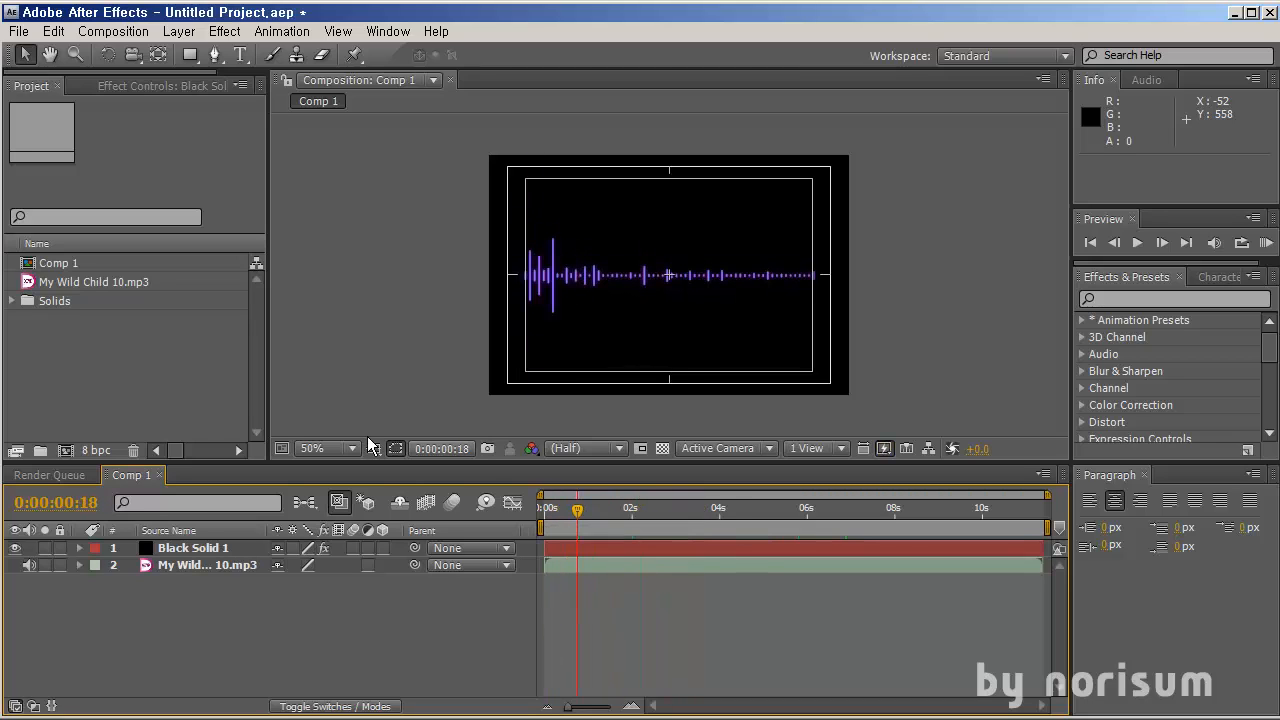
click(93, 325)
click(76, 289)
mouse_move(94, 283)
mouse_down()
mouse_move(67, 451)
mouse_move(99, 290)
mouse_up()
double_click(94, 348)
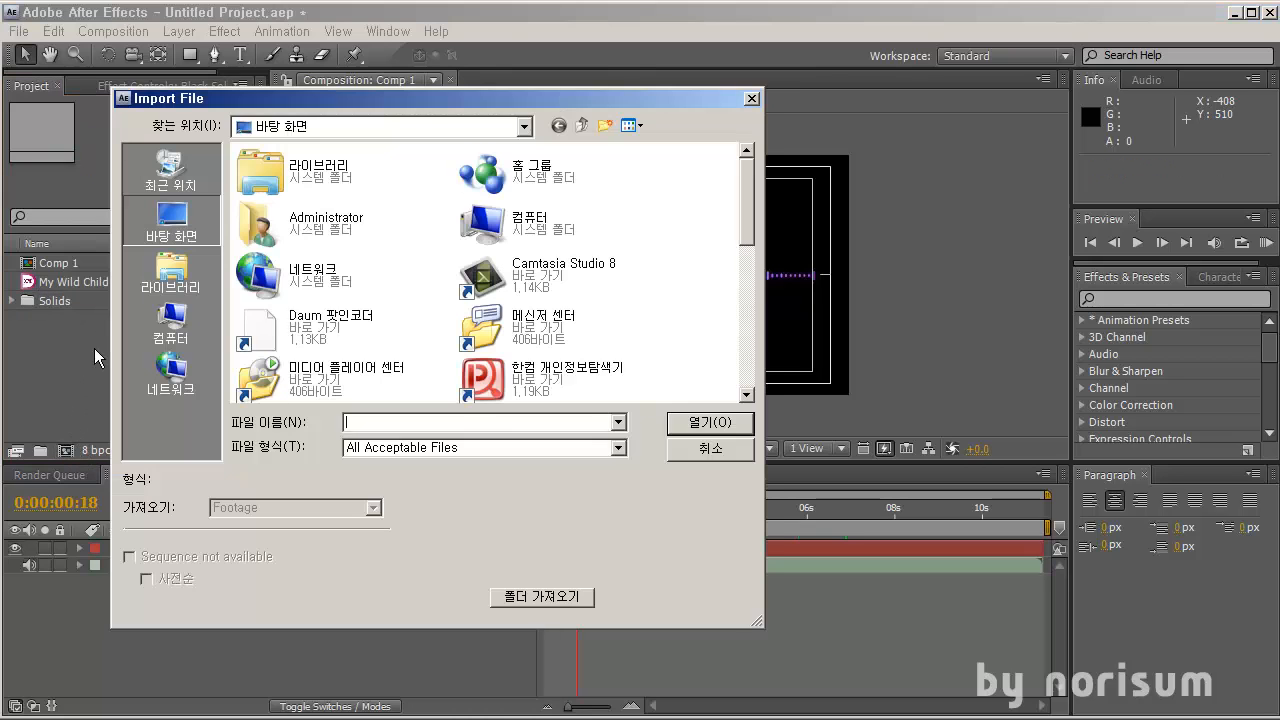
key(Escape)
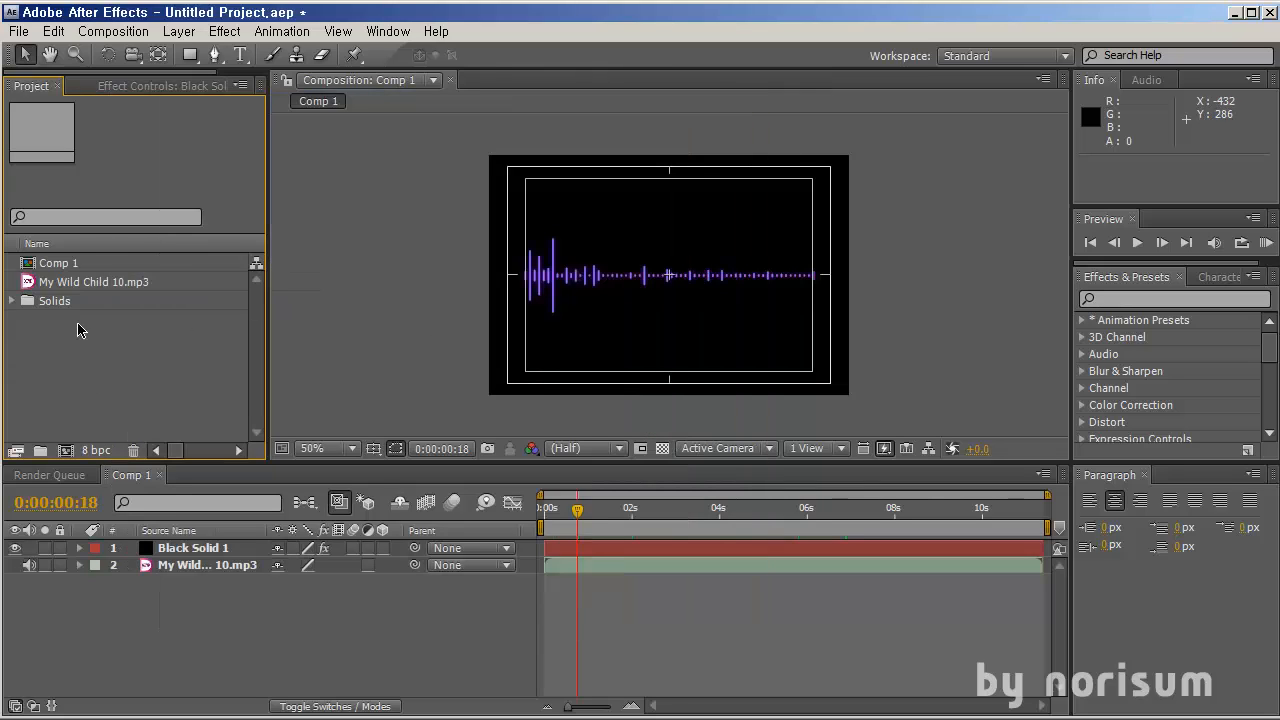
Create a new composition from the My Wild Child 10.mp3 footage
click(118, 285)
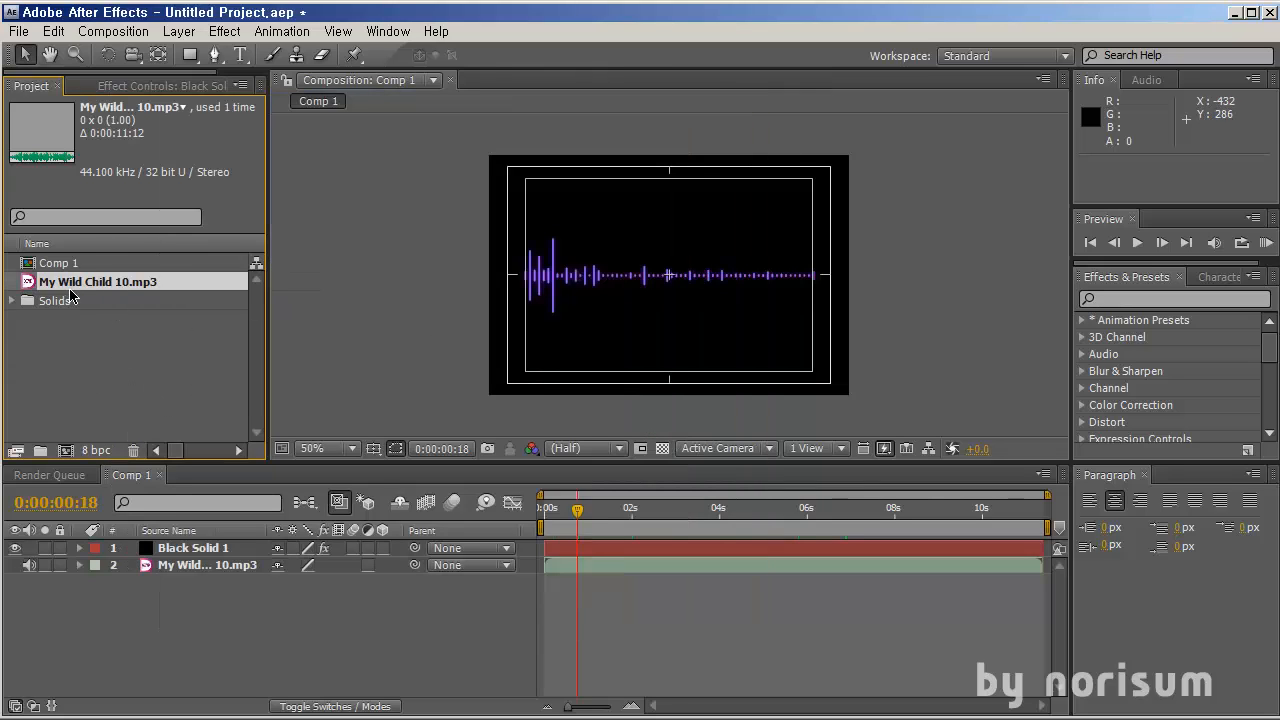
drag(90, 285, 67, 450)
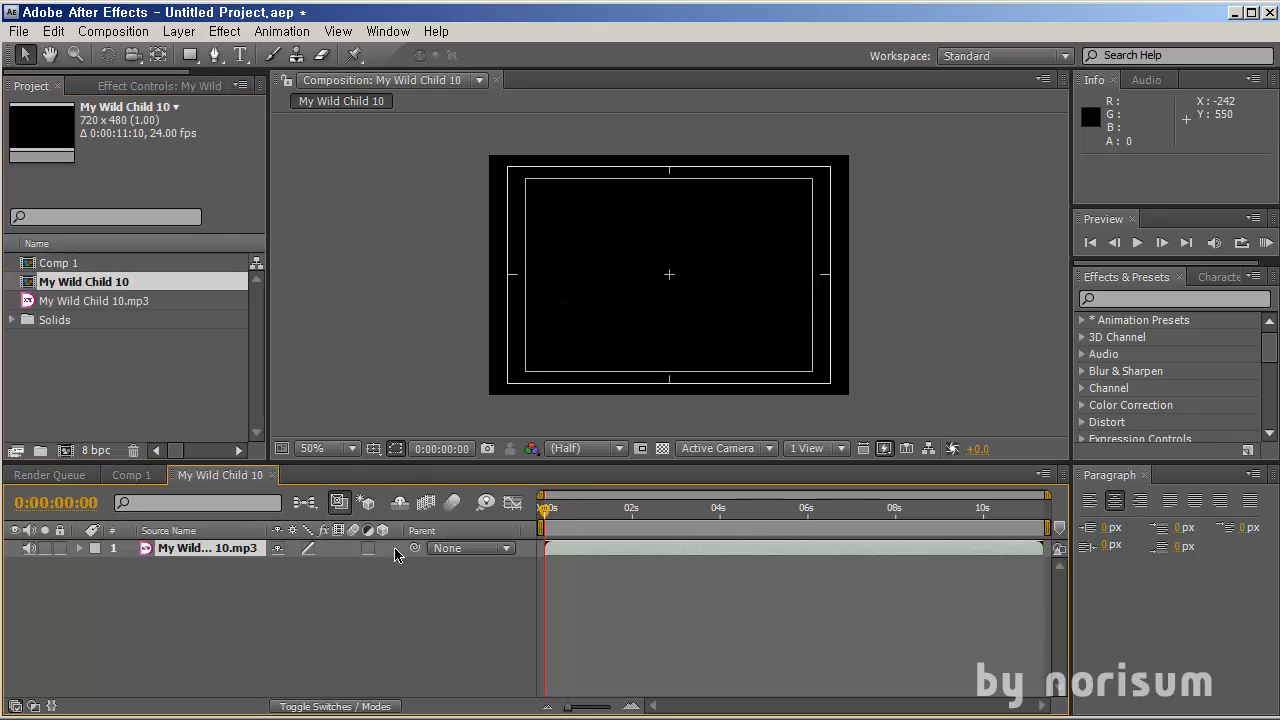
click(432, 589)
drag(559, 519, 511, 501)
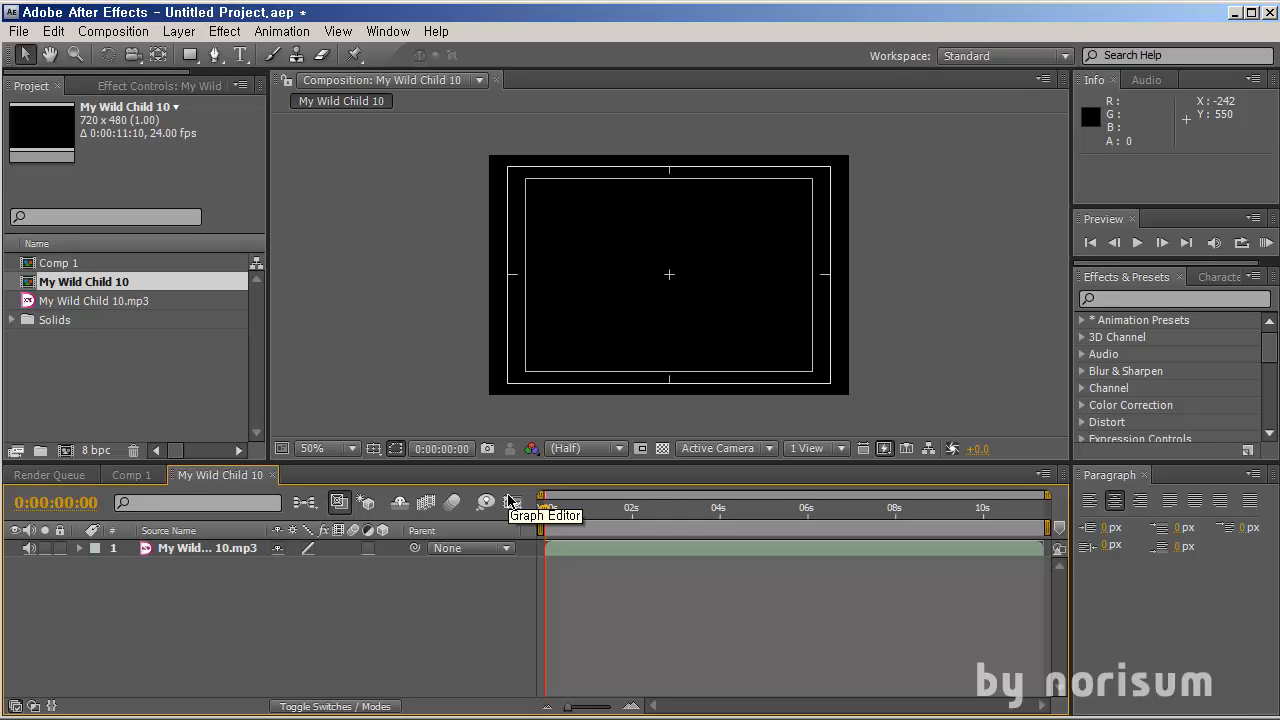
Preview the audio of the My Wild Child 10 composition
key(KP_Decimal)
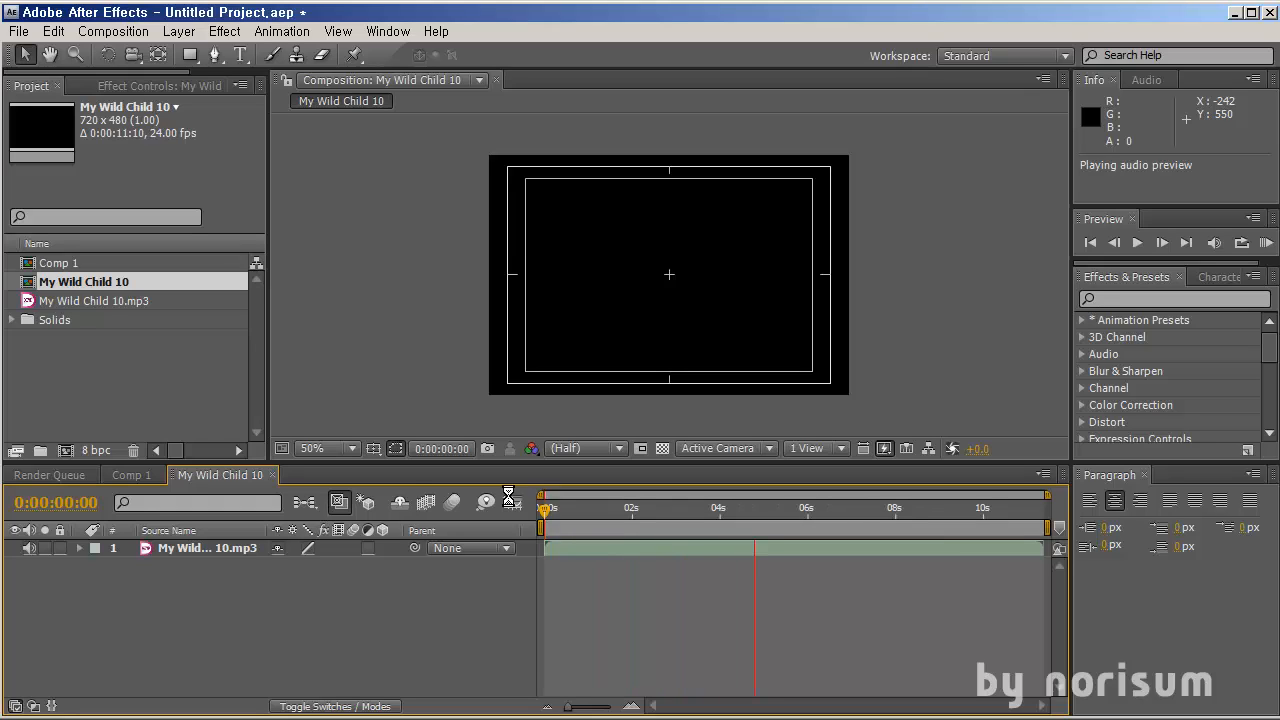
key(KP_Decimal)
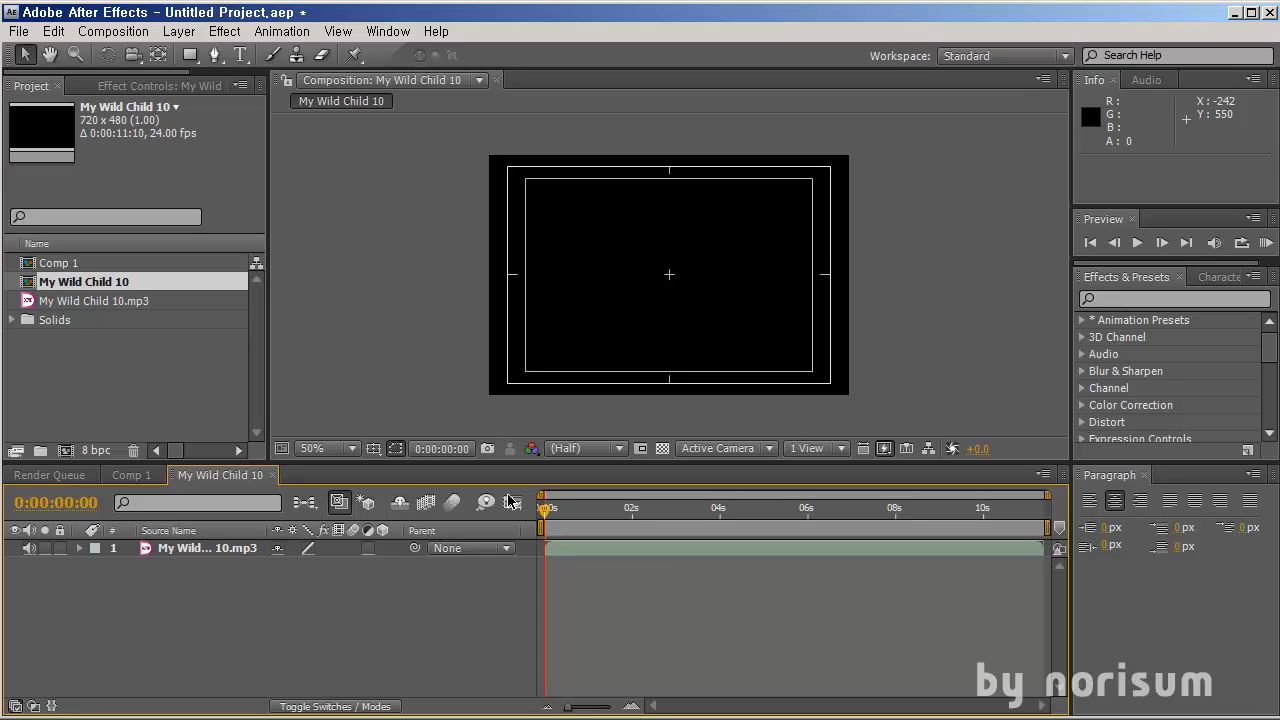
key(KP_Decimal)
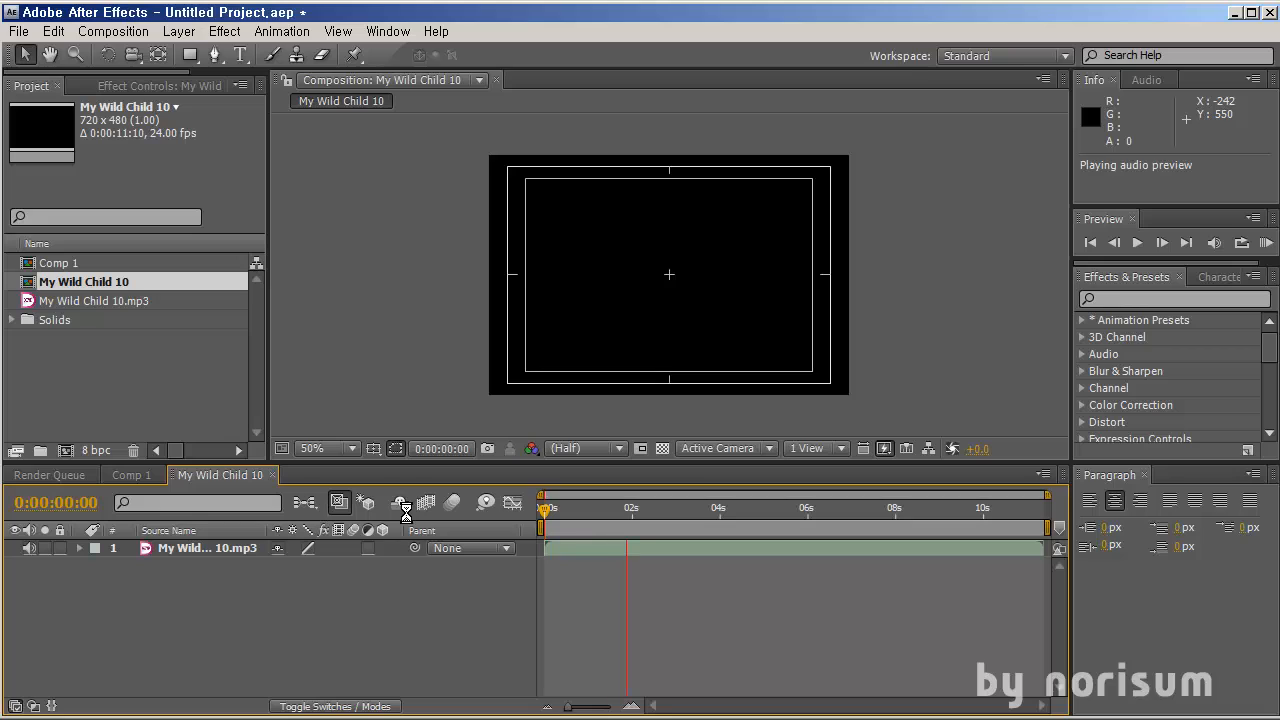
key(KP_Decimal)
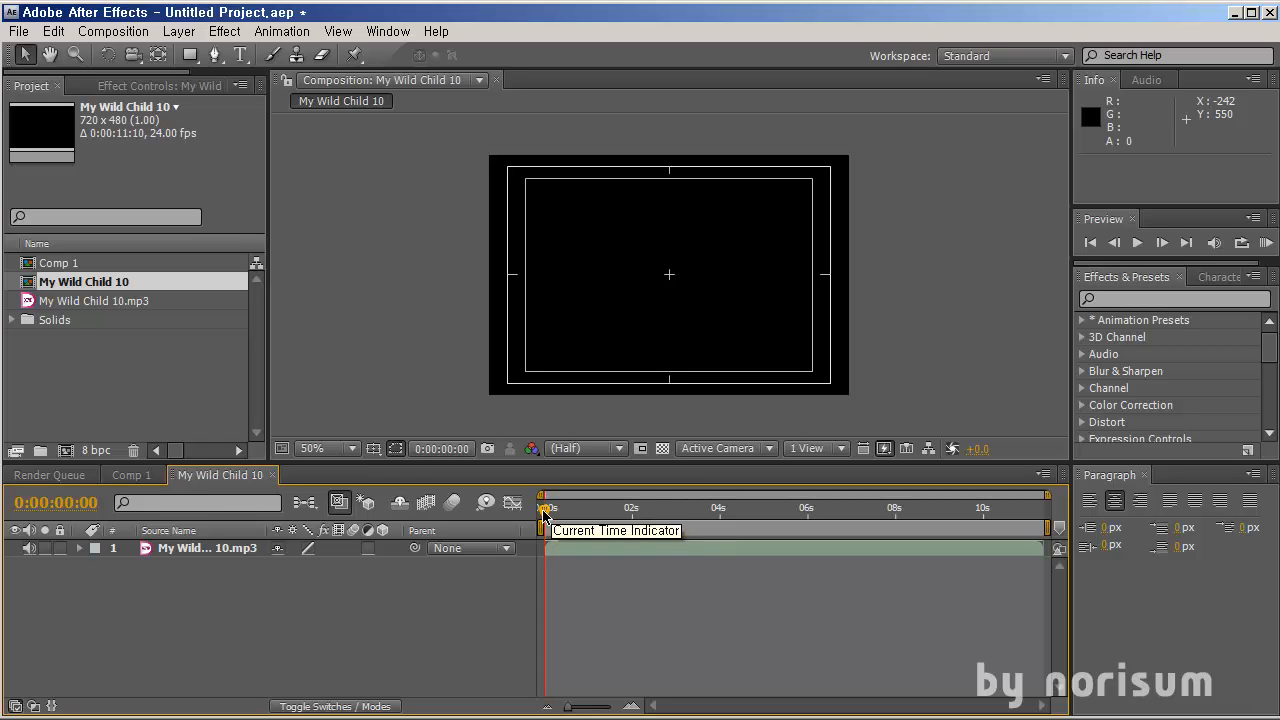
drag(543, 510, 599, 516)
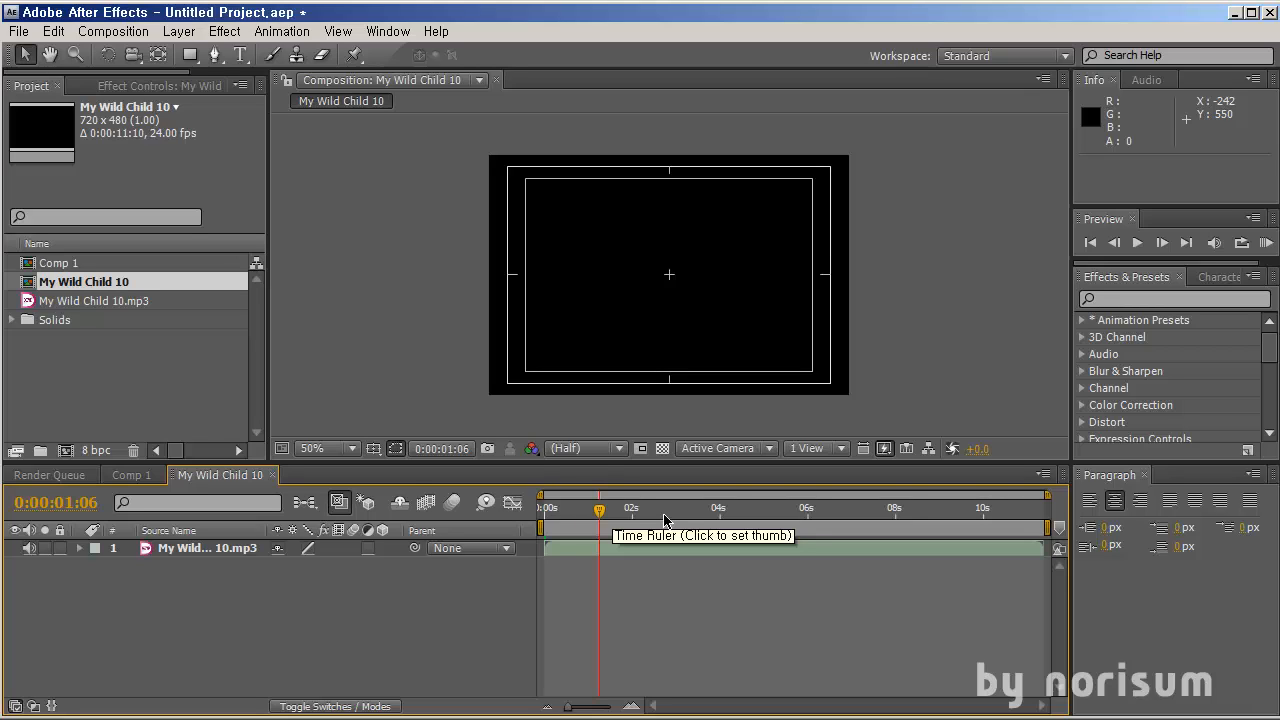
Expand the audio layer's Audio and Waveform properties and scrub through the waveform
click(81, 548)
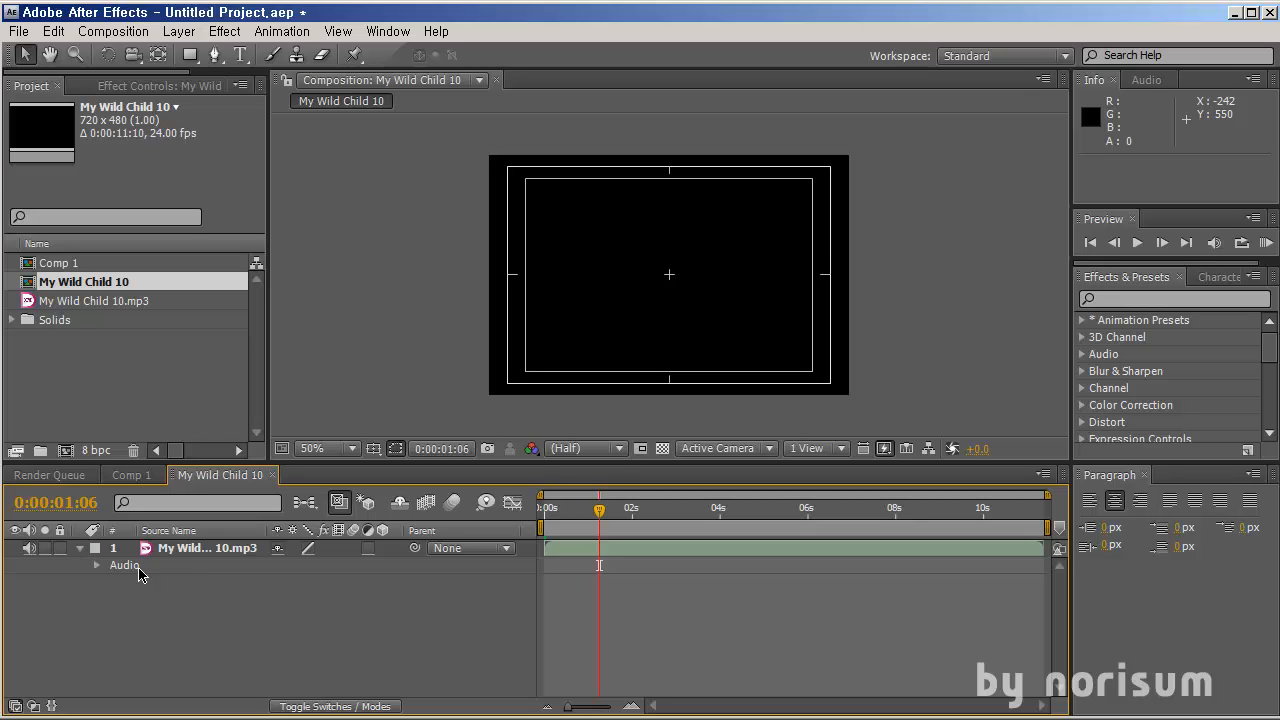
click(98, 566)
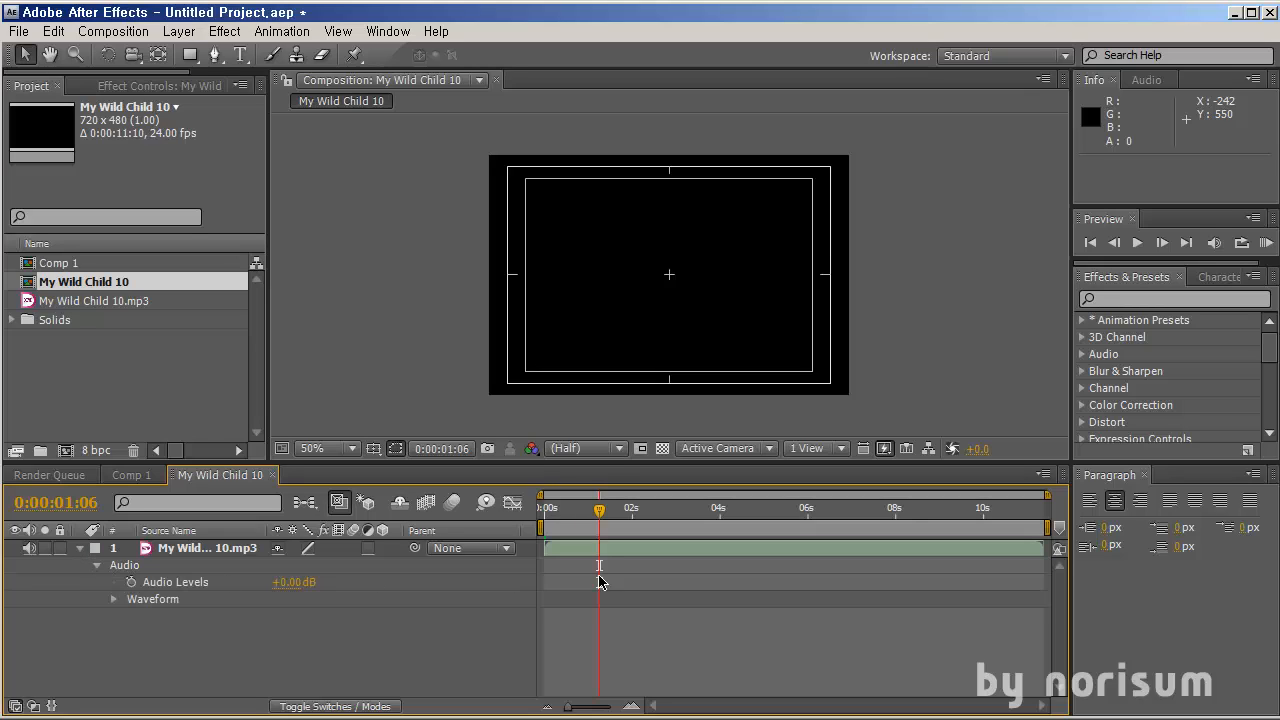
click(114, 600)
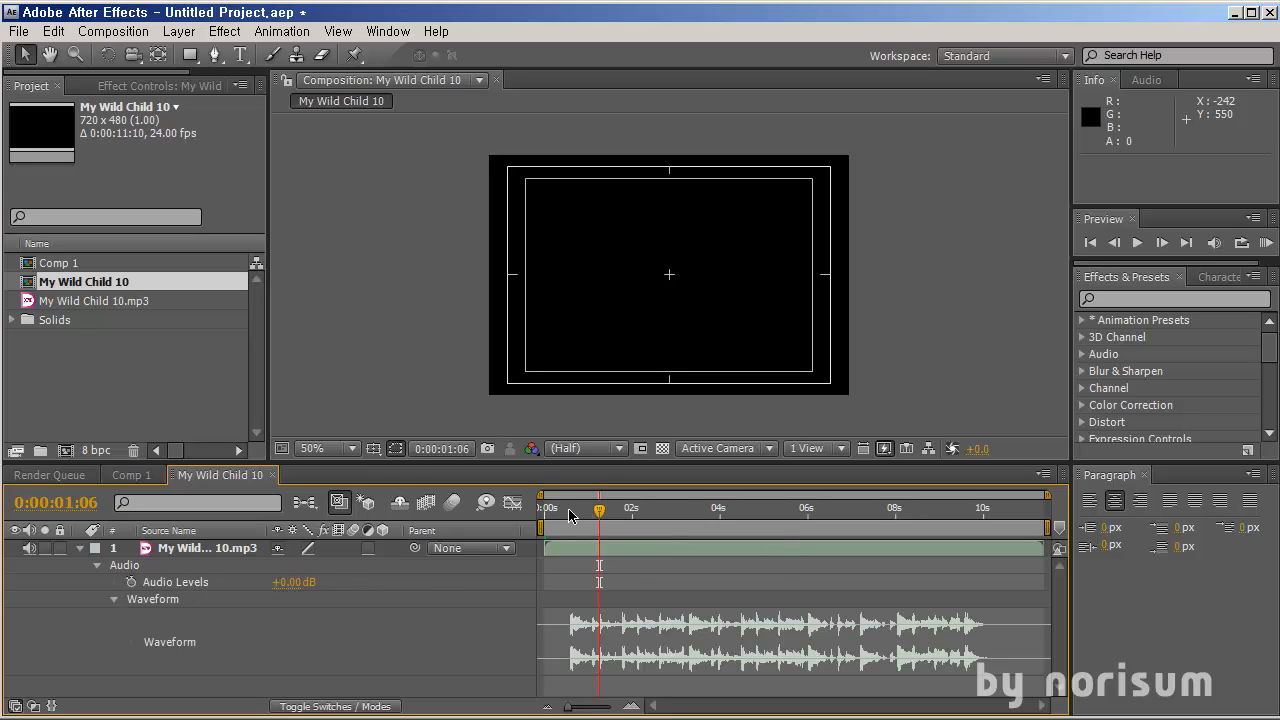
drag(568, 514, 685, 512)
click(726, 549)
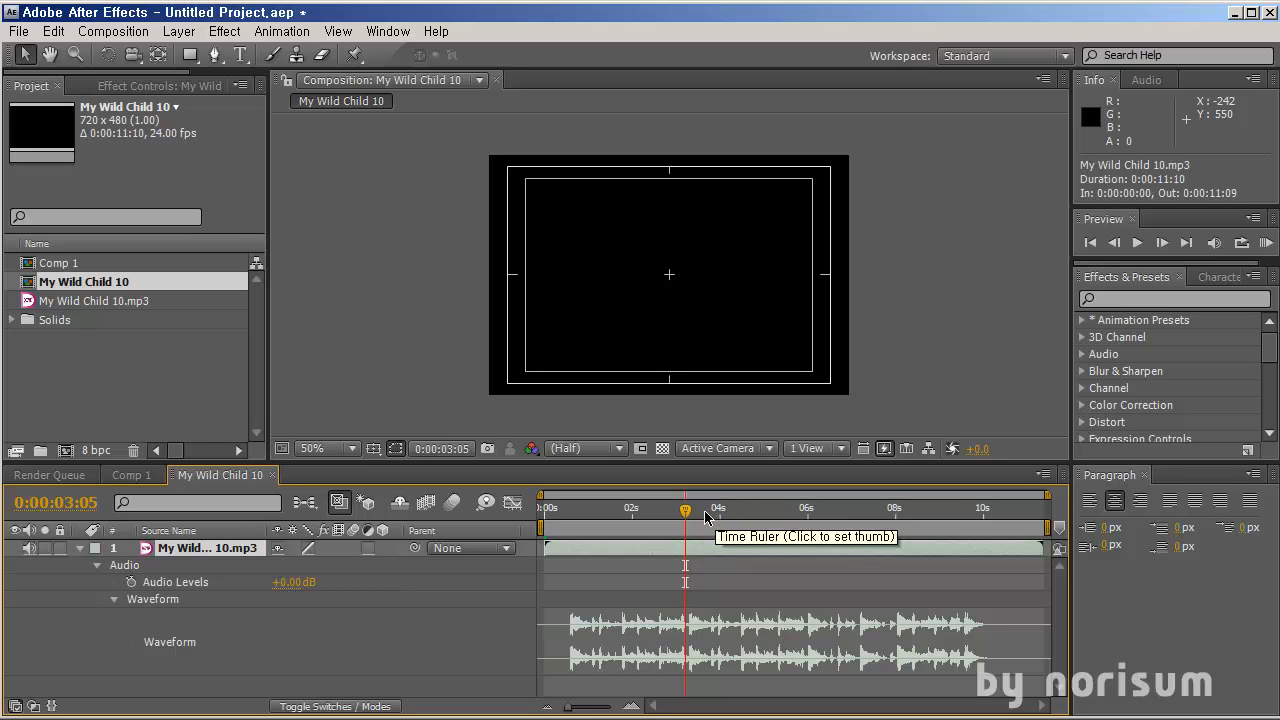
drag(738, 515, 786, 528)
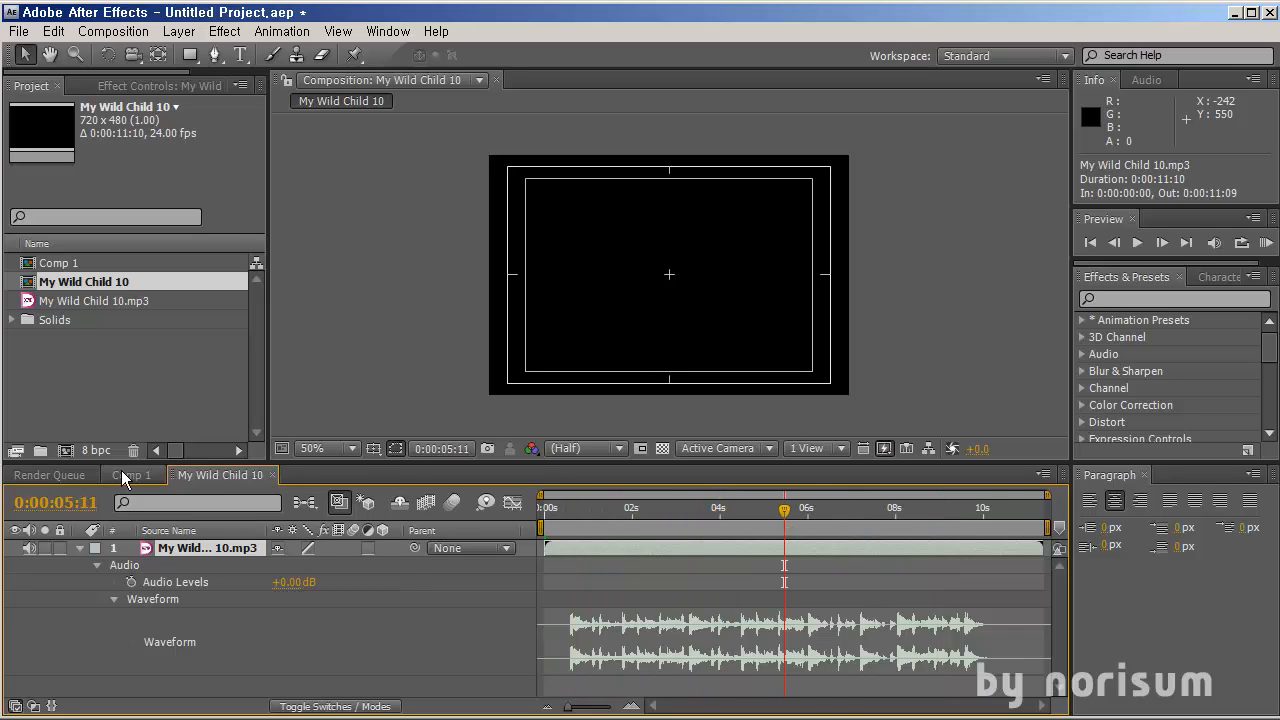
Reveal the audio layer's waveform in Comp 1 and compare it with the My Wild Child 10 composition
click(128, 475)
click(80, 566)
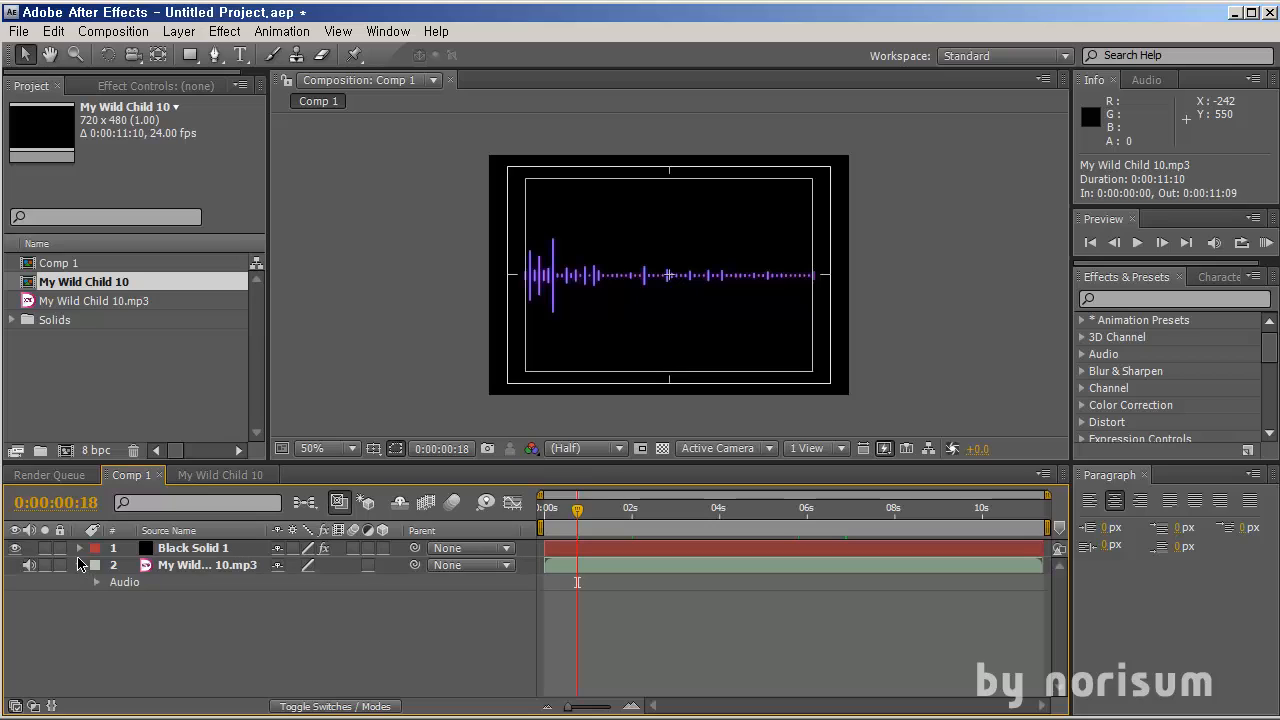
click(97, 583)
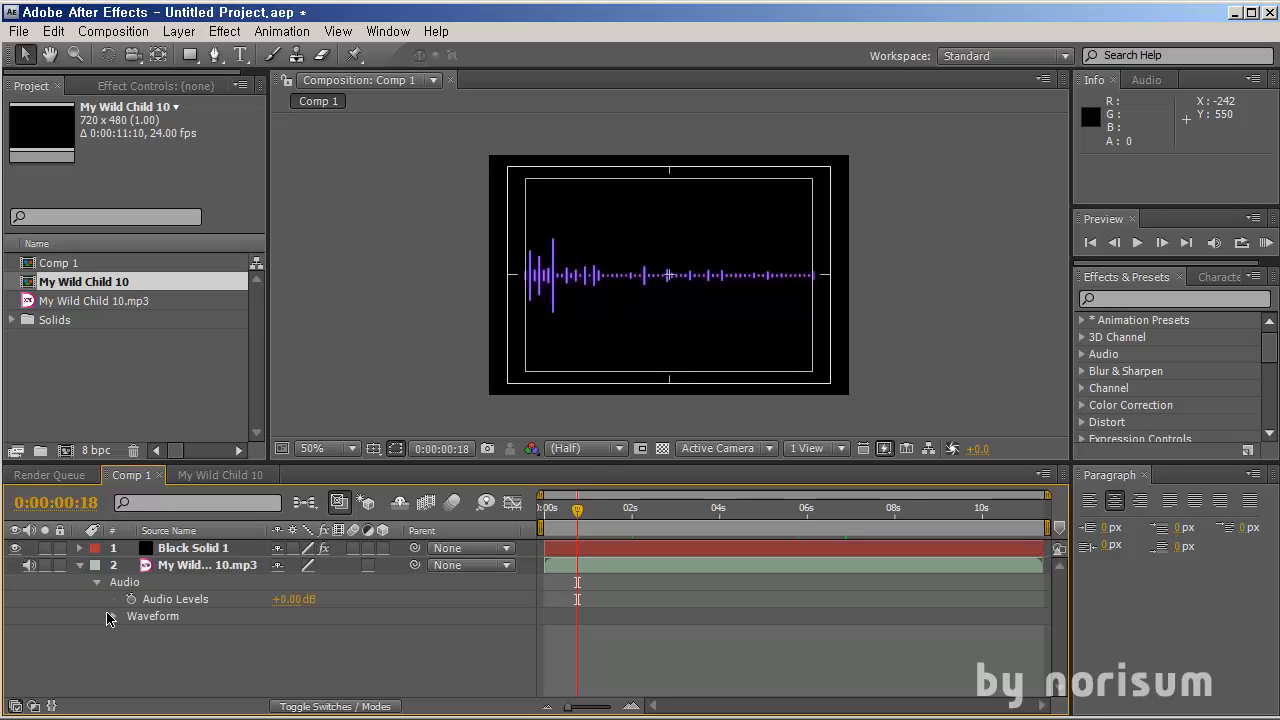
click(113, 617)
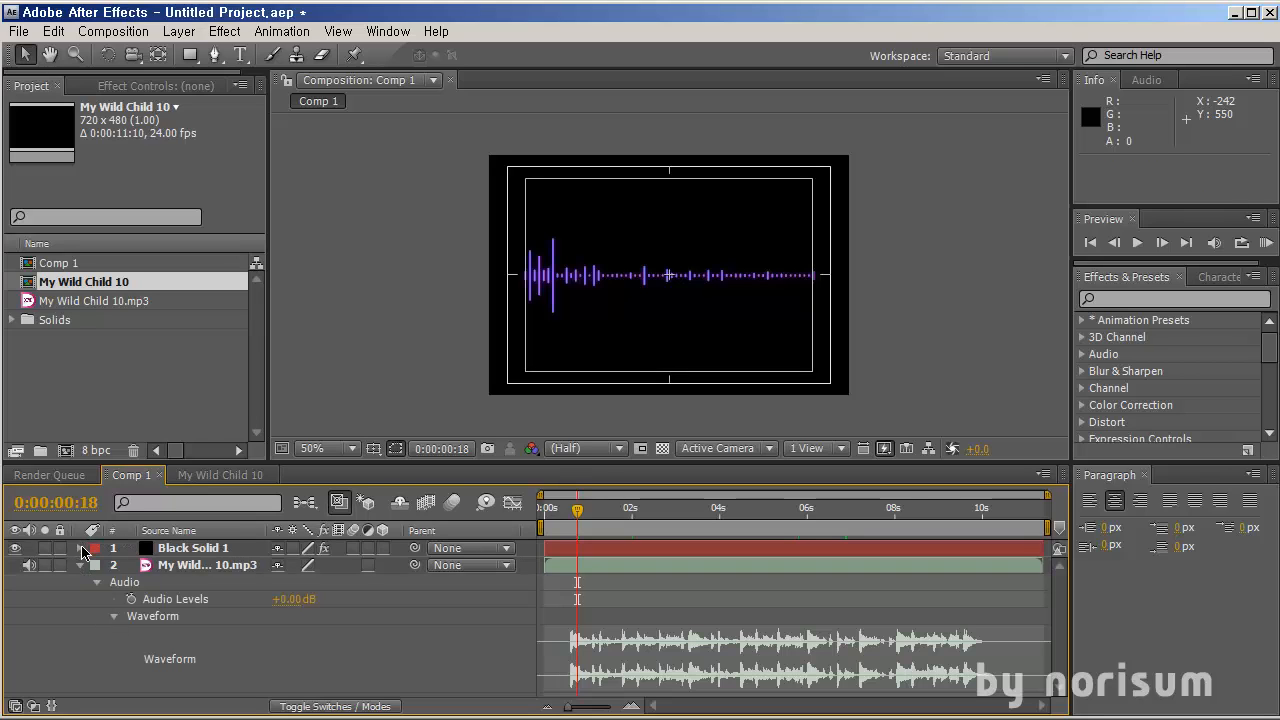
click(84, 548)
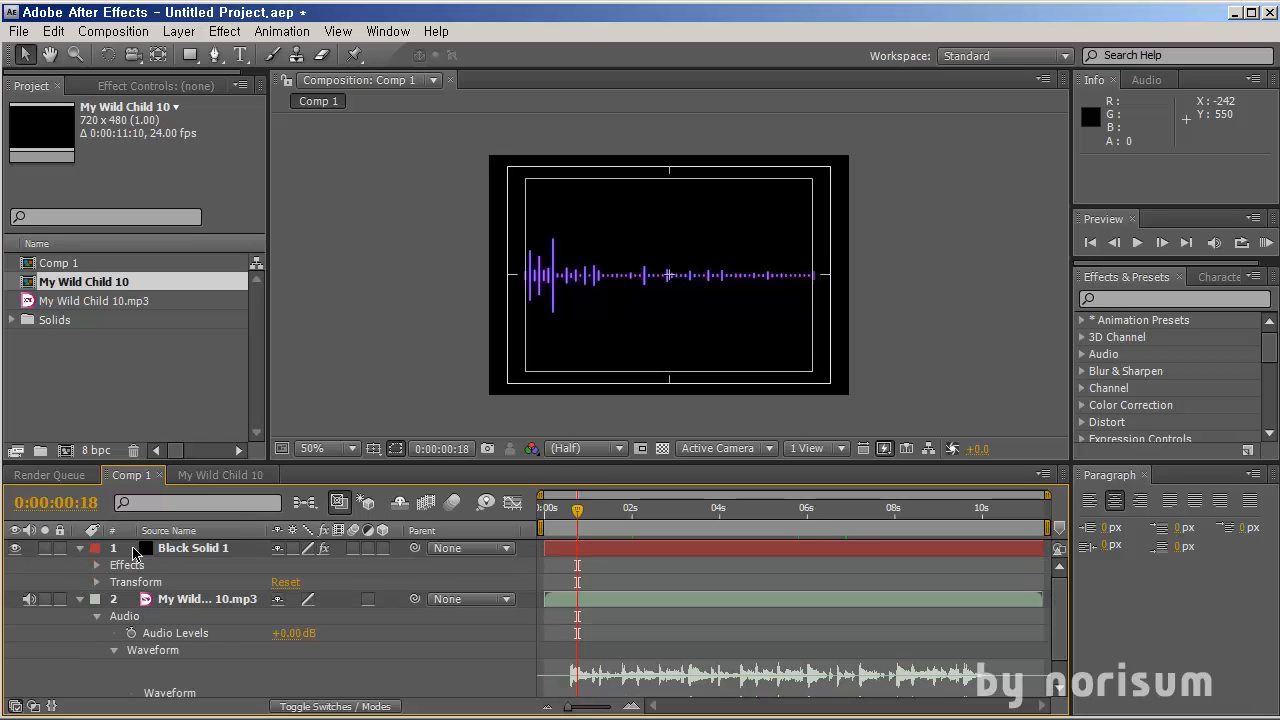
click(81, 550)
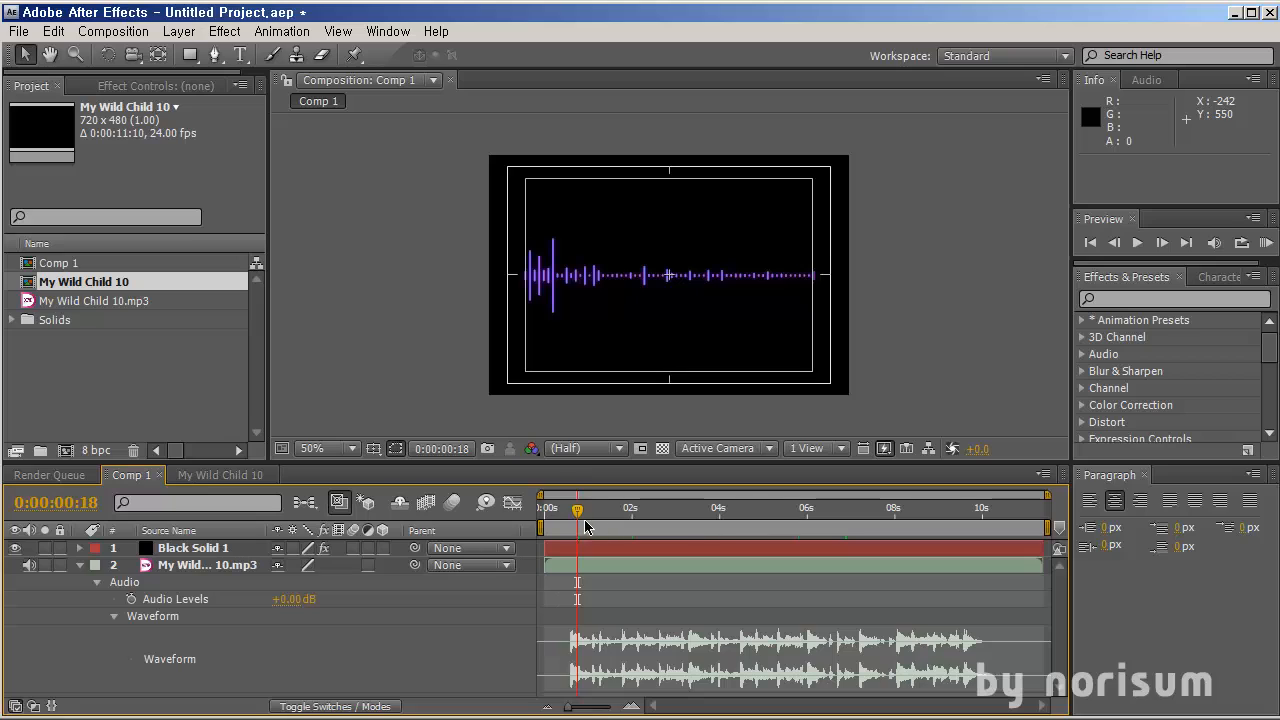
drag(578, 512, 607, 516)
drag(618, 518, 633, 514)
click(224, 476)
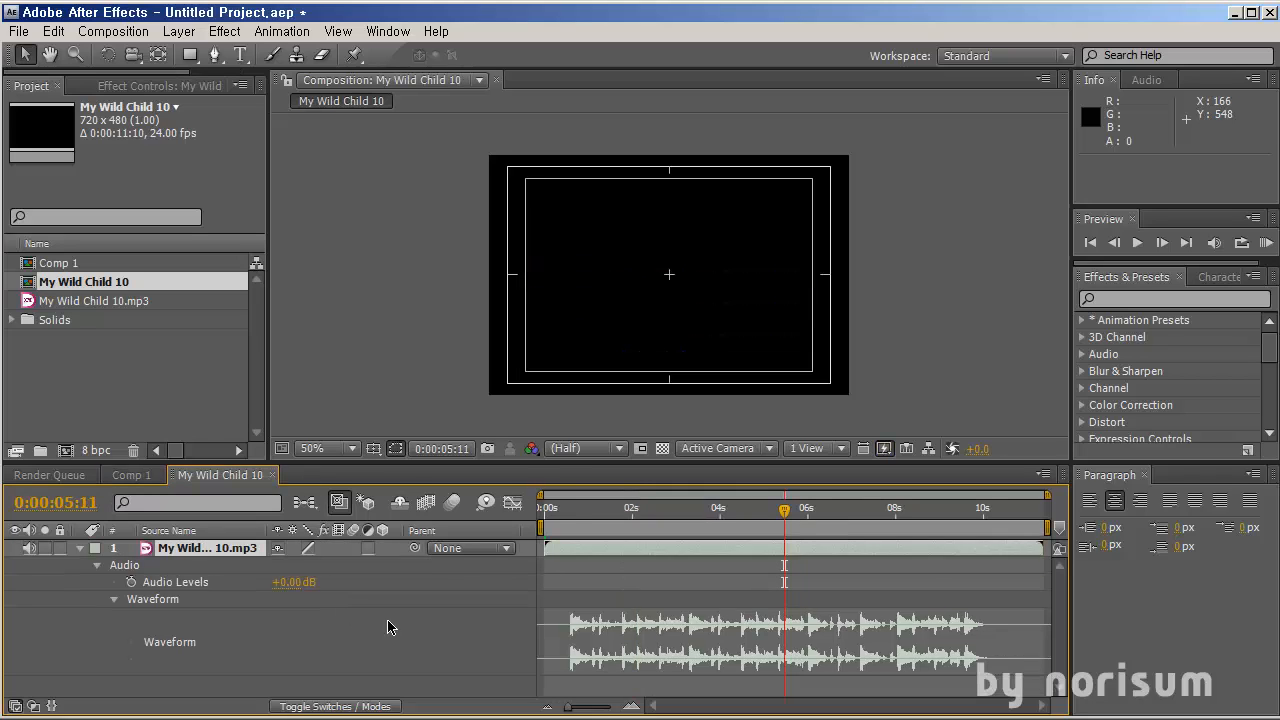
Toggle the audio layer's properties in the My Wild Child 10 timeline until only its Waveform is shown
click(615, 553)
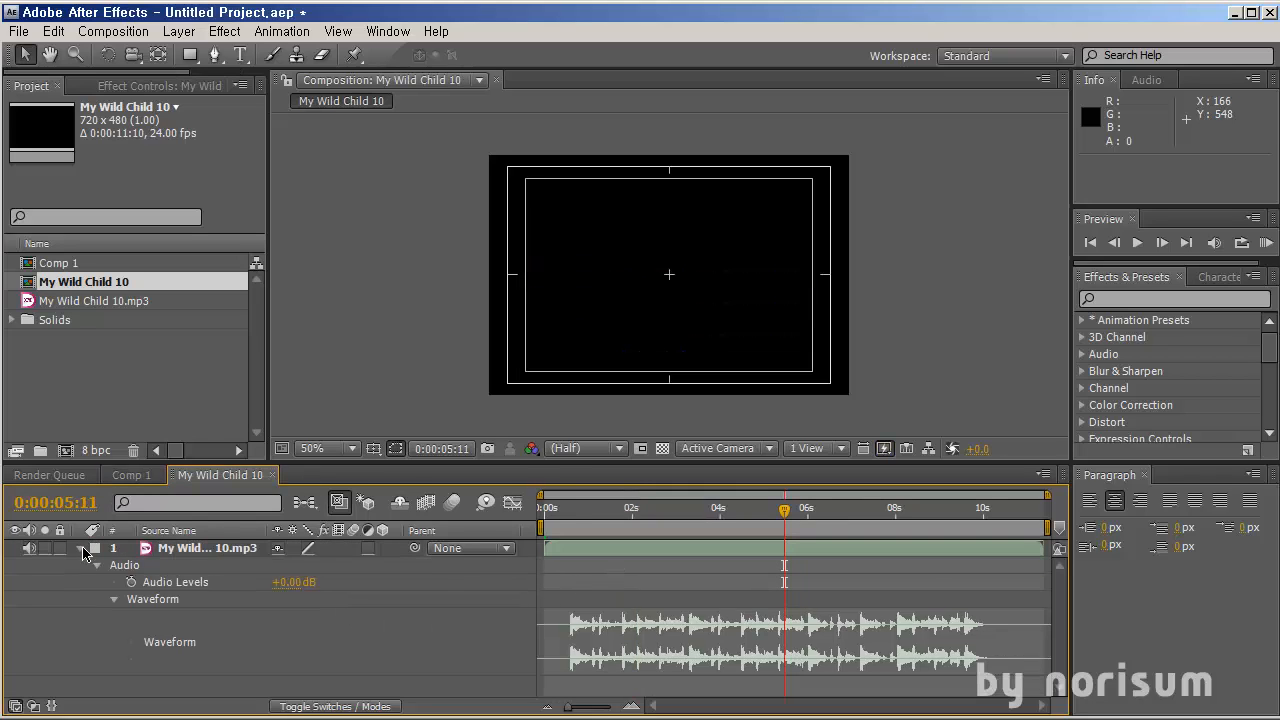
click(81, 548)
click(164, 550)
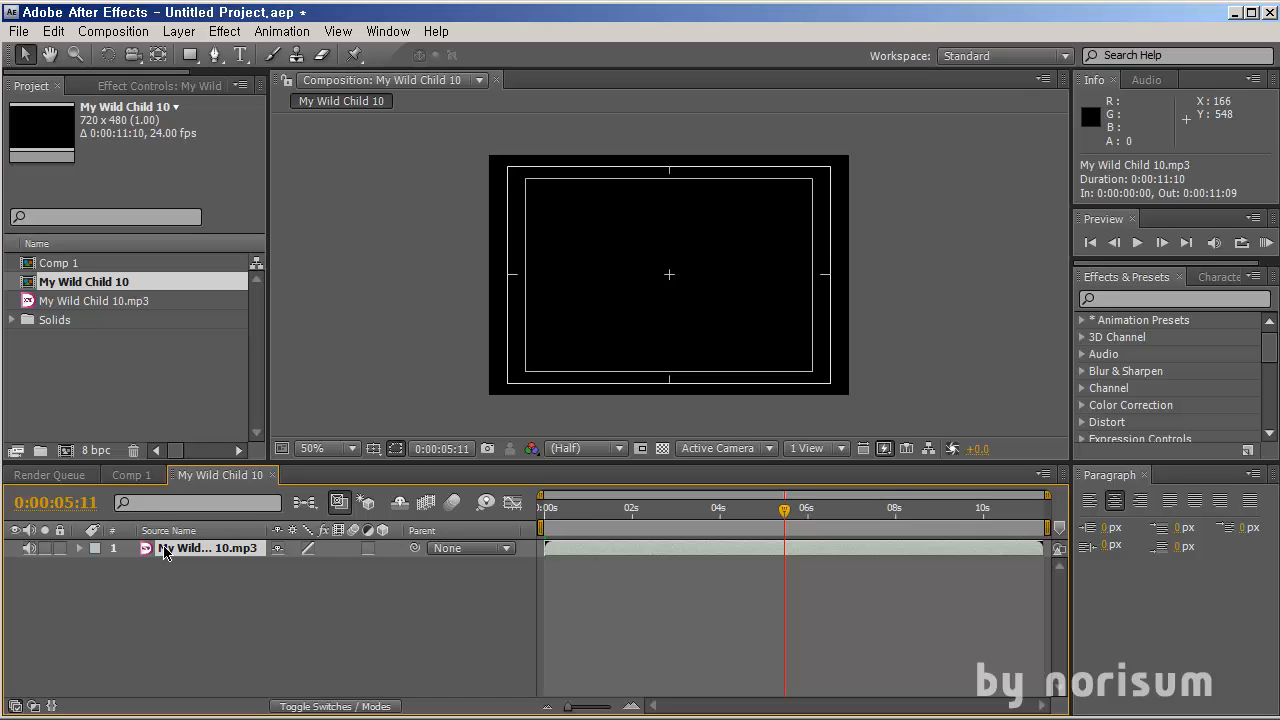
key(l)
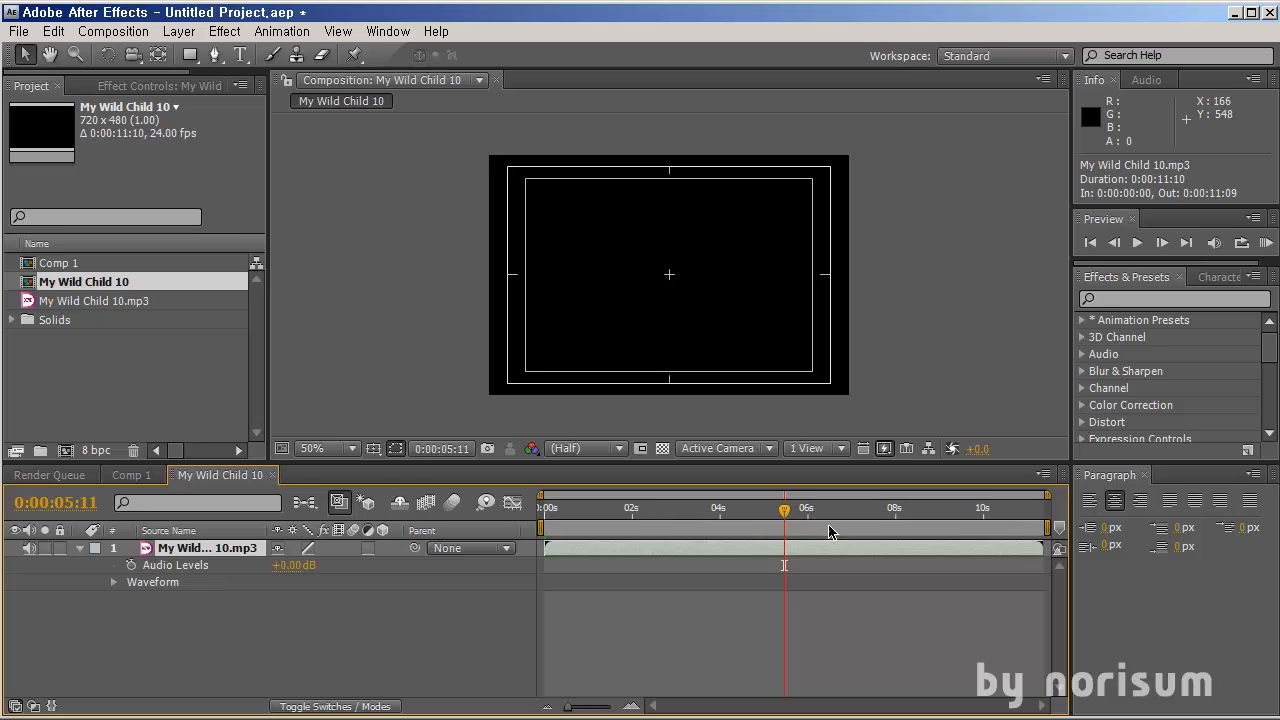
click(229, 652)
click(205, 550)
key(l)
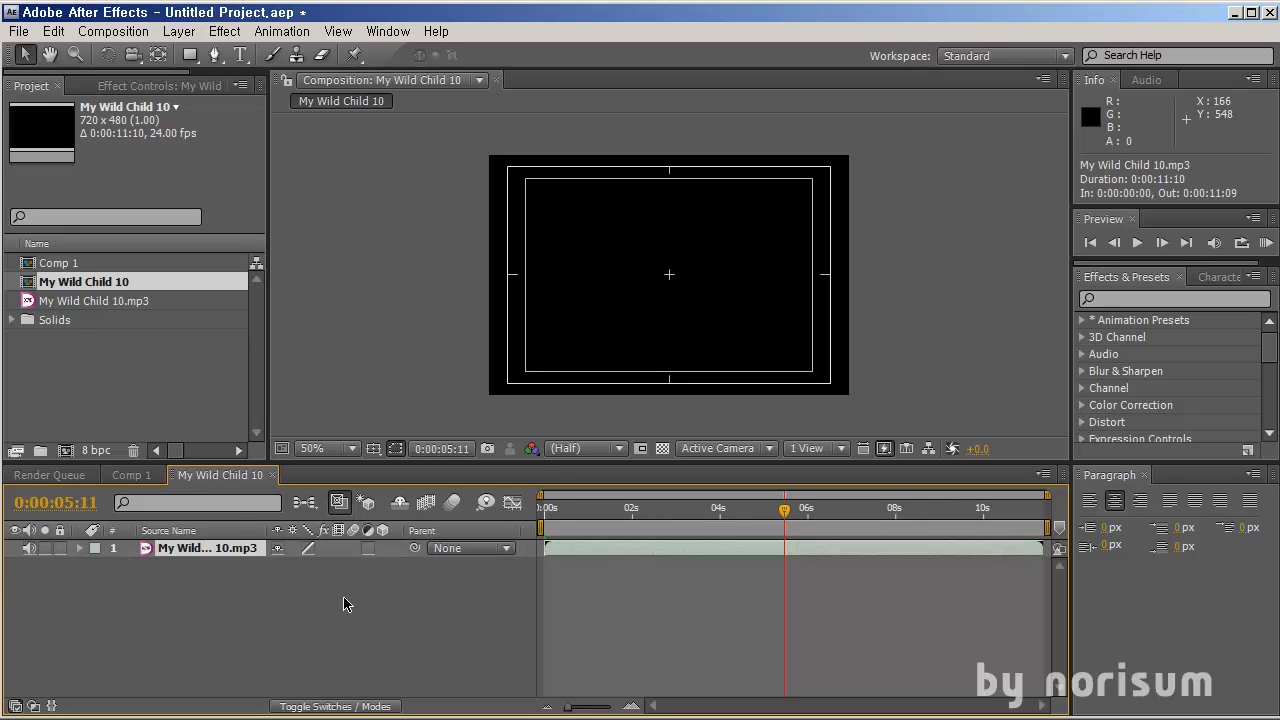
click(230, 601)
click(226, 547)
key(l)
key(l)
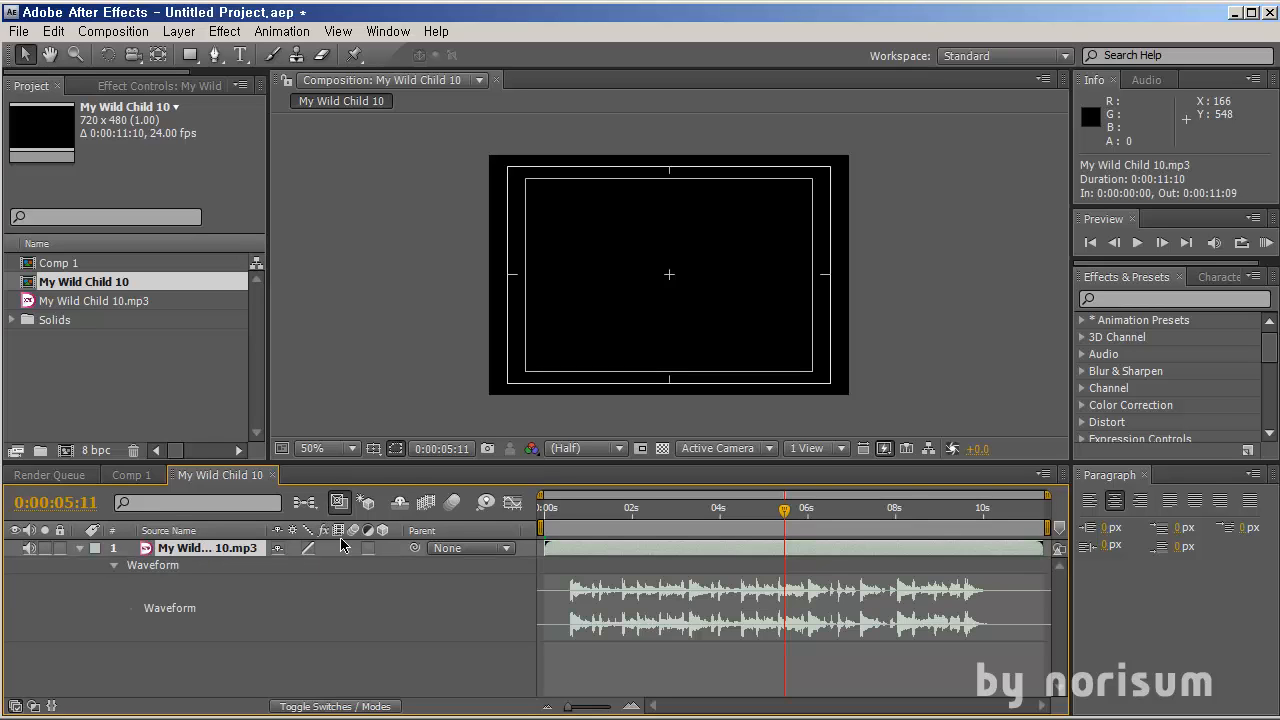
Scrub through the audio waveform, then collapse the audio layer's properties
mouse_move(575, 518)
mouse_down()
mouse_move(978, 510)
mouse_move(590, 514)
mouse_up()
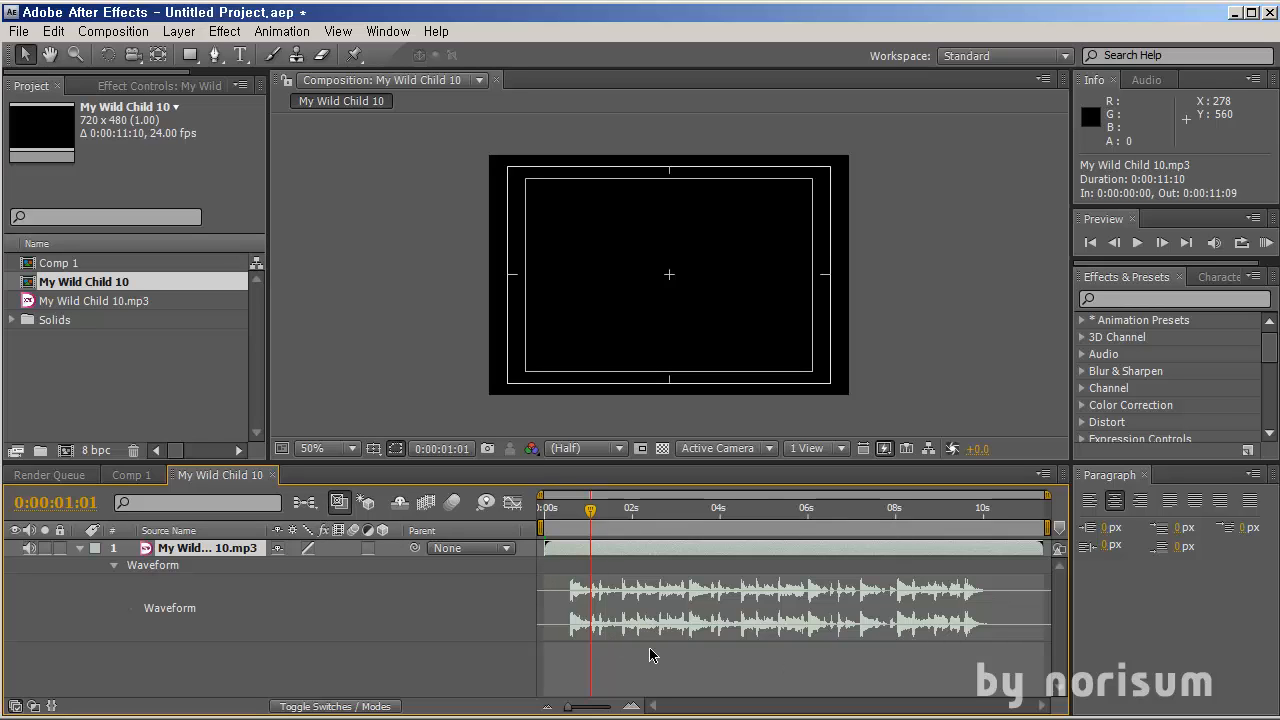
click(980, 619)
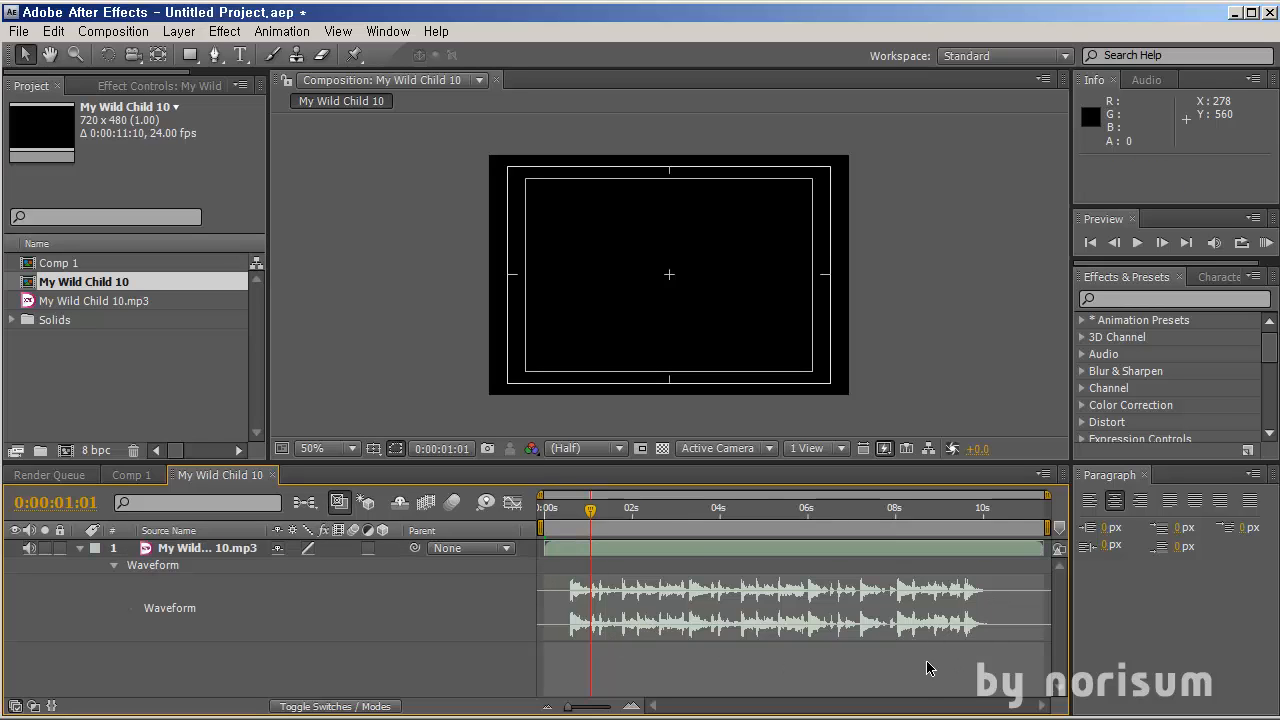
click(707, 552)
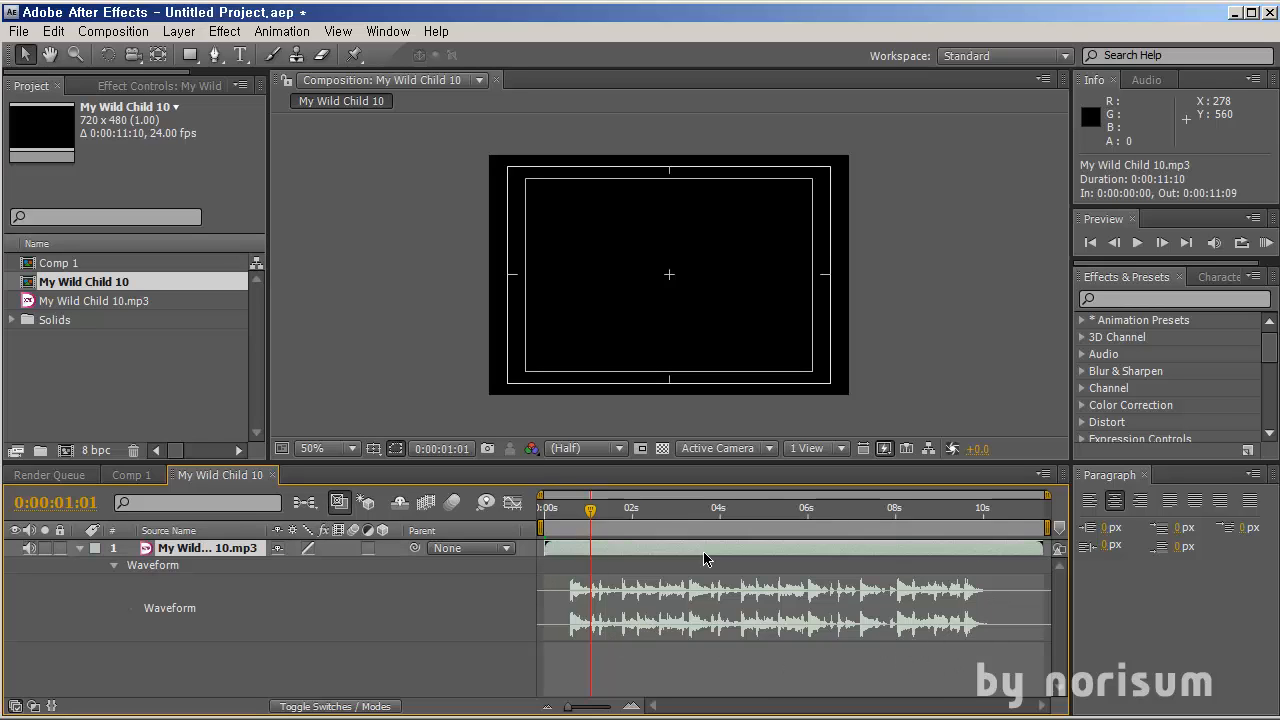
click(82, 549)
click(152, 570)
Compare the Comp 1 spectrum with the My Wild Child 10 composition by scrubbing the timeline in each
click(140, 477)
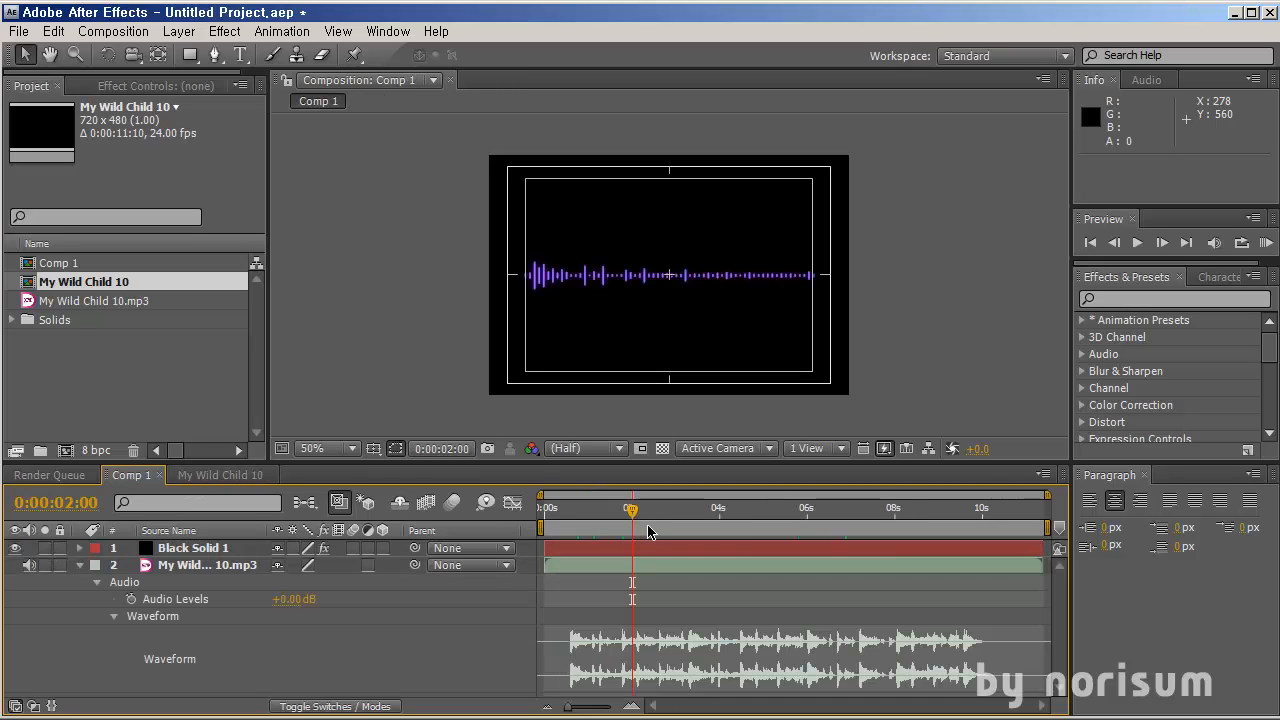
drag(647, 531, 816, 540)
click(238, 475)
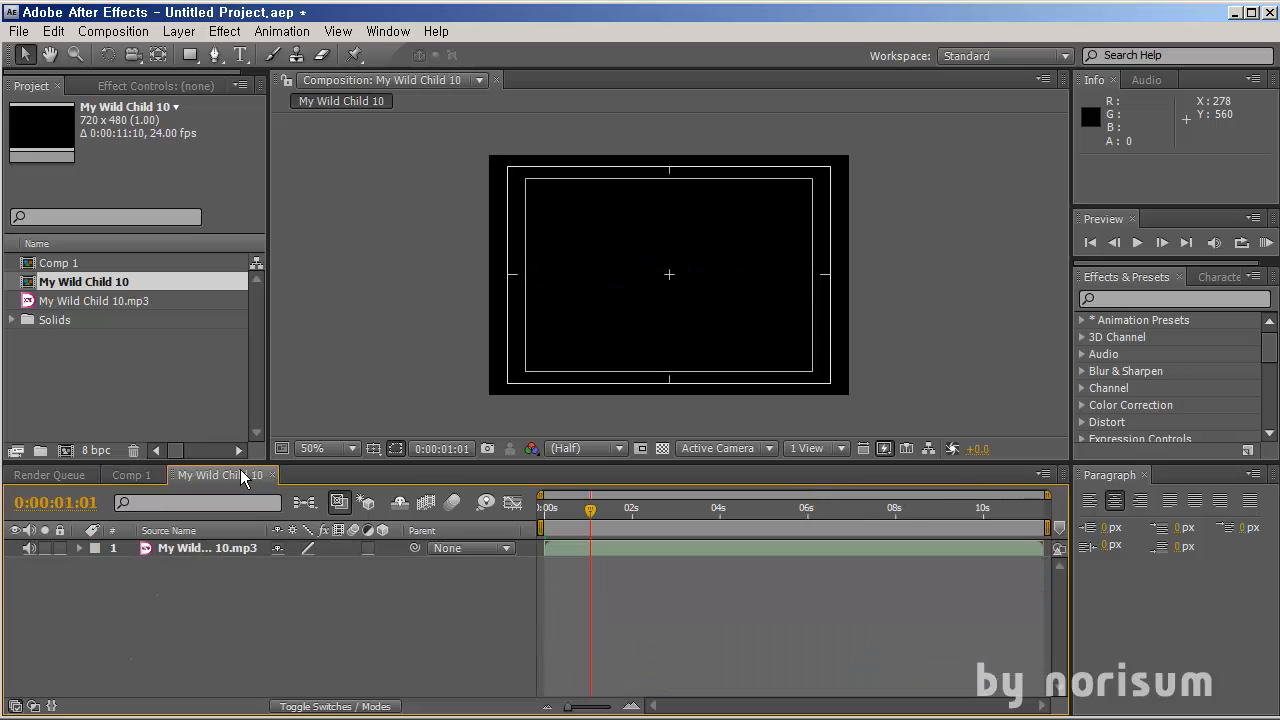
click(194, 551)
click(457, 631)
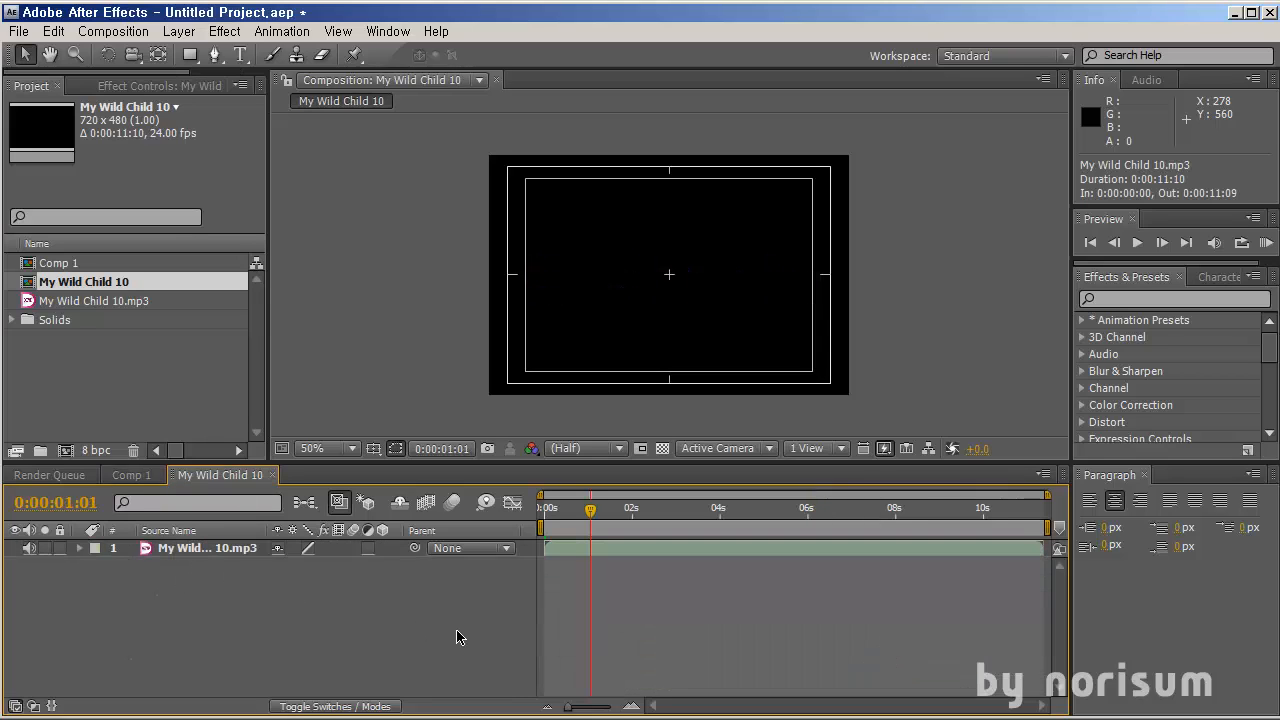
drag(575, 520, 772, 529)
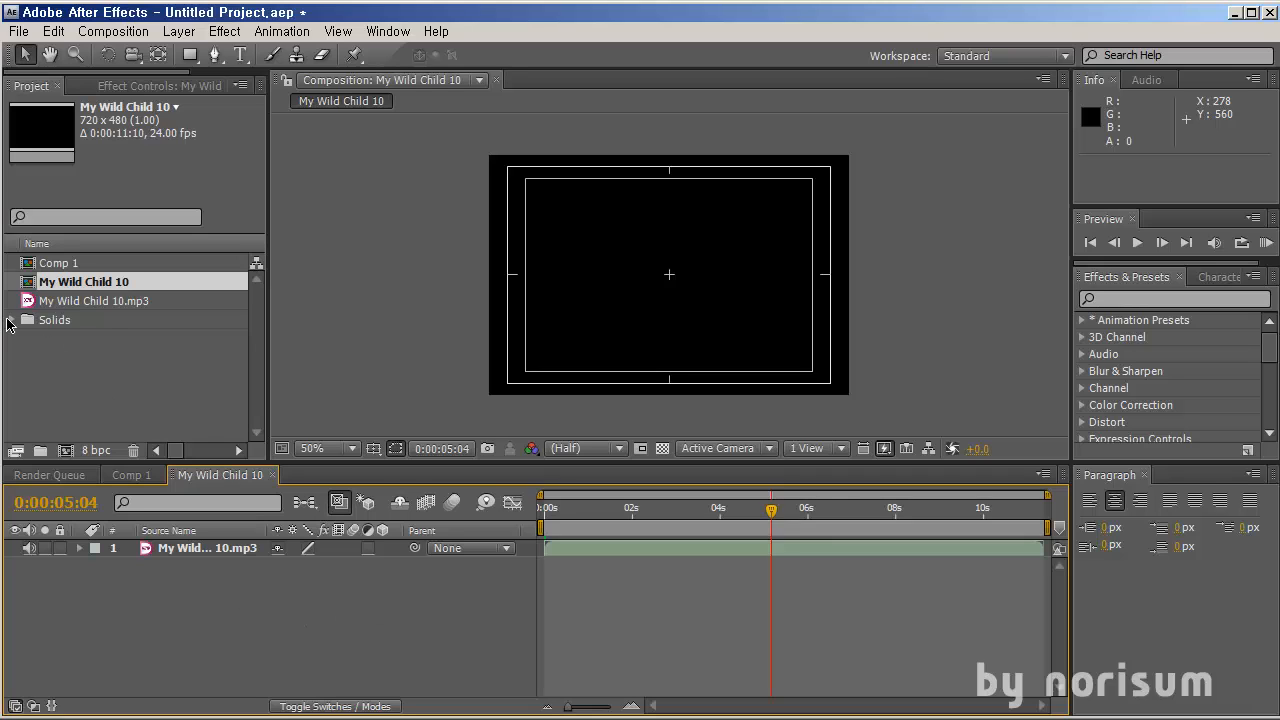
Create a new comp-sized solid layer in the My Wild Child 10 composition
click(9, 321)
click(66, 341)
click(228, 548)
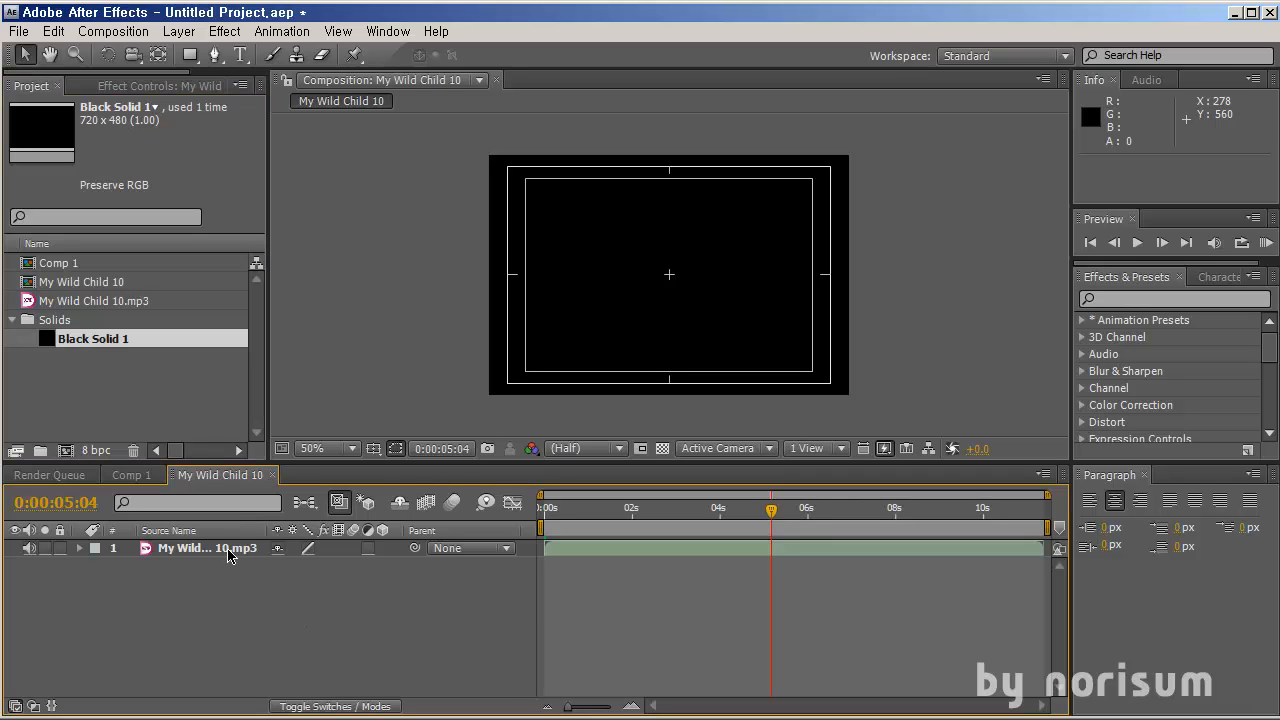
click(233, 562)
click(236, 551)
click(180, 31)
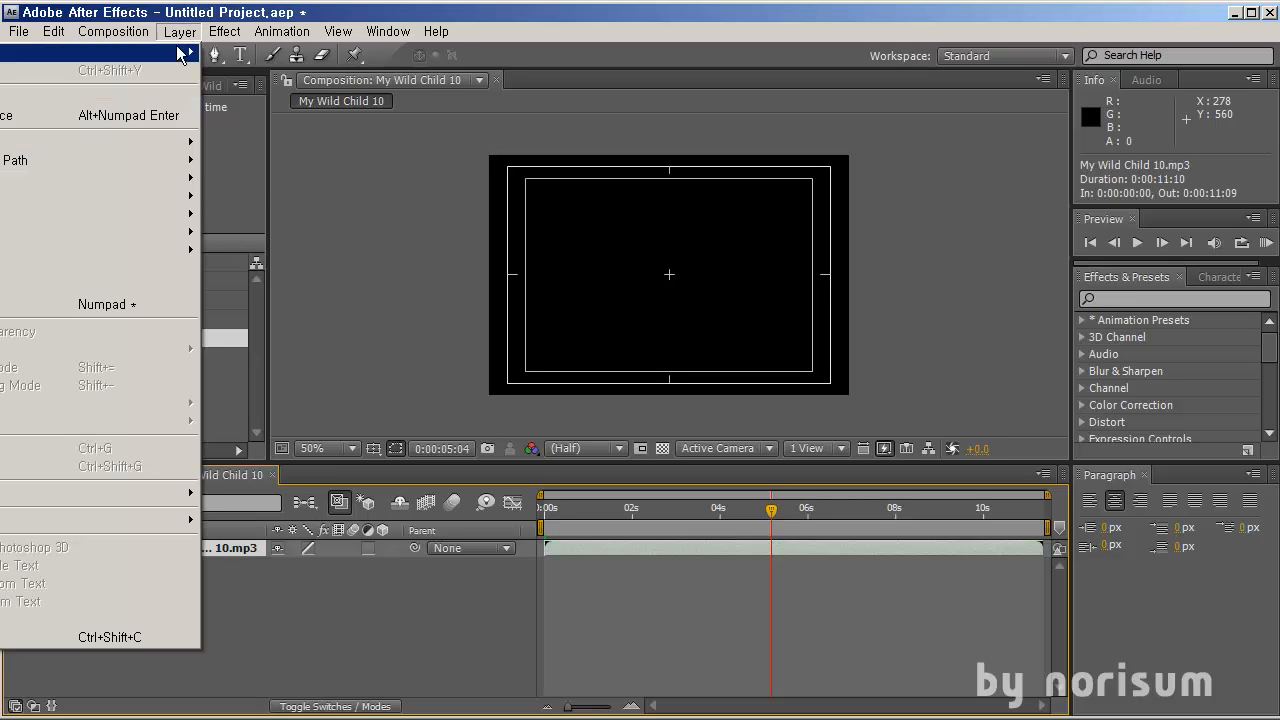
mouse_move(174, 57)
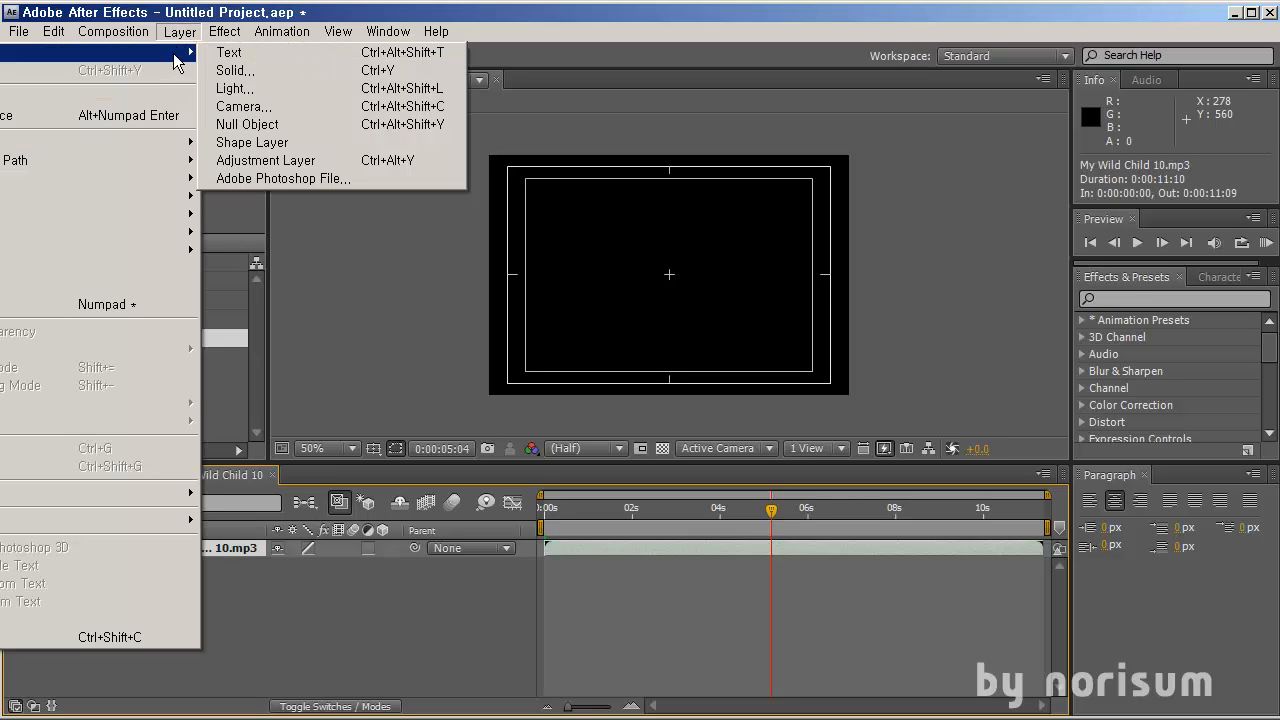
click(269, 72)
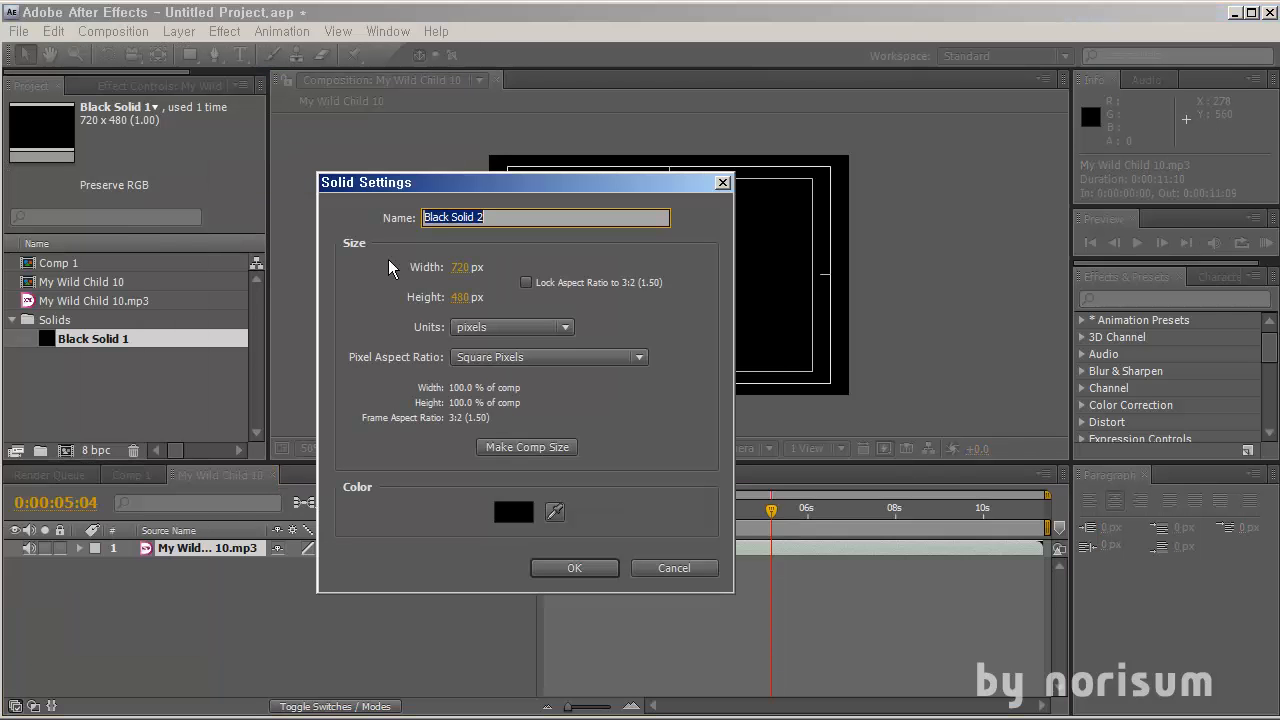
click(553, 449)
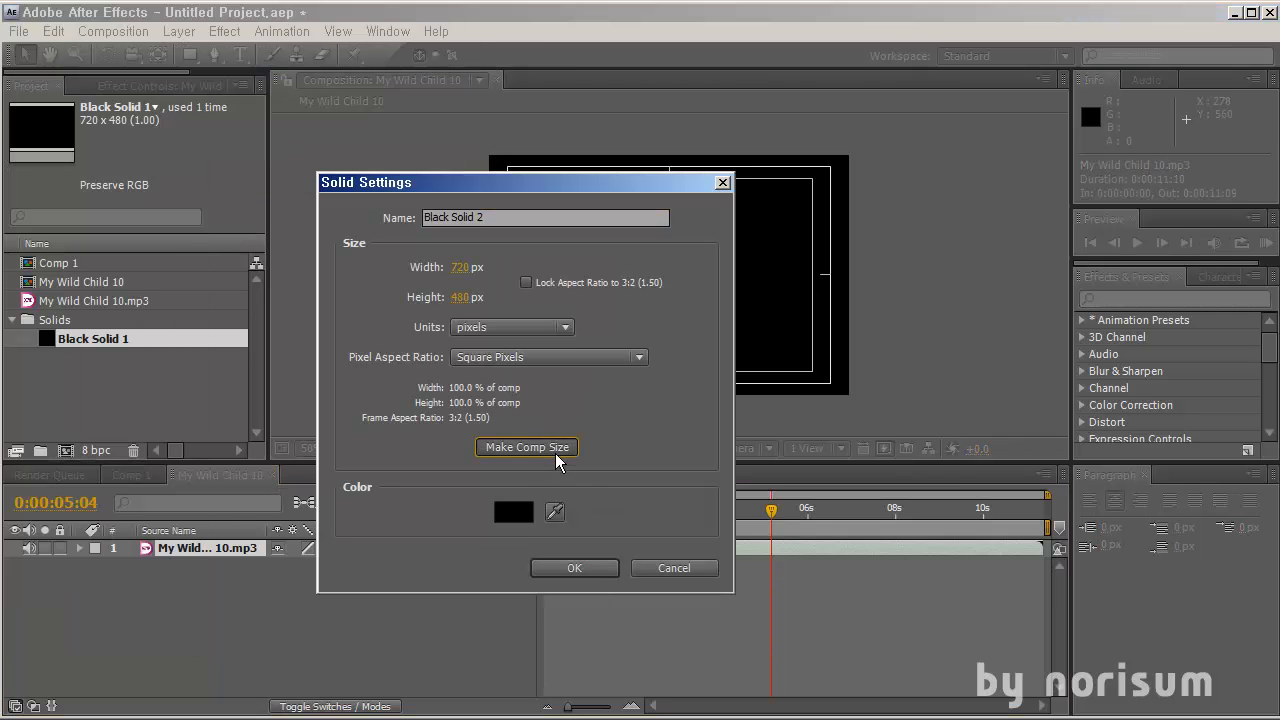
click(574, 570)
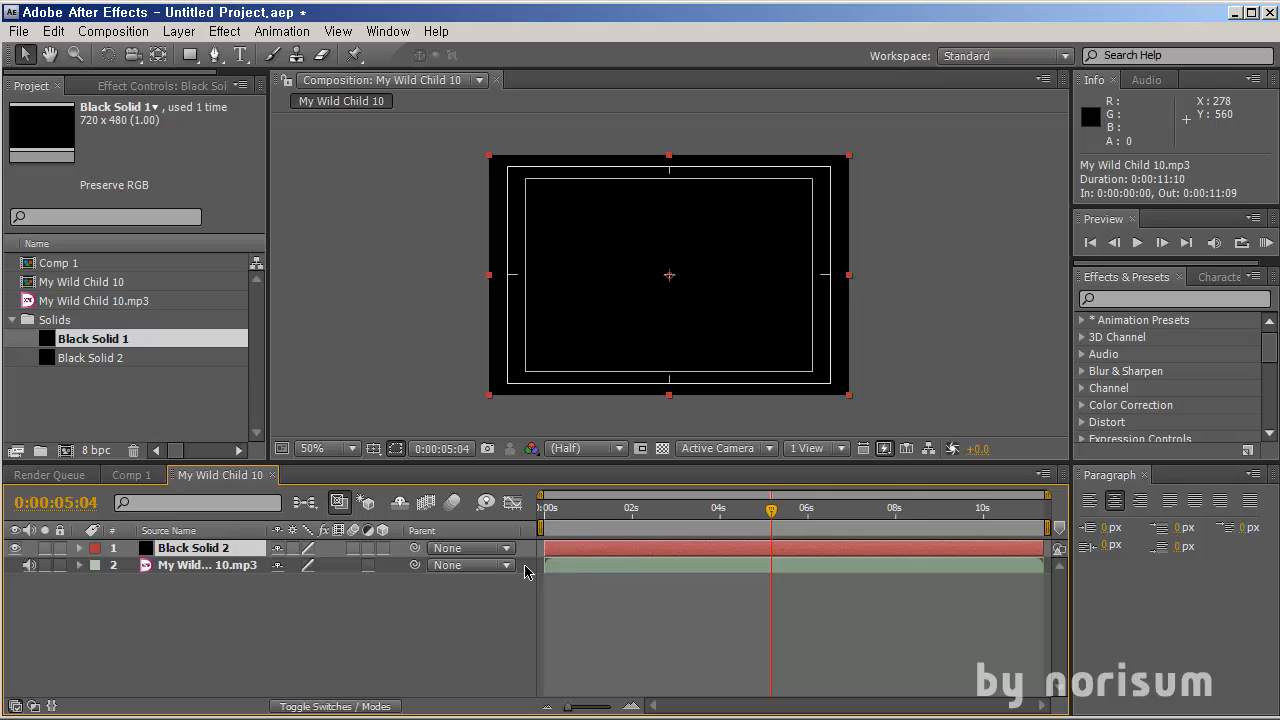
Search the effects for audio and apply Audio Spectrum to the new solid
click(1218, 297)
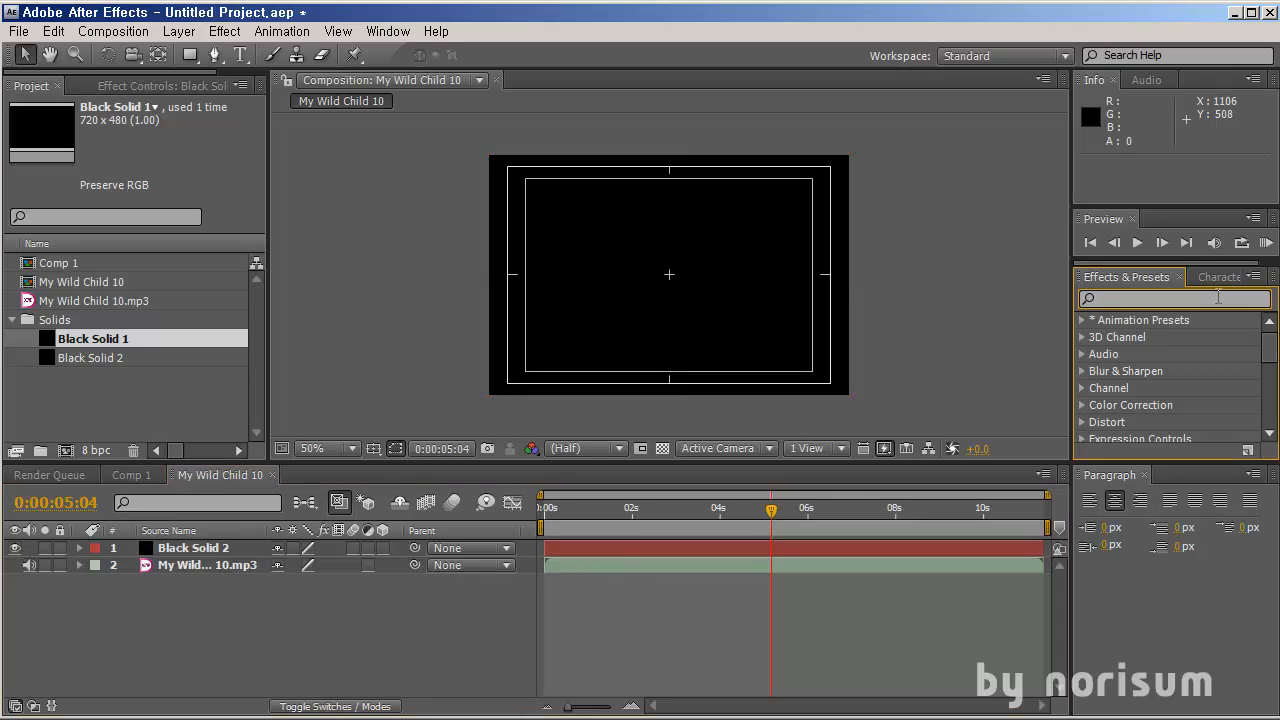
text(audio)
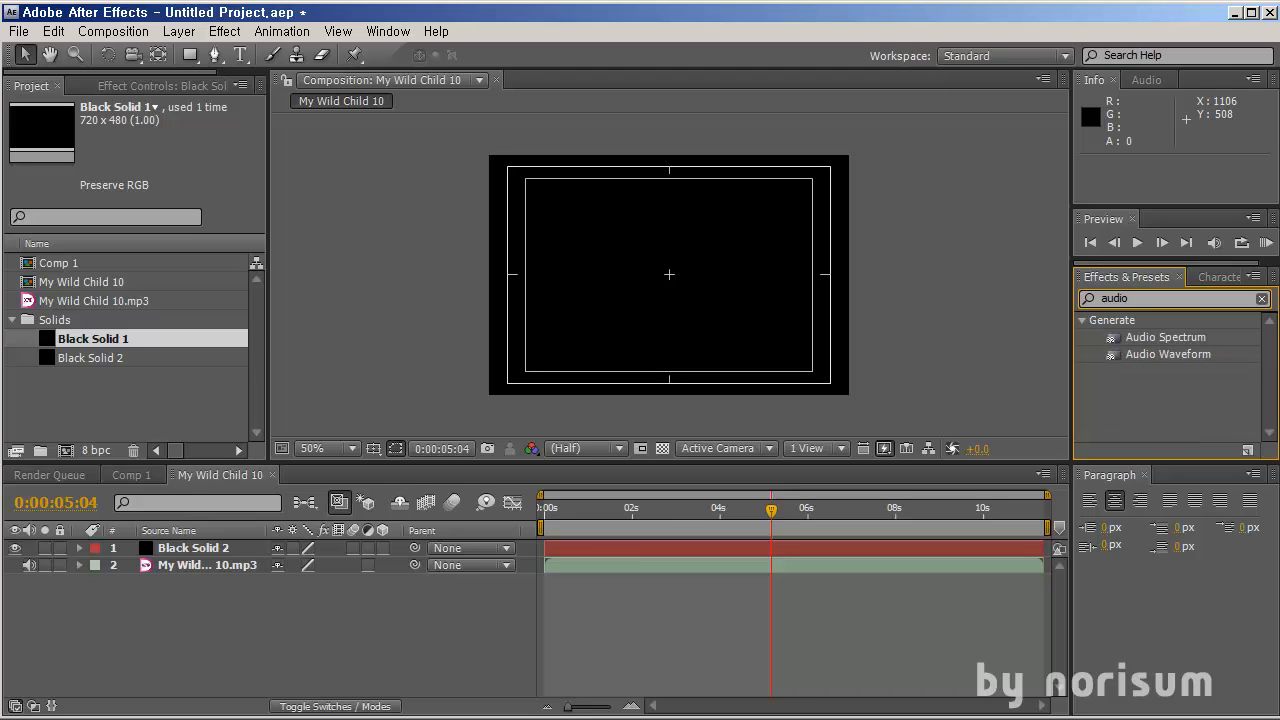
drag(1185, 347, 812, 548)
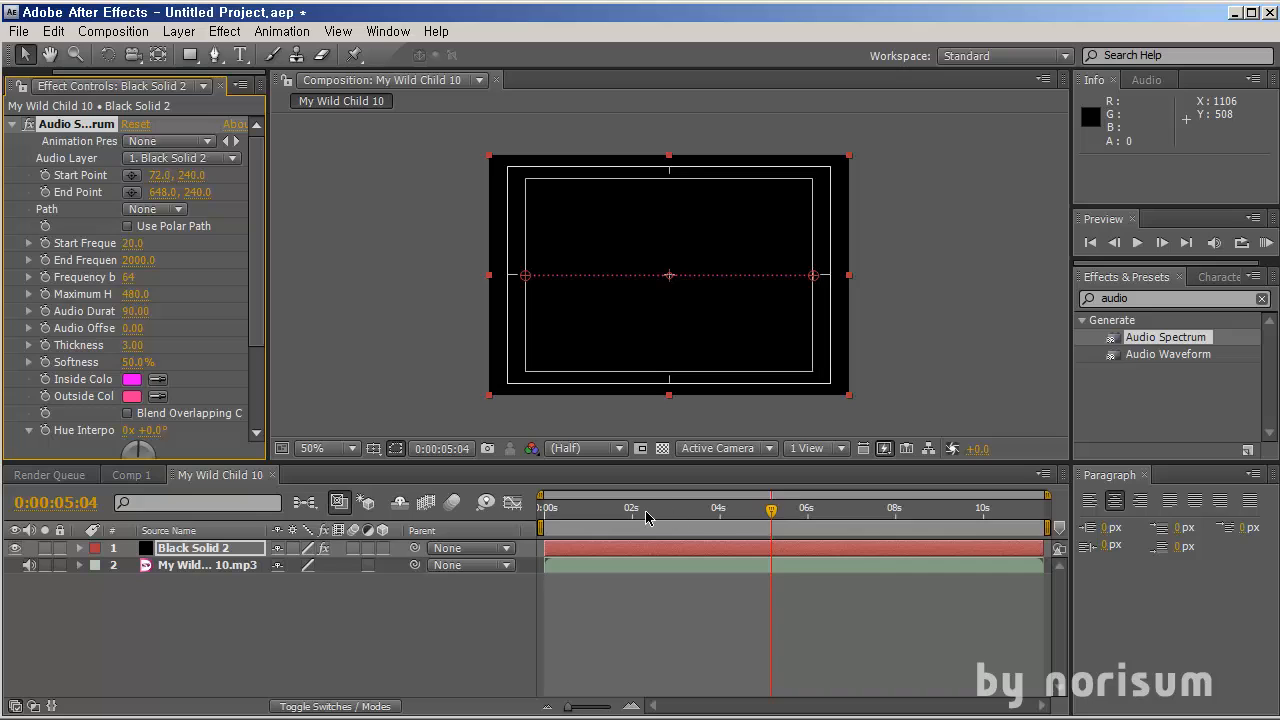
Open the solid's effect controls and set Audio Spectrum's Audio Layer to My Wild Child 10.mp3
drag(606, 510, 877, 512)
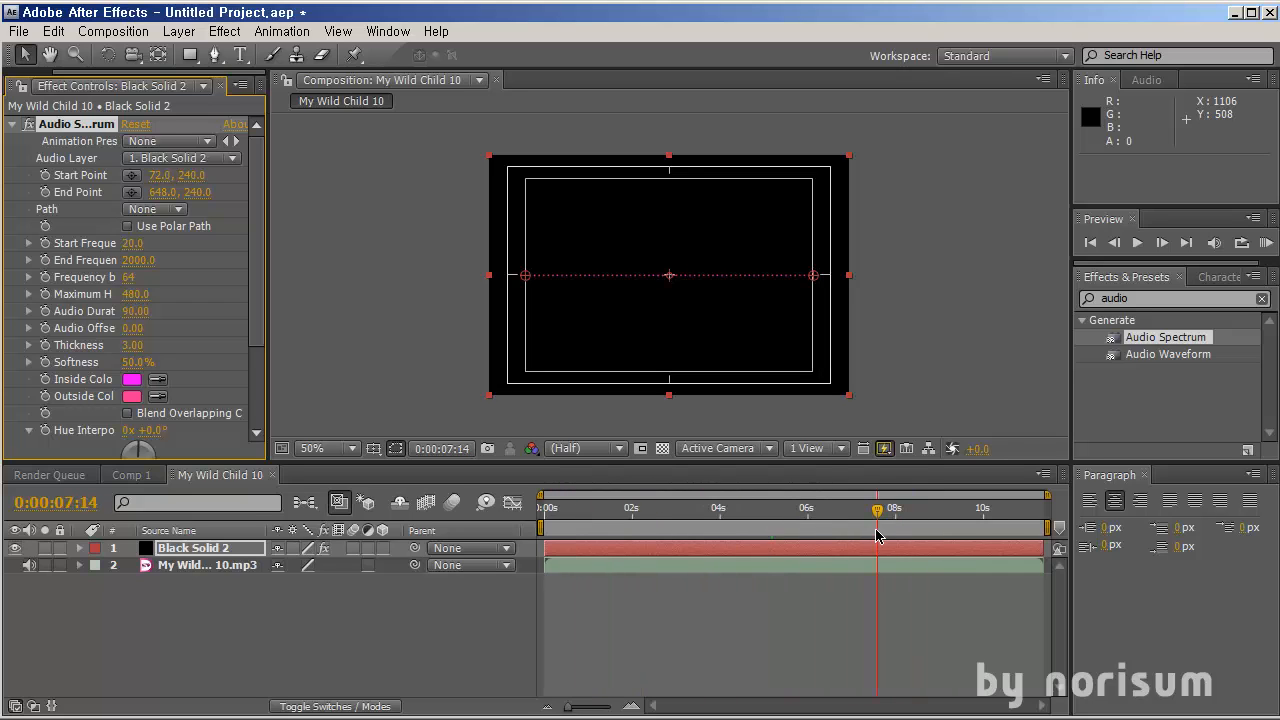
click(598, 552)
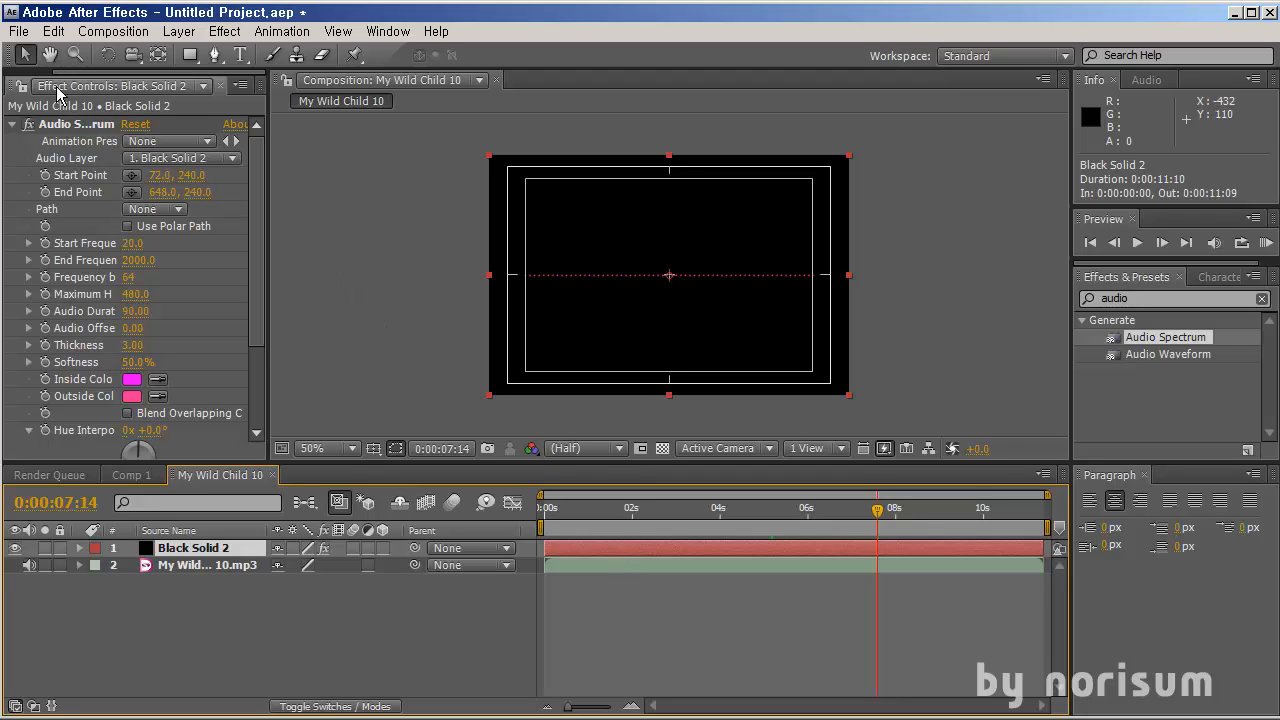
click(92, 87)
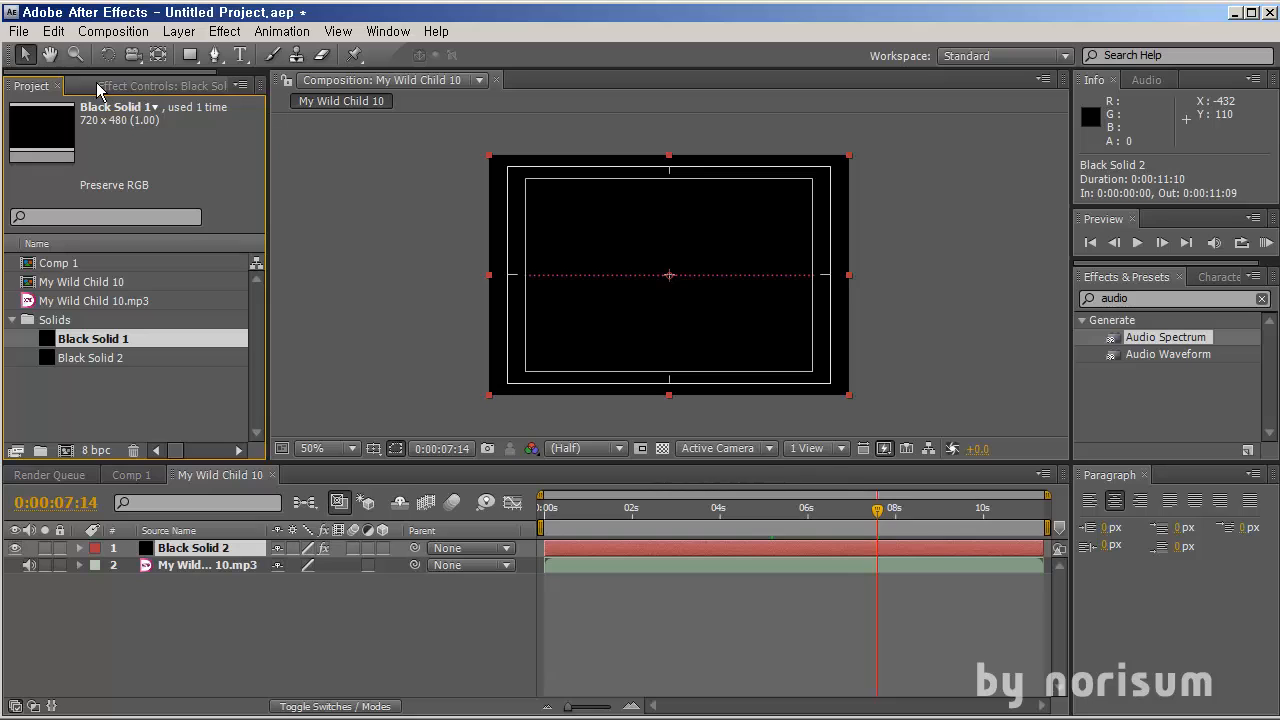
click(191, 553)
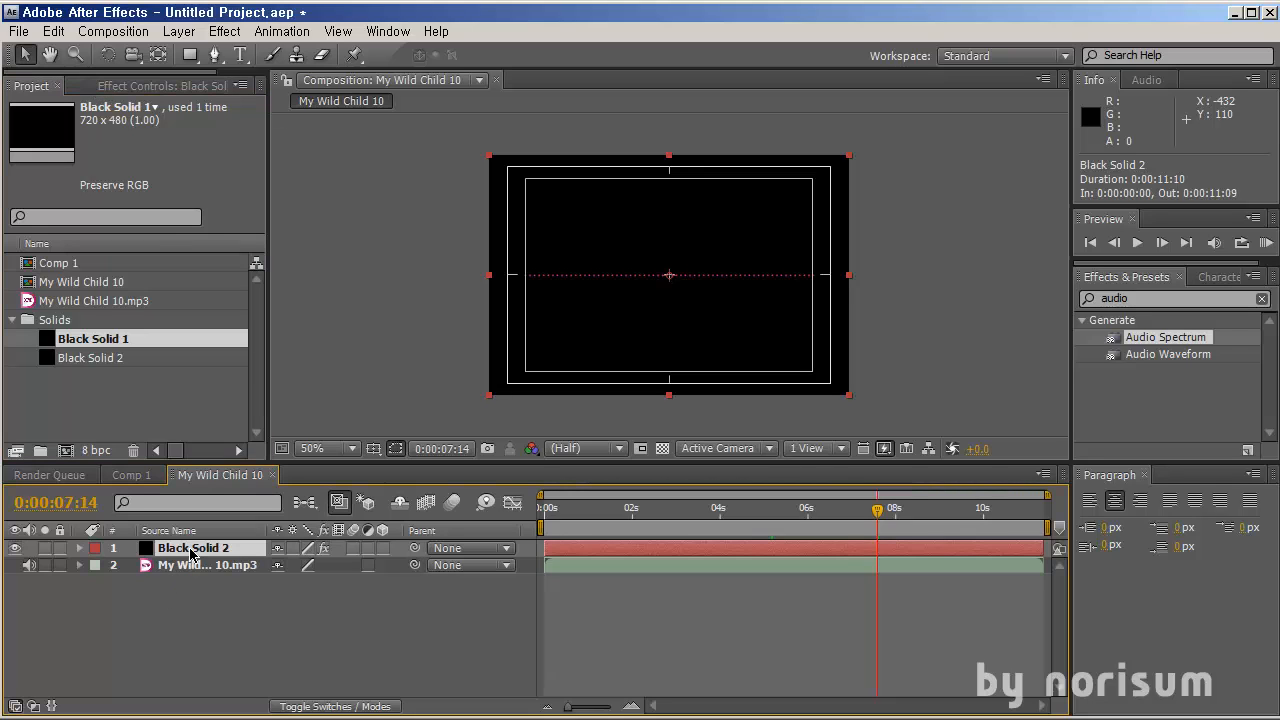
key(F3)
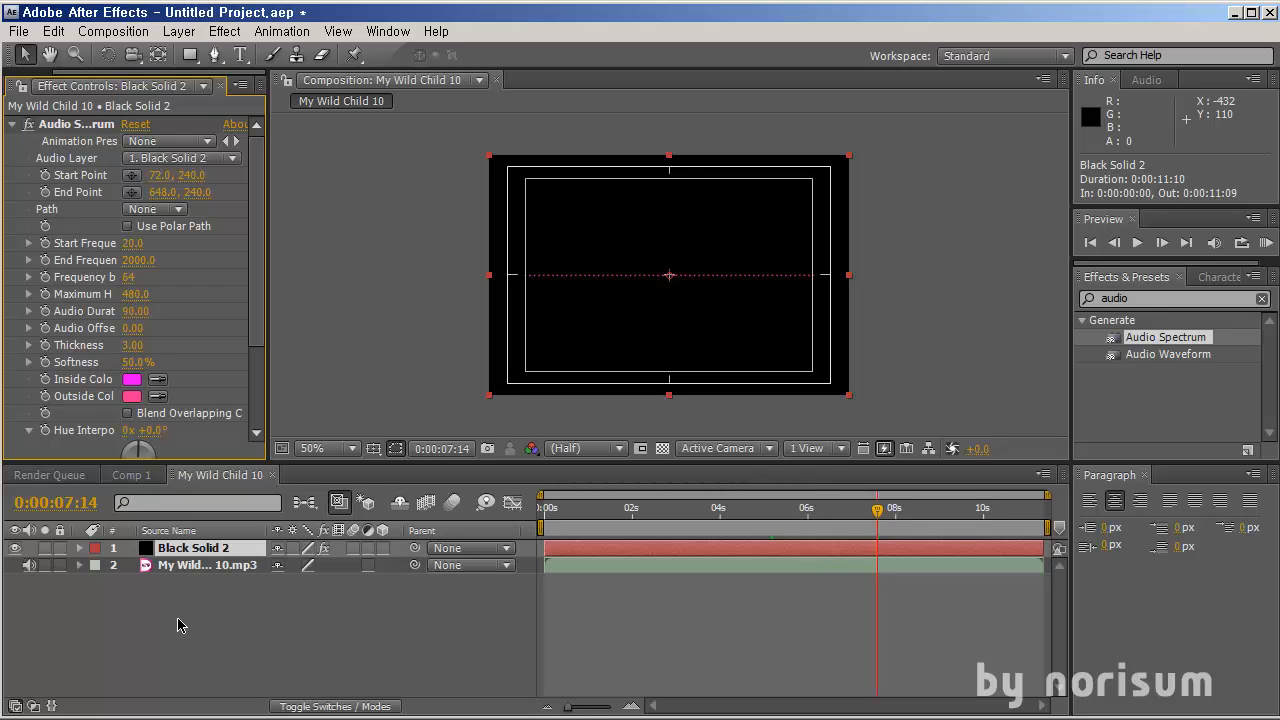
click(202, 568)
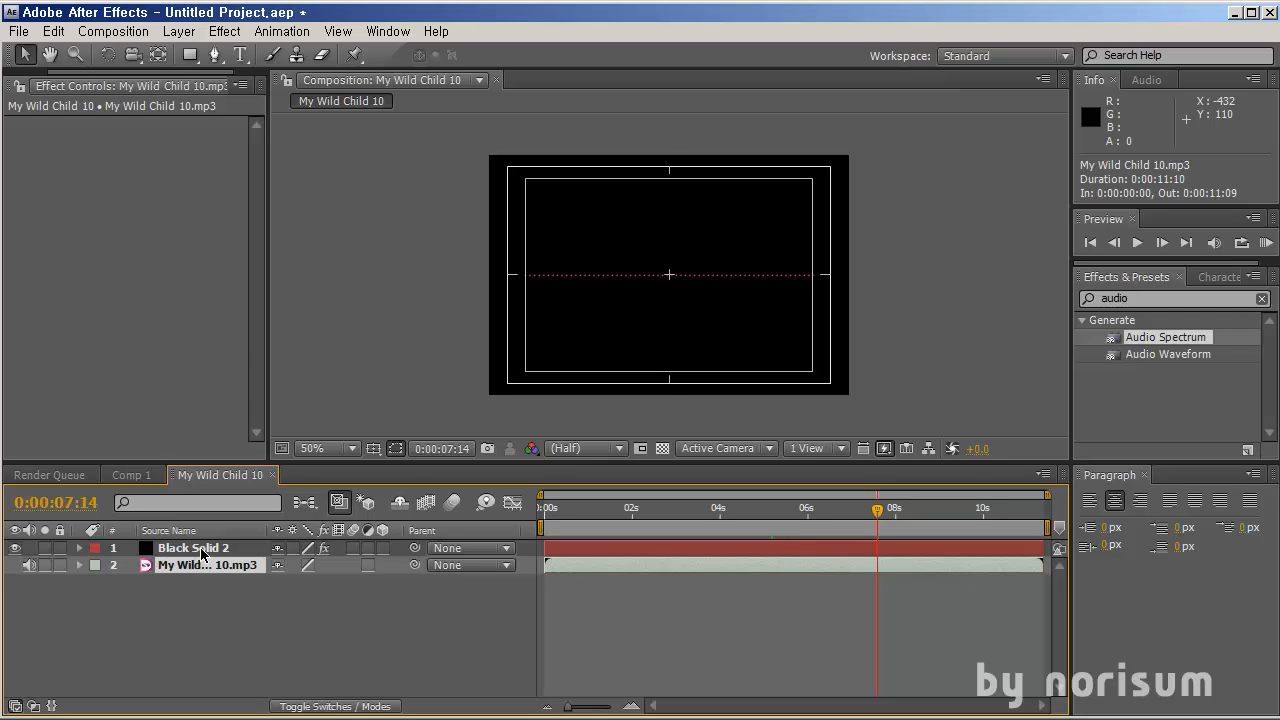
click(201, 549)
click(213, 160)
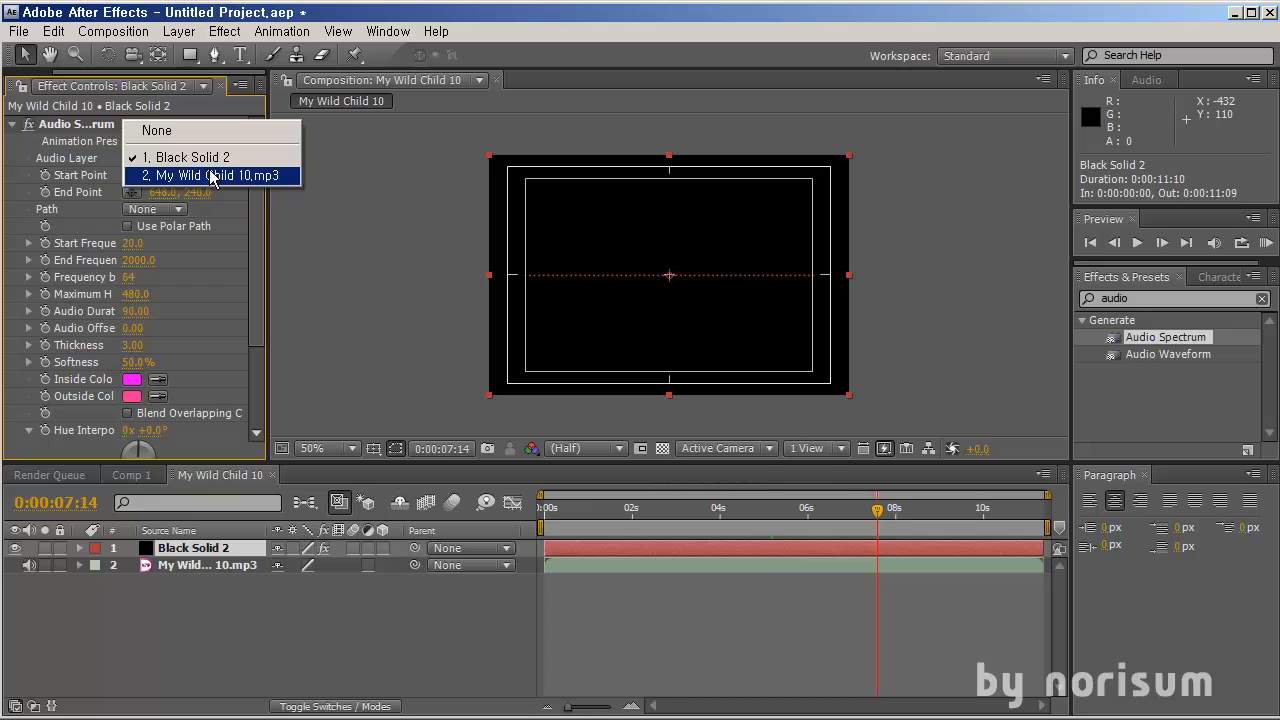
click(272, 178)
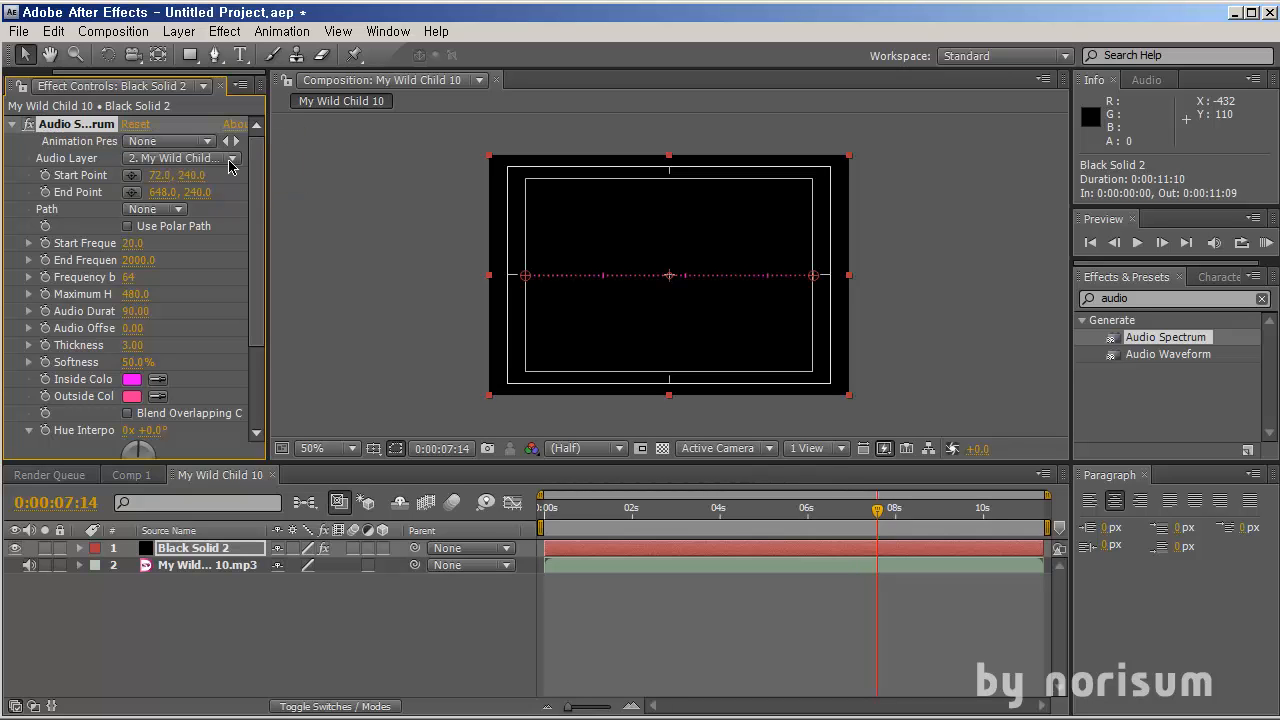
Try moving the spectrum's Start Point and changing its Start Frequency, undoing each change
click(435, 612)
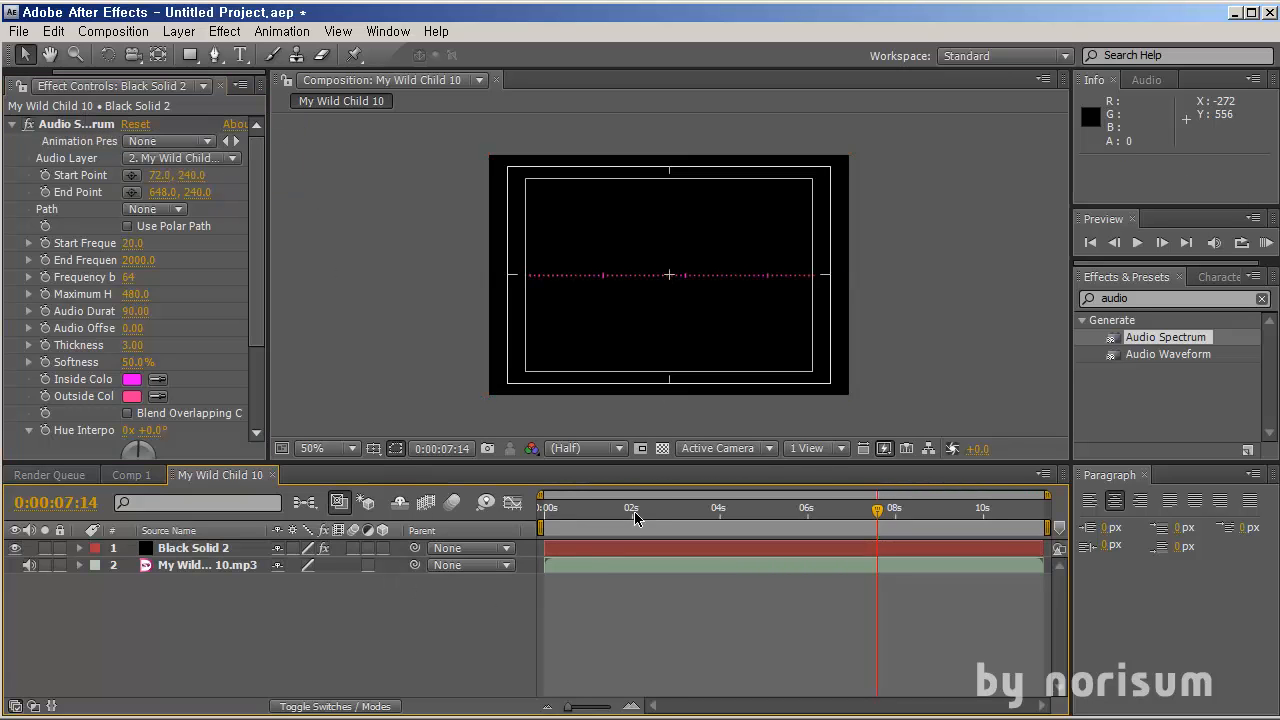
drag(613, 510, 701, 504)
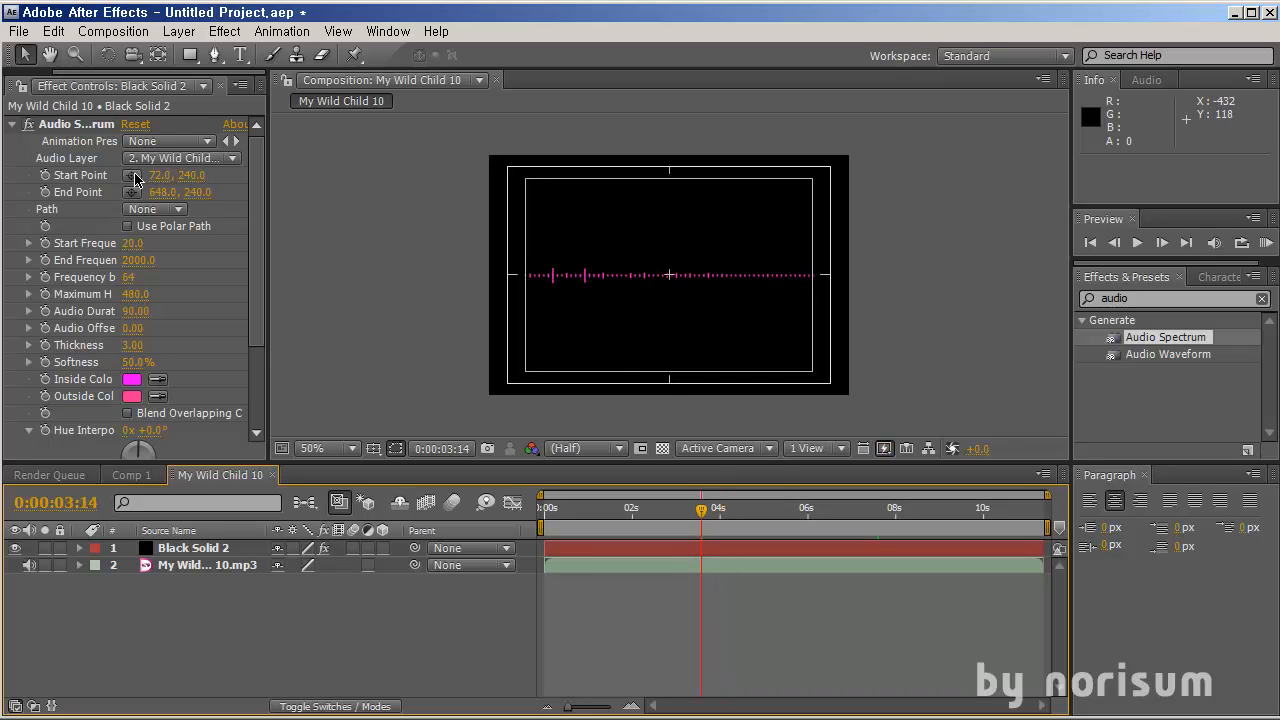
drag(158, 175, 611, 233)
mouse_move(700, 510)
mouse_down()
mouse_move(614, 512)
mouse_move(698, 514)
mouse_up()
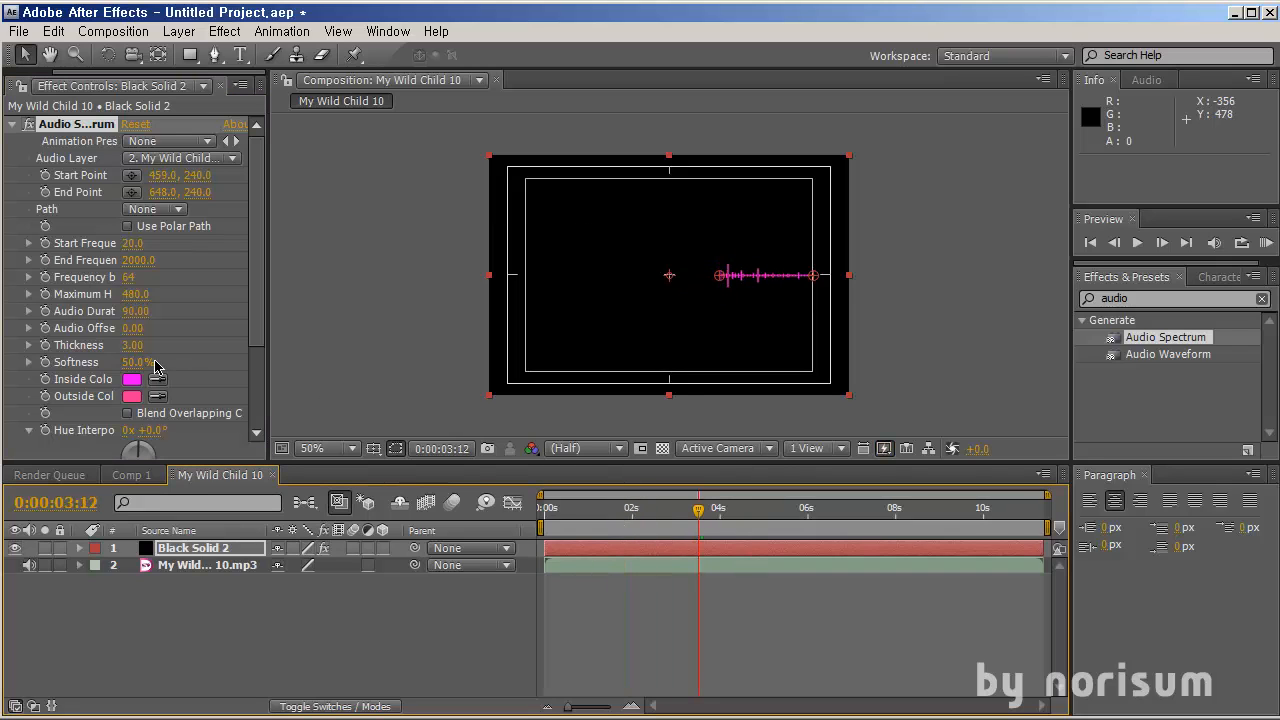
key(ctrl+z)
drag(131, 244, 169, 246)
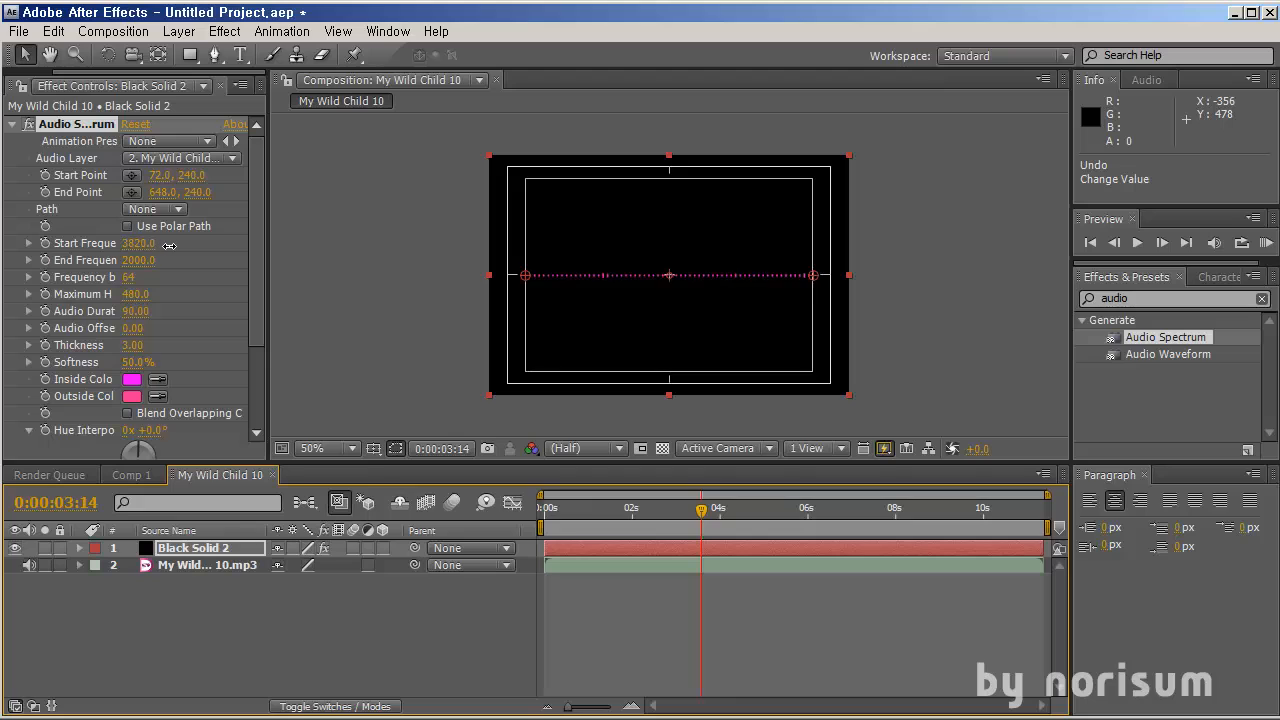
key(ctrl+z)
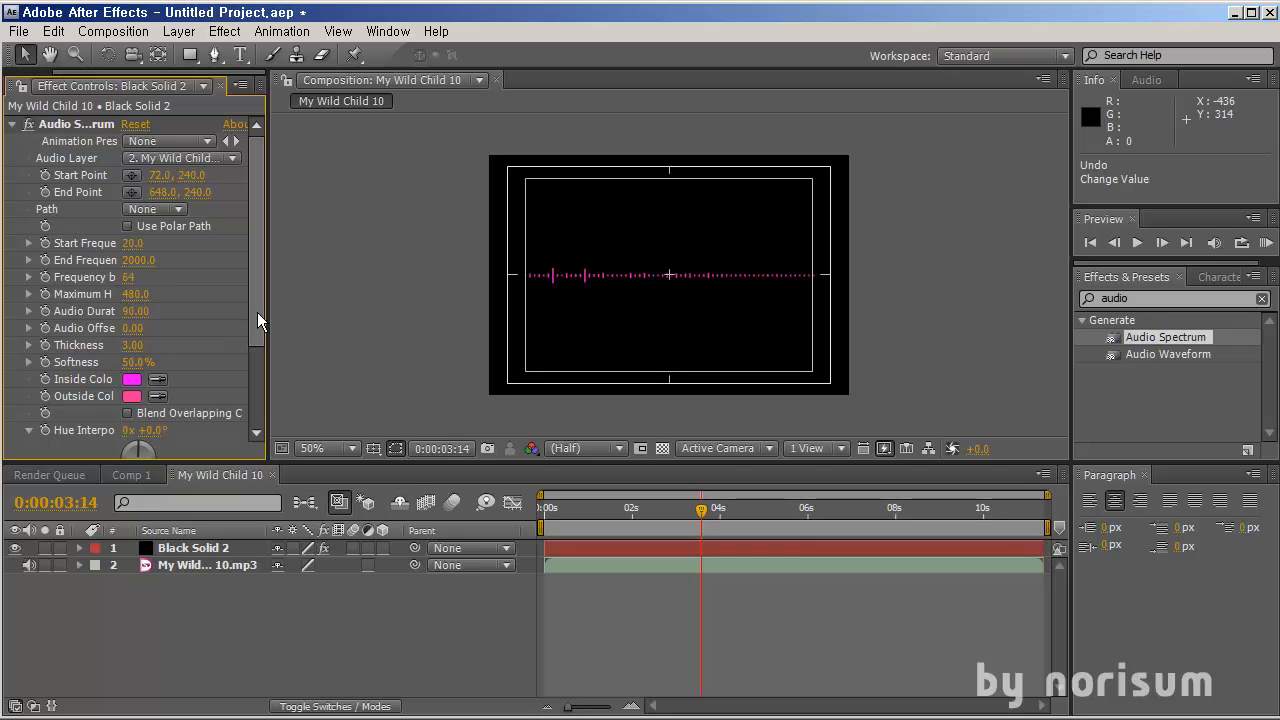
Widen the effect controls and set the Audio Spectrum's Maximum Height to 6870
drag(264, 311, 338, 316)
drag(585, 512, 687, 516)
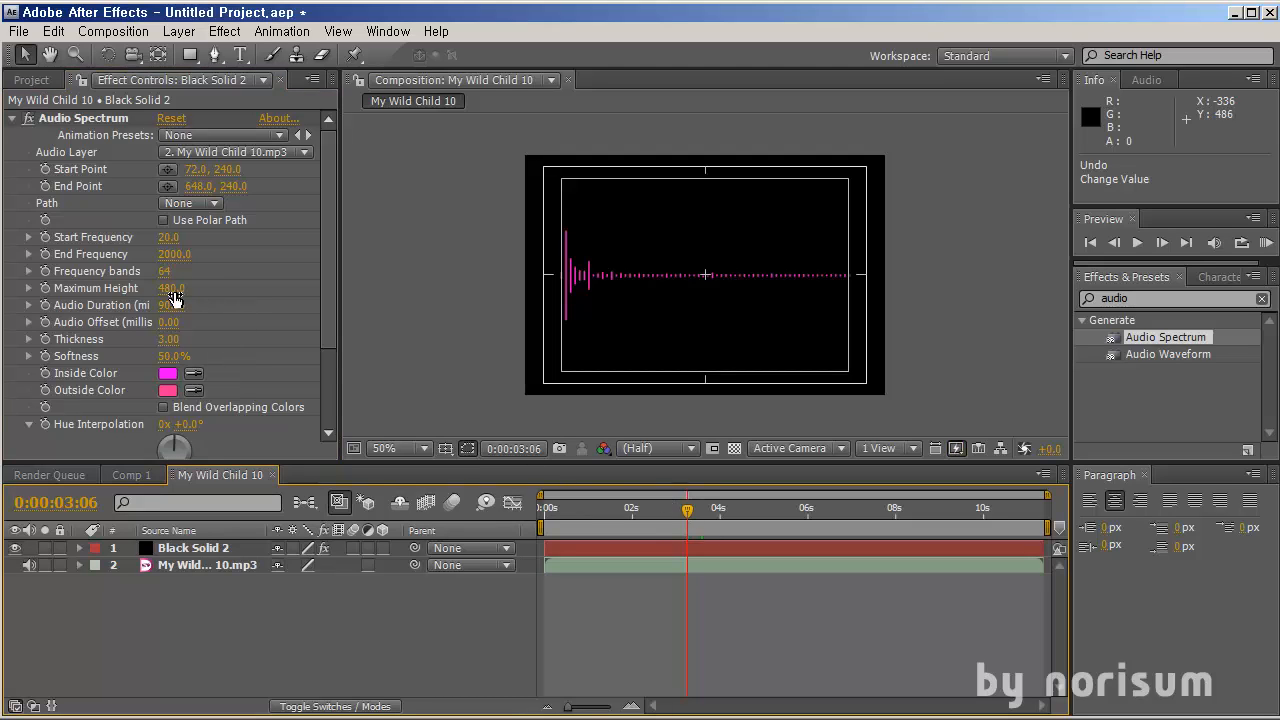
drag(174, 291, 780, 340)
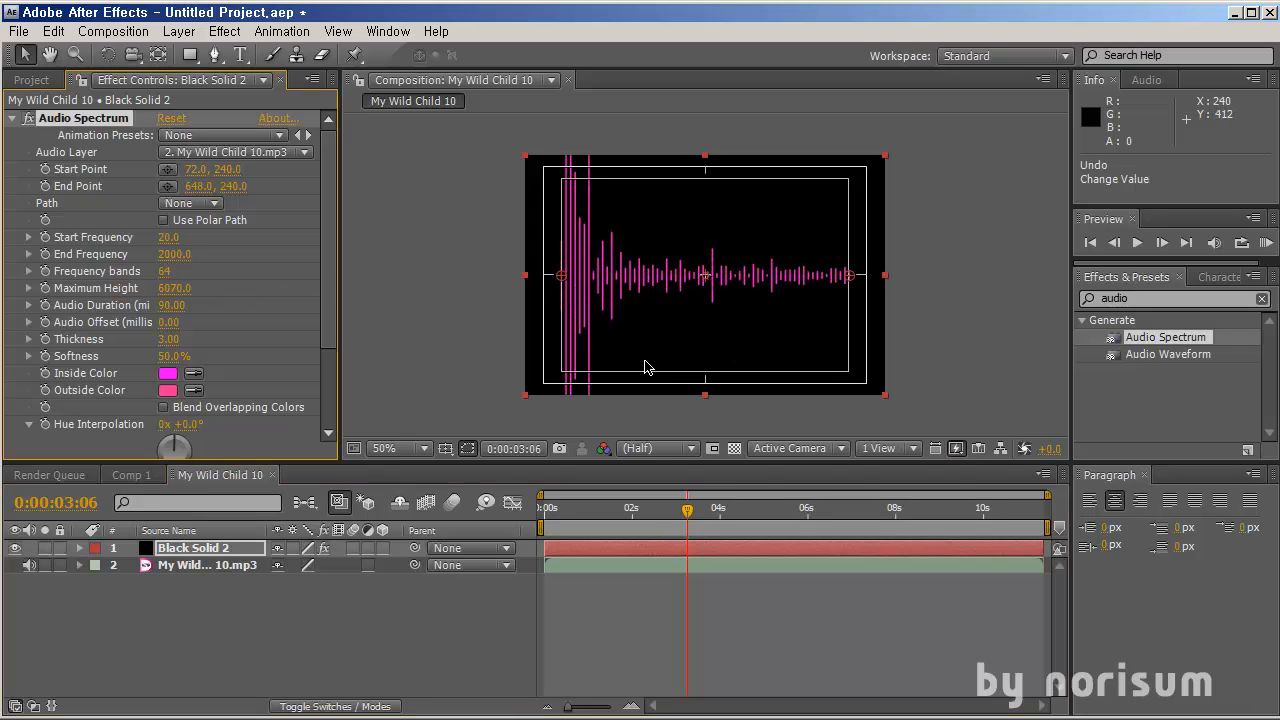
Undo the Maximum Height change and scrub back near the start of the timeline
key(ctrl+z)
drag(656, 516, 581, 510)
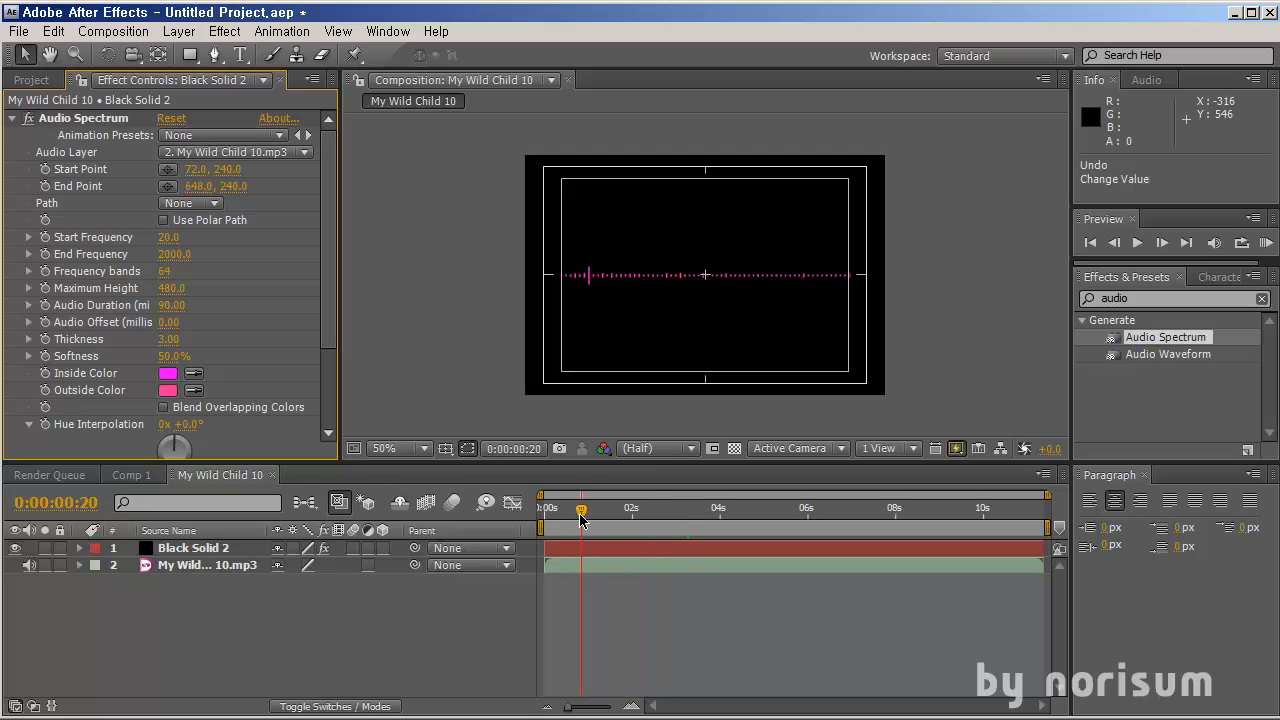
Expand the solid and audio layers to examine the applied effects and the track's audio waveform
click(649, 549)
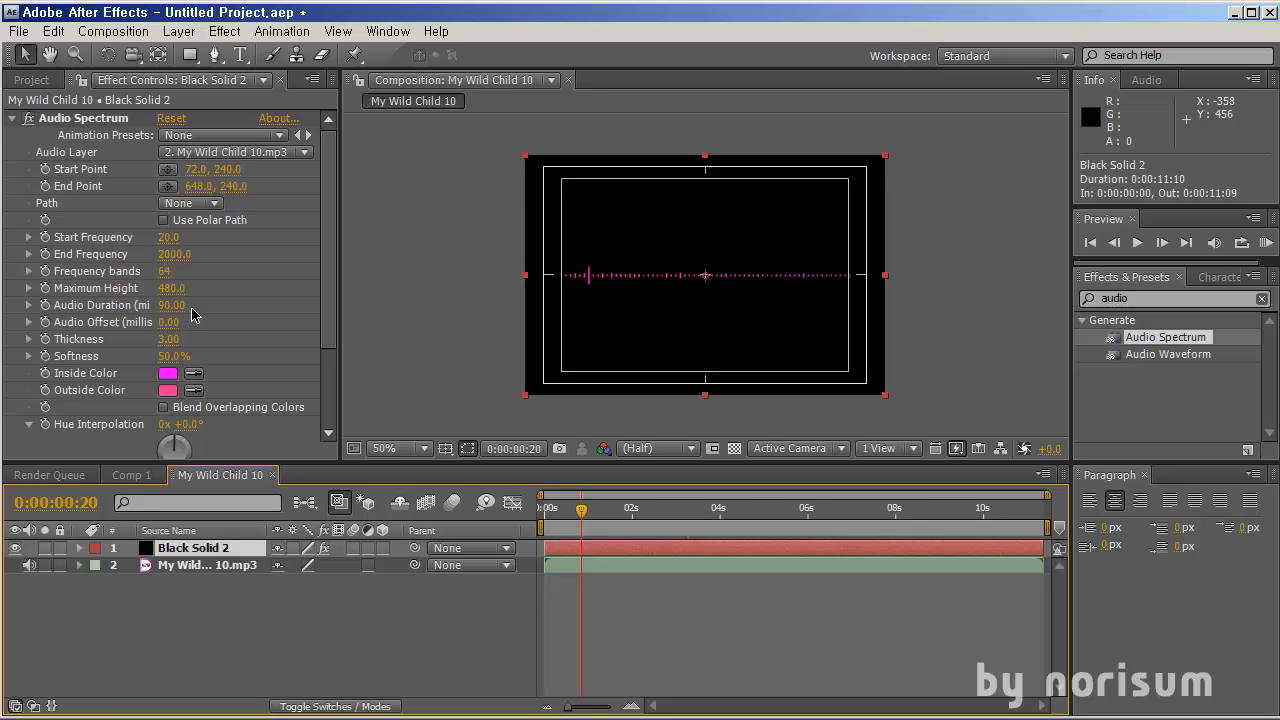
click(80, 548)
click(96, 566)
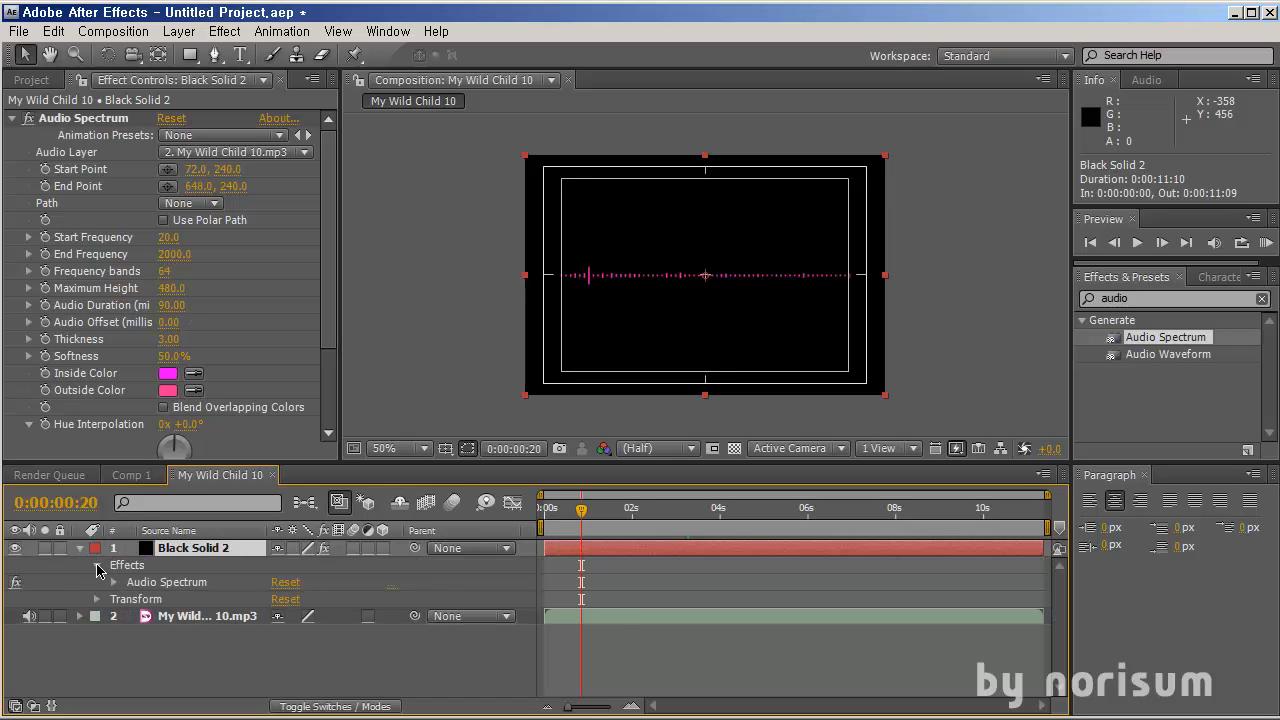
ctrl+click(80, 616)
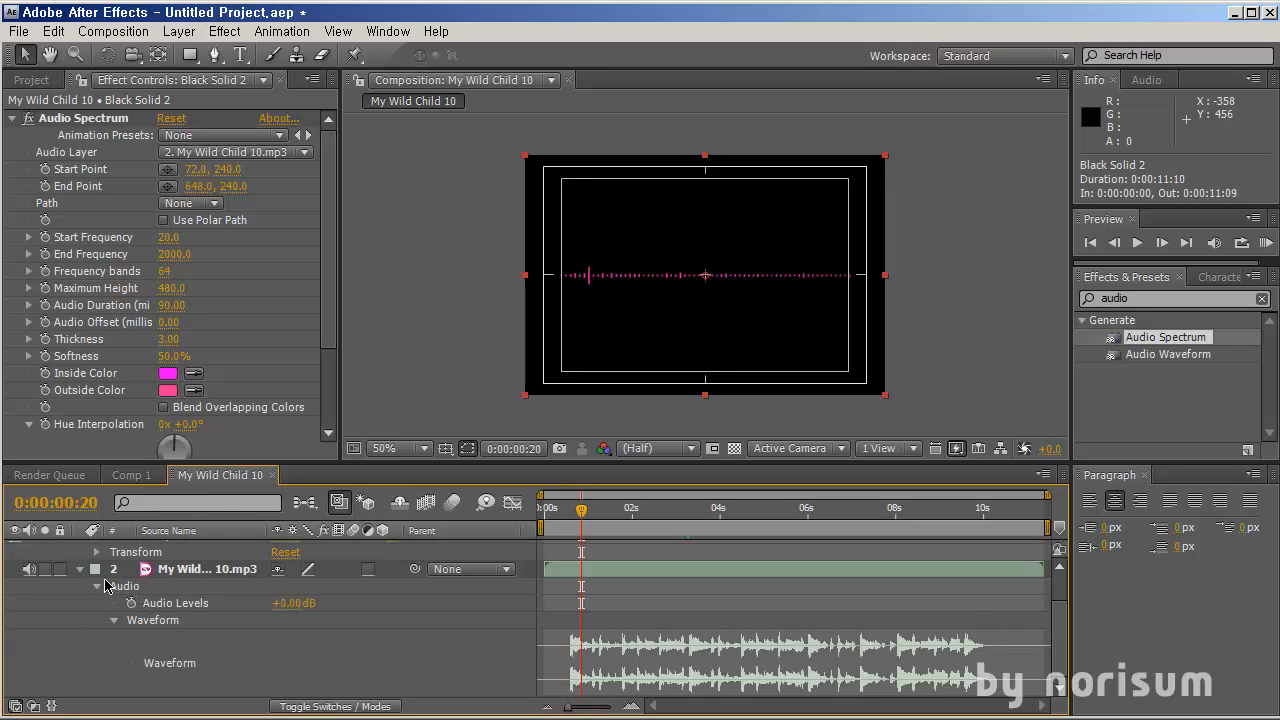
click(81, 570)
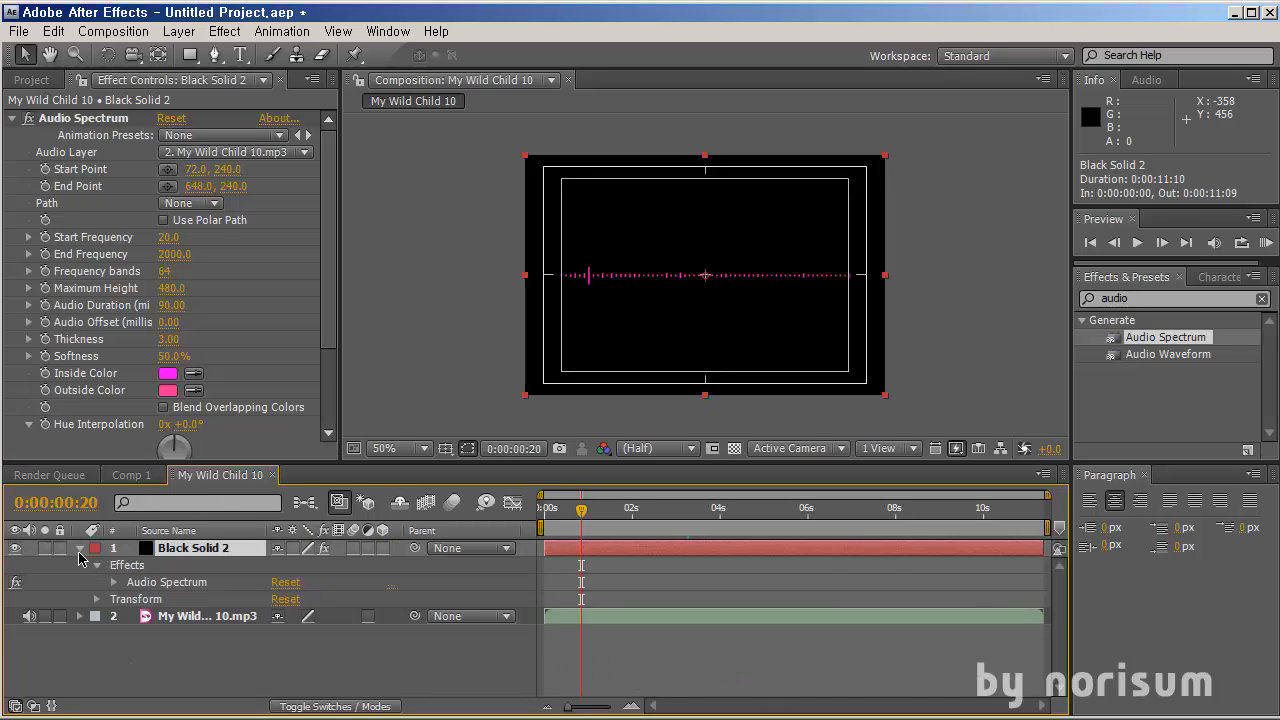
click(80, 548)
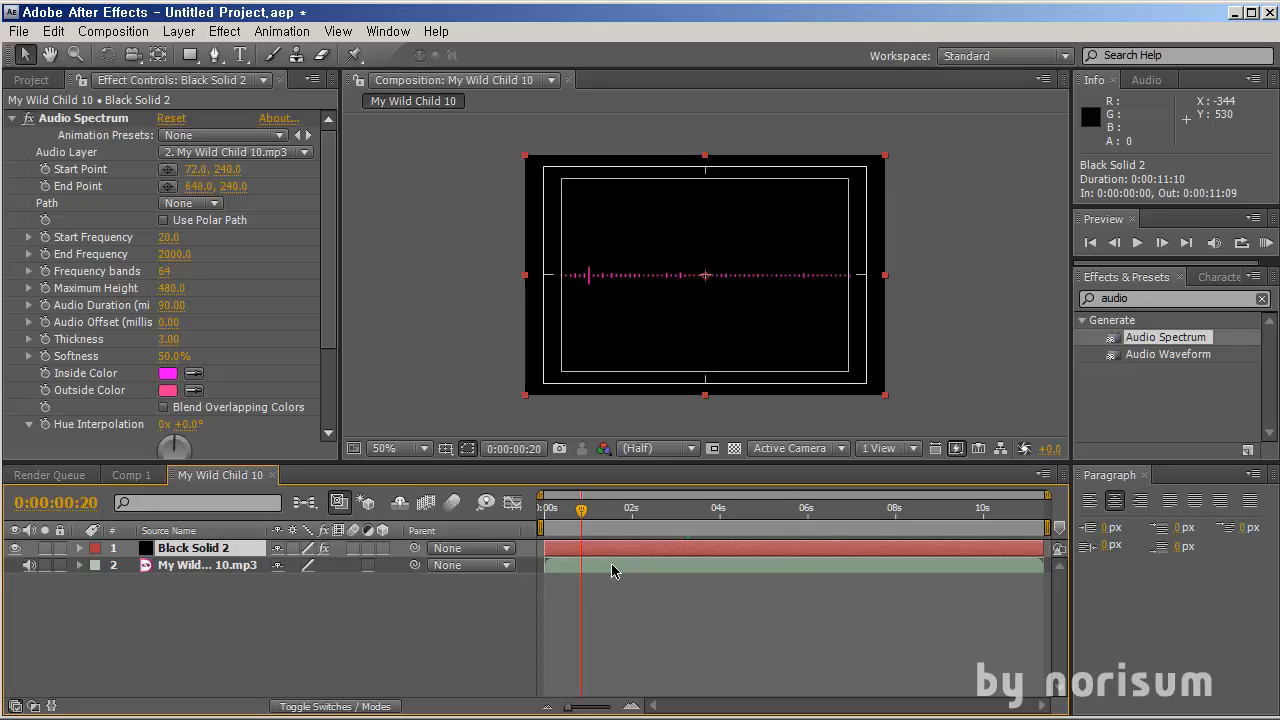
Set the Audio Spectrum's Inside Color to blue 006CFF and view the composition at 100%
mouse_move(620, 513)
mouse_down()
mouse_move(636, 513)
mouse_move(595, 516)
mouse_up()
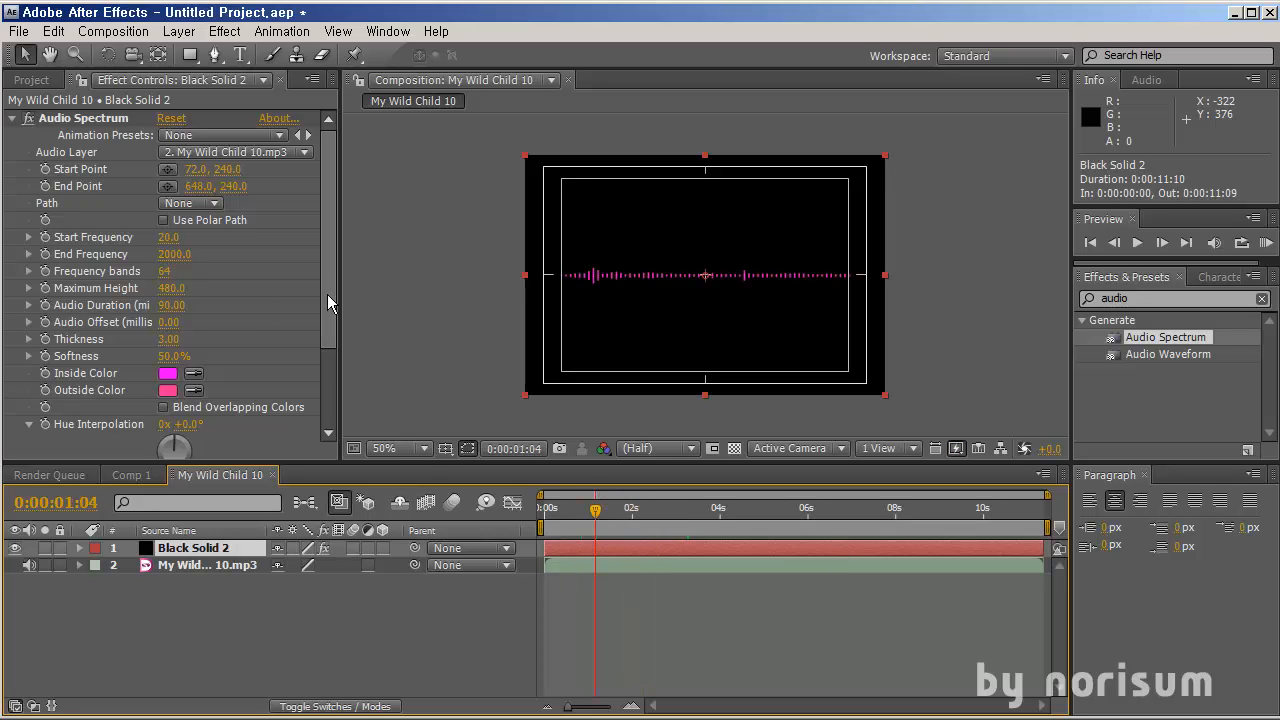
drag(327, 294, 329, 341)
click(167, 264)
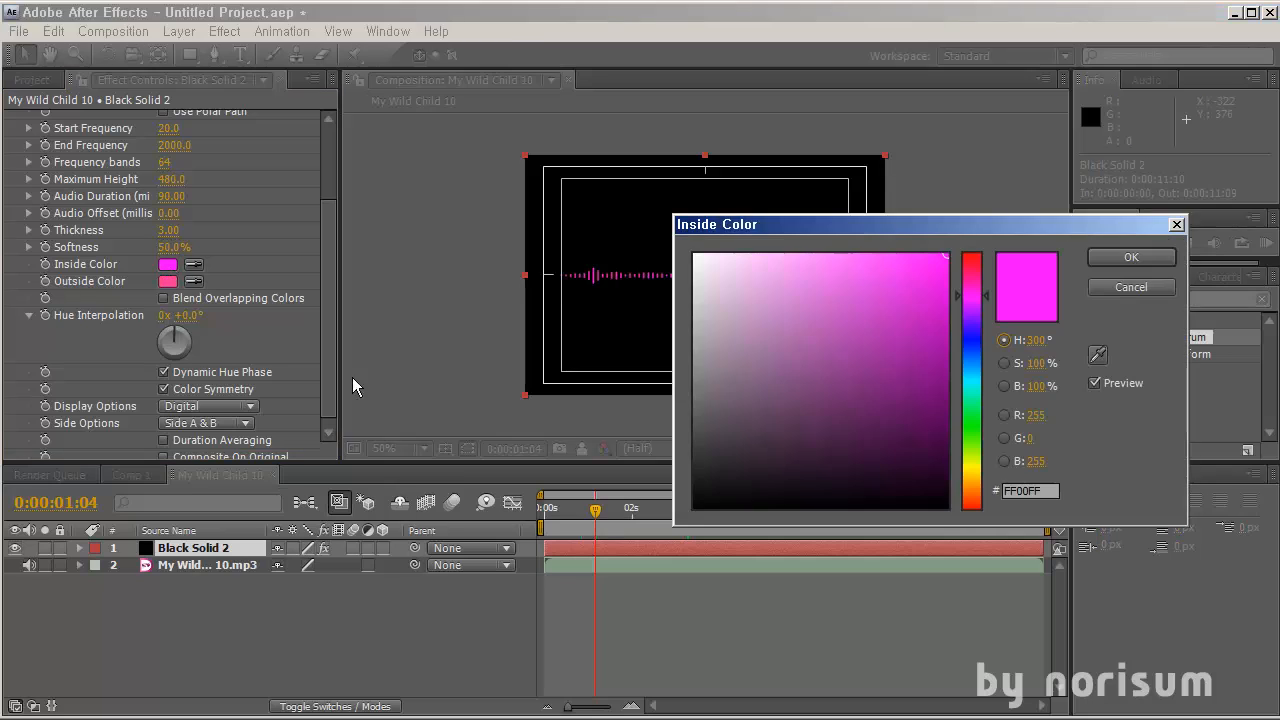
drag(985, 330, 984, 356)
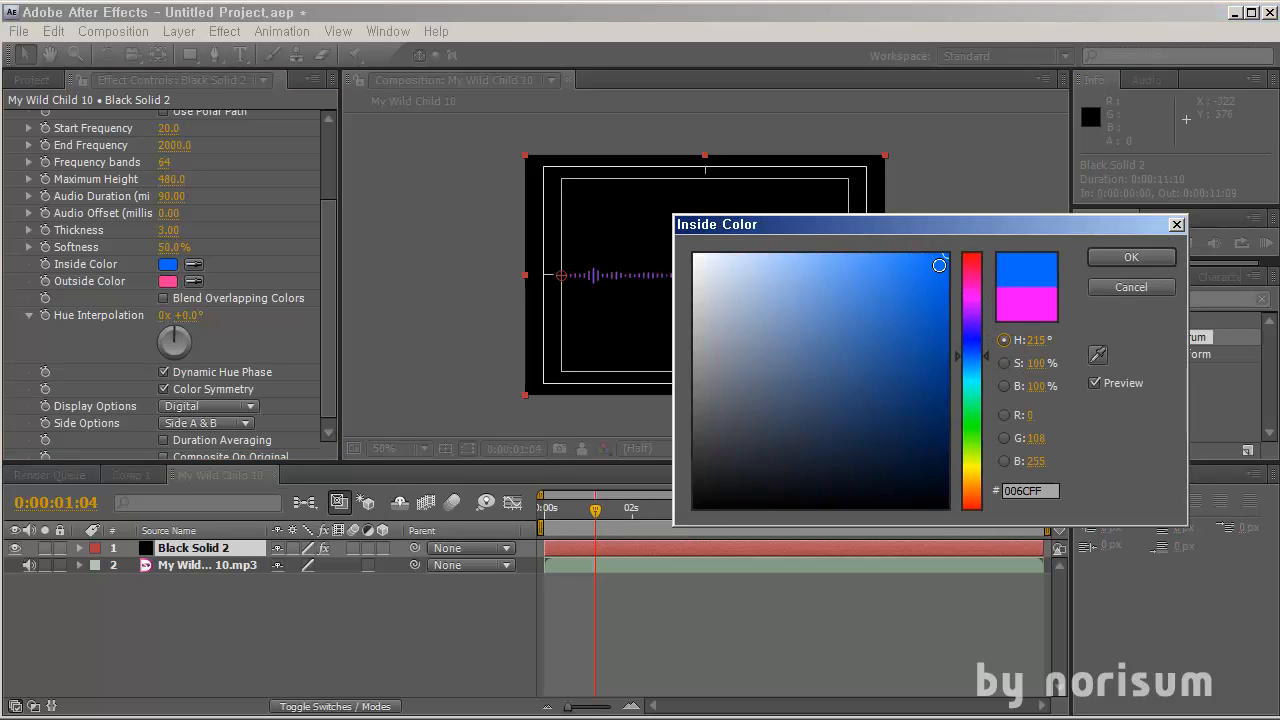
drag(950, 227, 490, 367)
drag(518, 484, 637, 508)
click(640, 389)
key(slash)
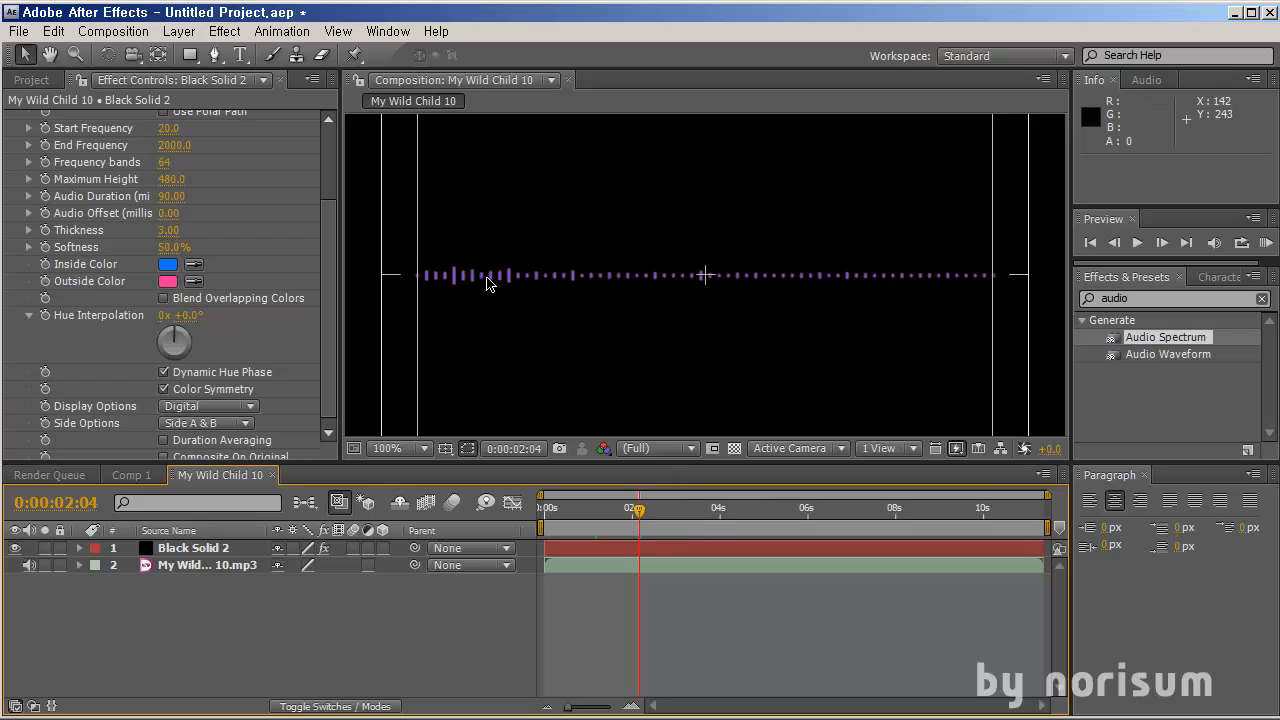
Set the Audio Spectrum's Outside Color to a green shade
click(167, 281)
drag(509, 413, 511, 546)
click(655, 392)
click(330, 610)
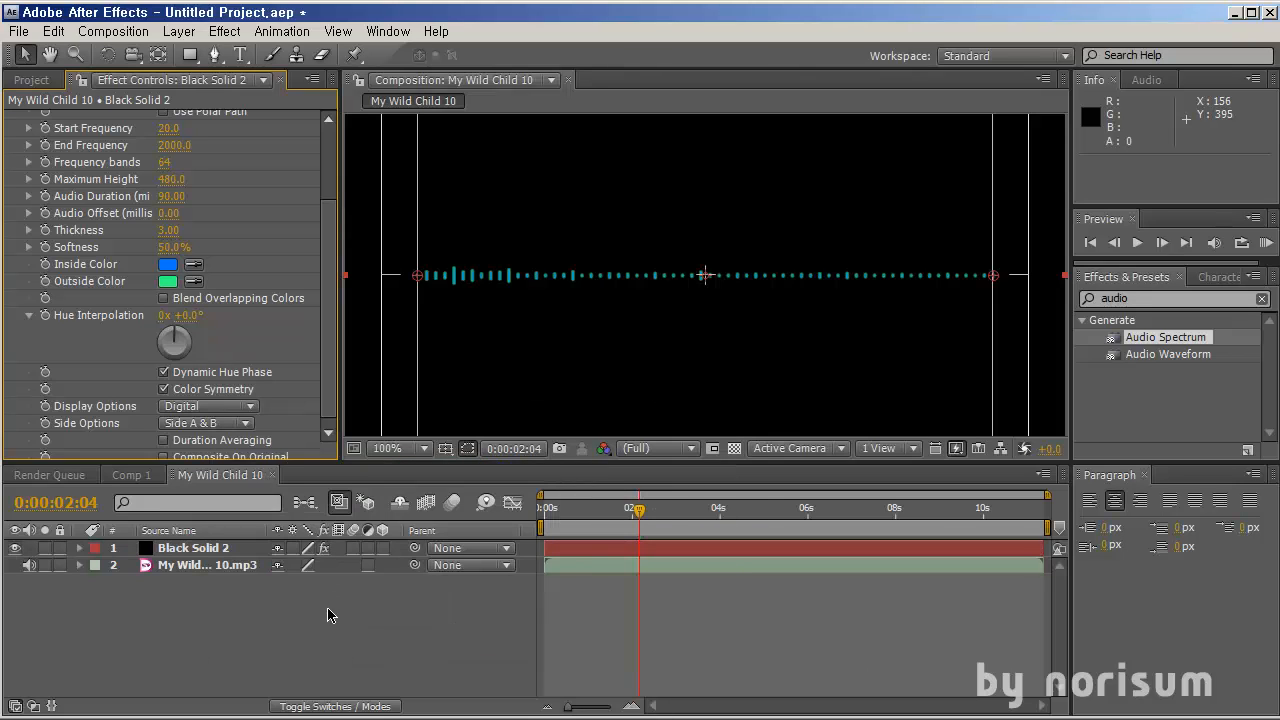
Search the effects for glow and apply Glow to the spectrum solid
mouse_move(637, 509)
mouse_down()
mouse_move(577, 512)
mouse_move(649, 511)
mouse_up()
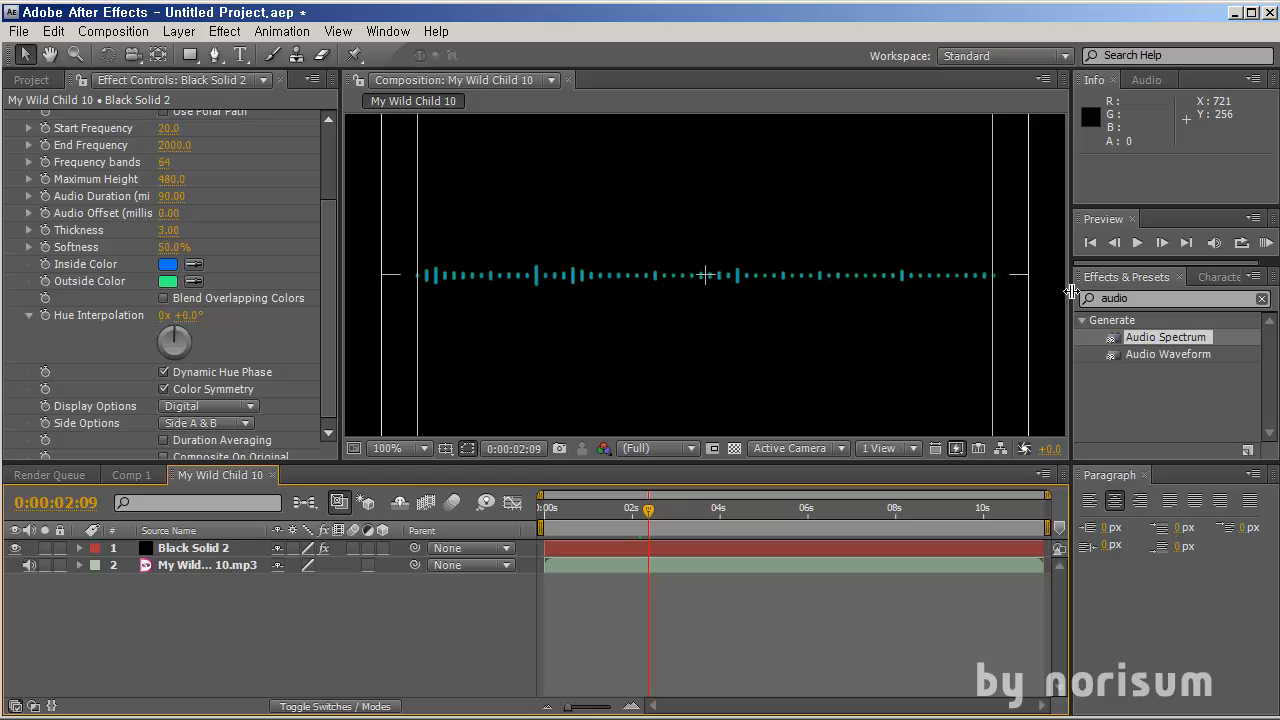
click(1128, 292)
text(glow)
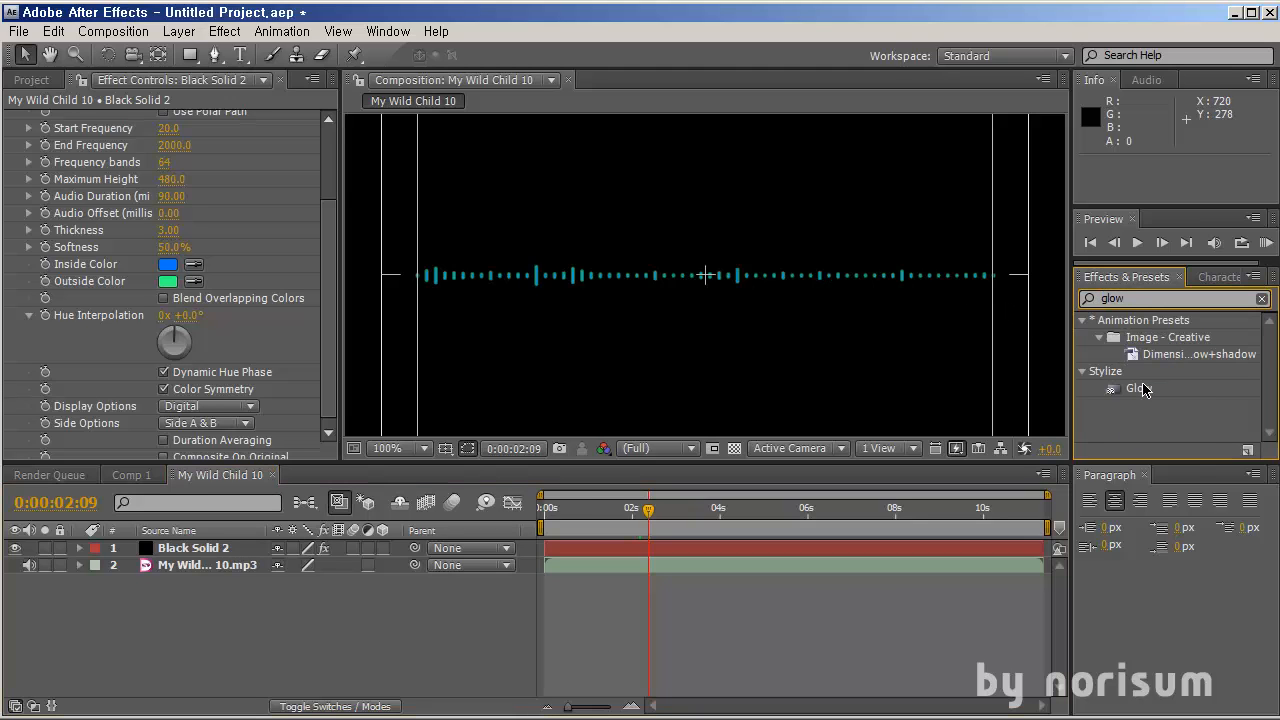
drag(1145, 389, 885, 543)
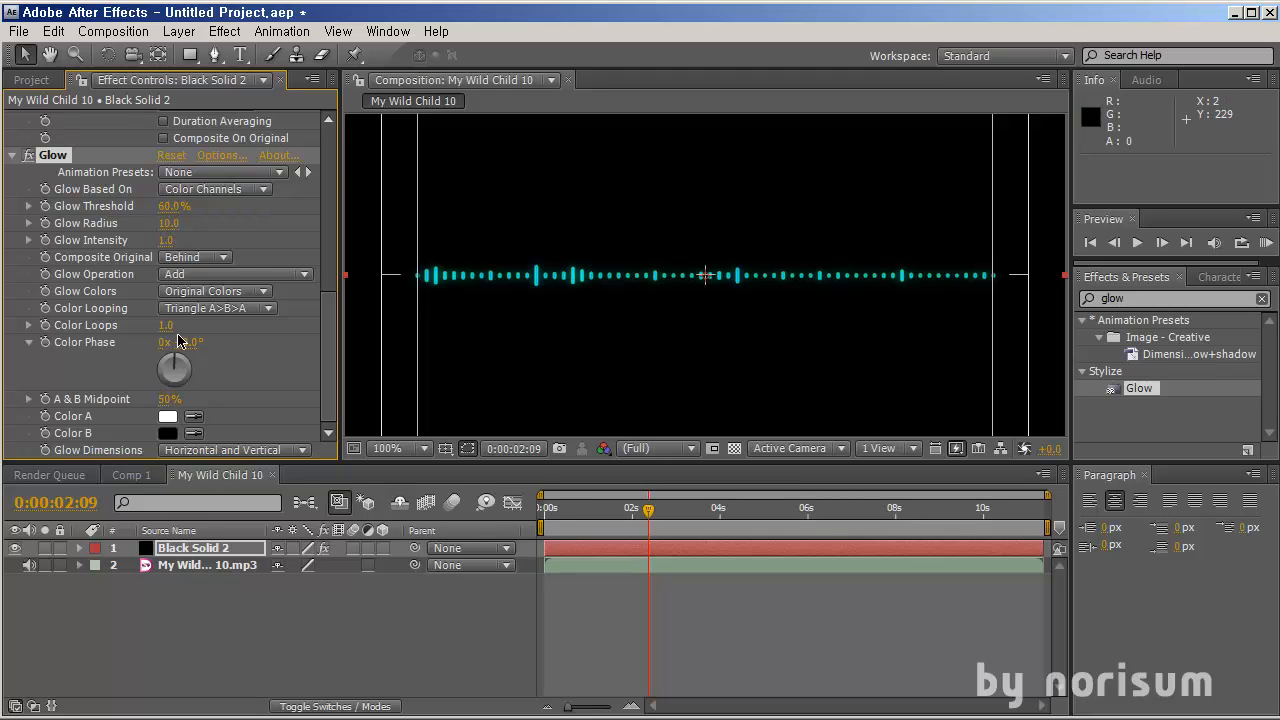
Set the Audio Spectrum's Display Options to Analog lines
drag(328, 318, 327, 203)
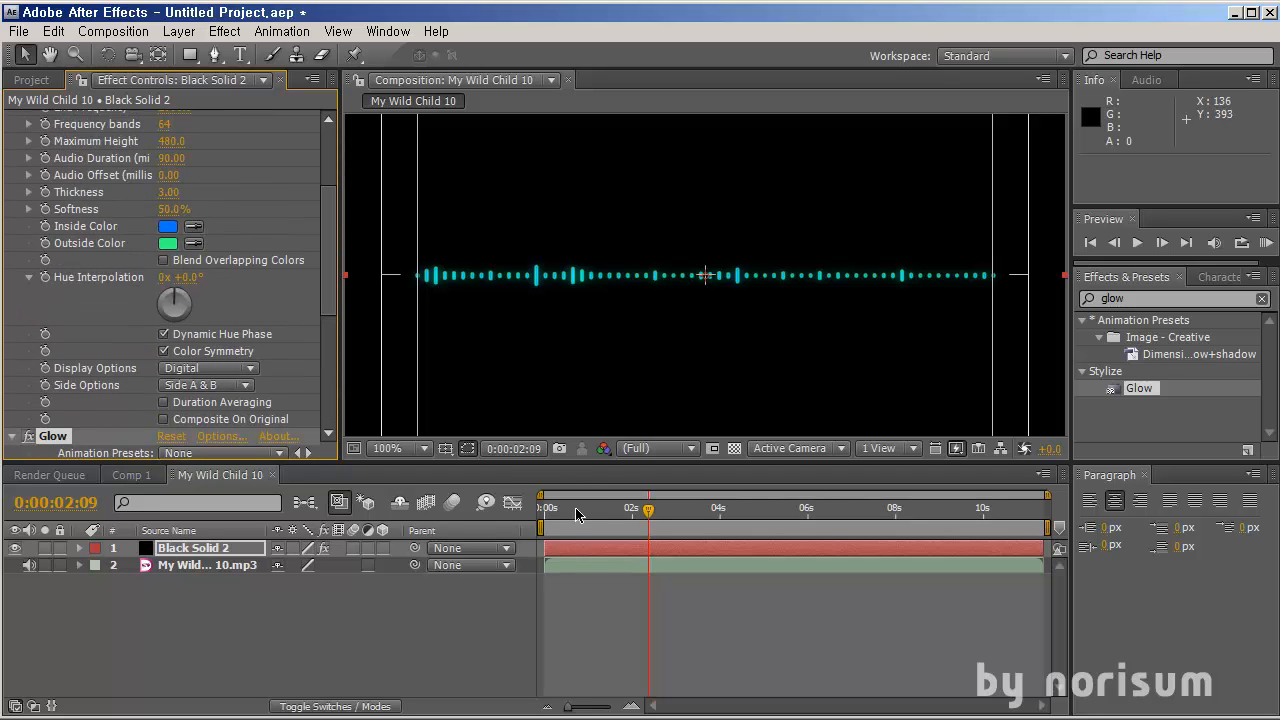
drag(576, 513, 650, 530)
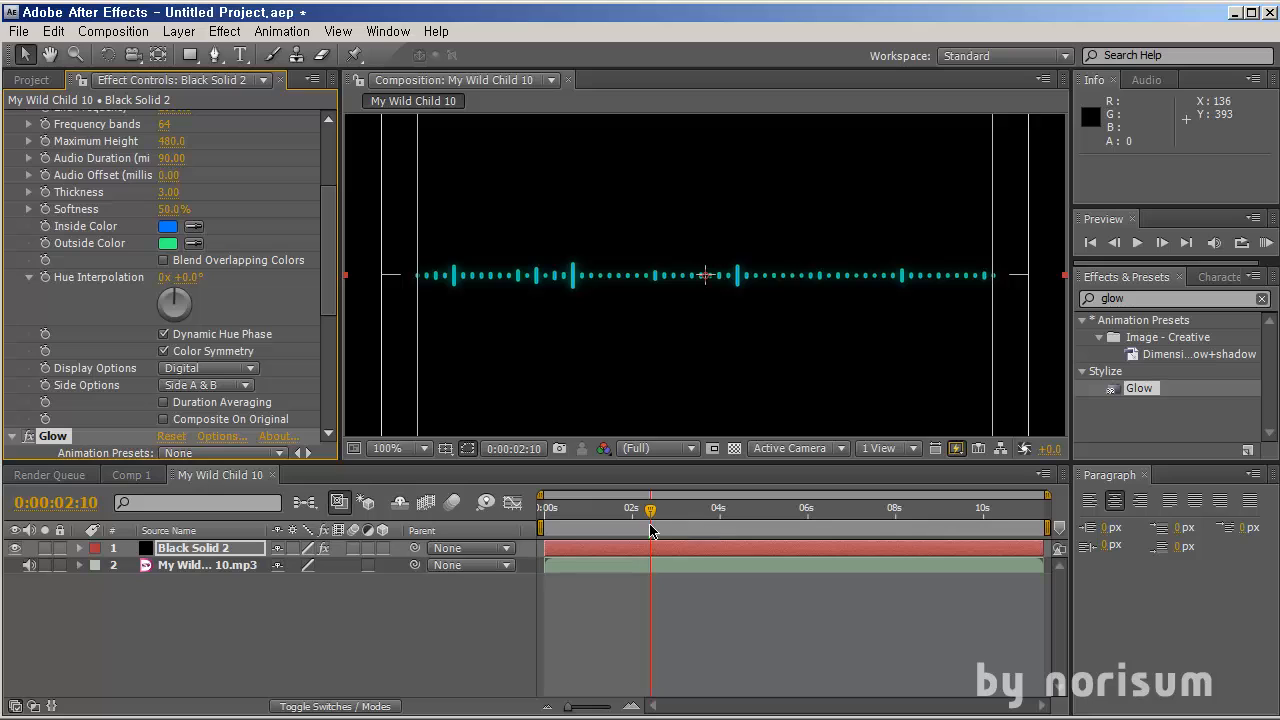
drag(330, 276, 327, 291)
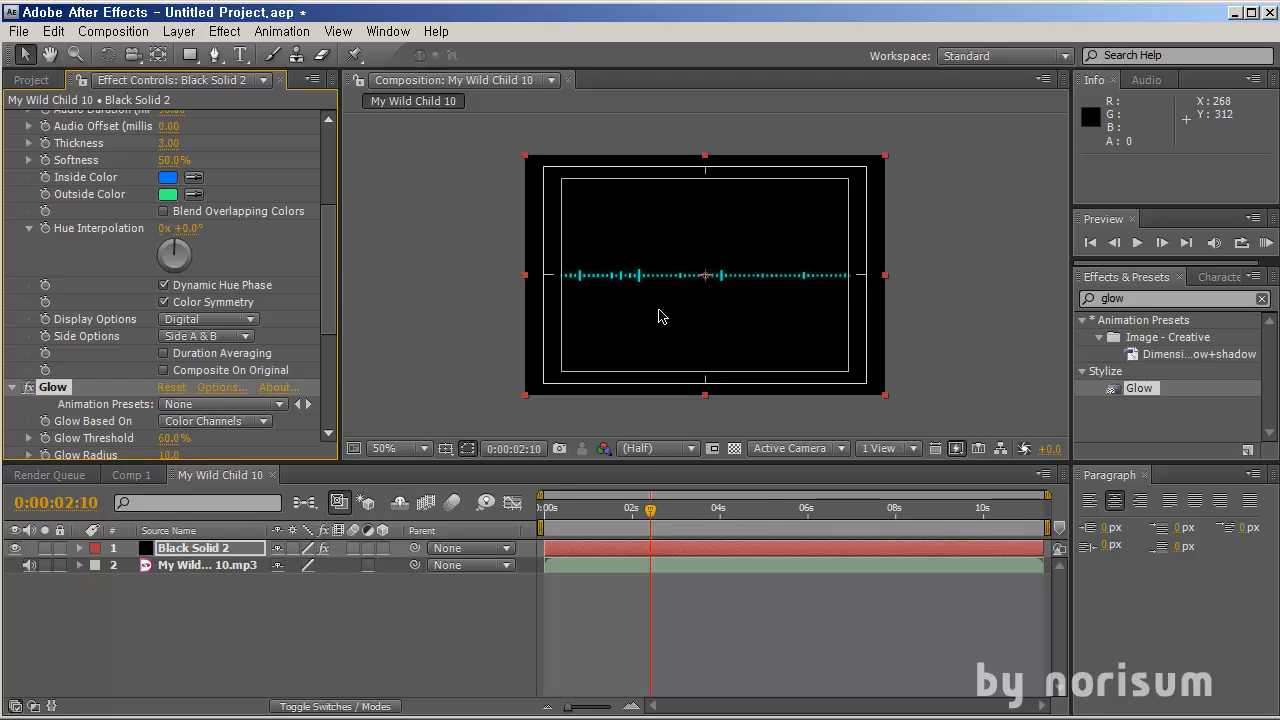
drag(582, 507, 692, 514)
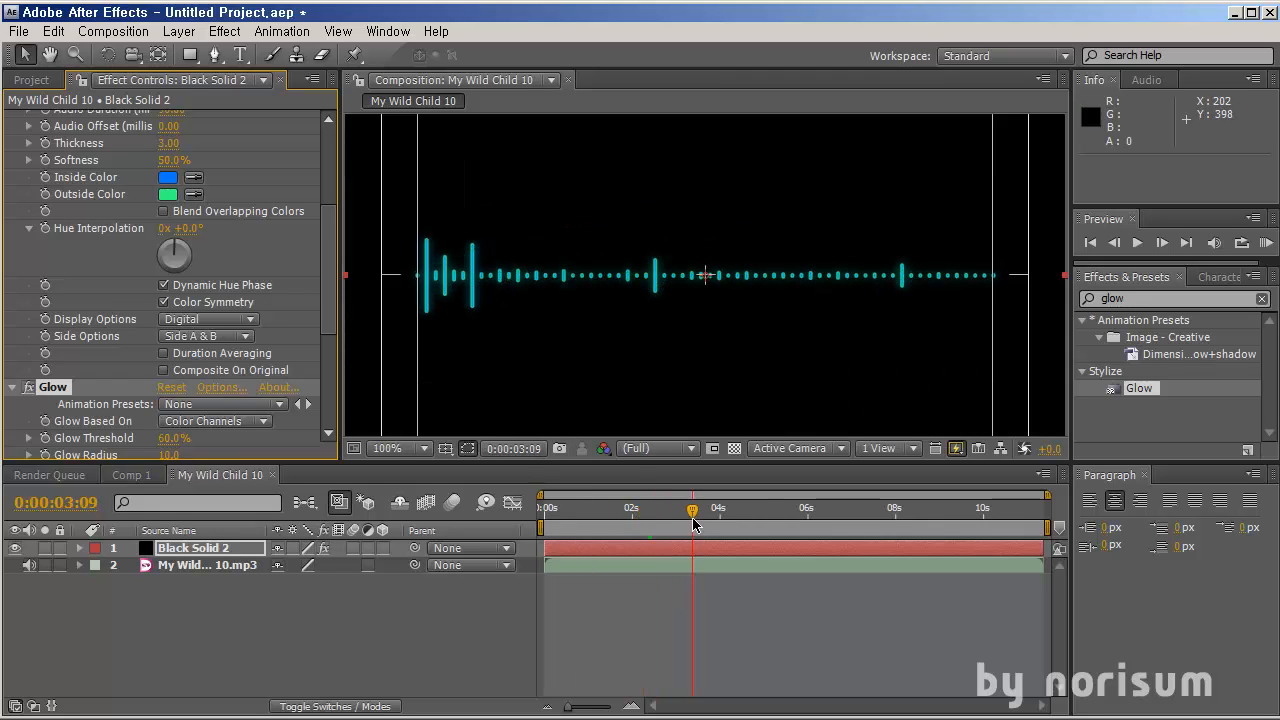
click(245, 320)
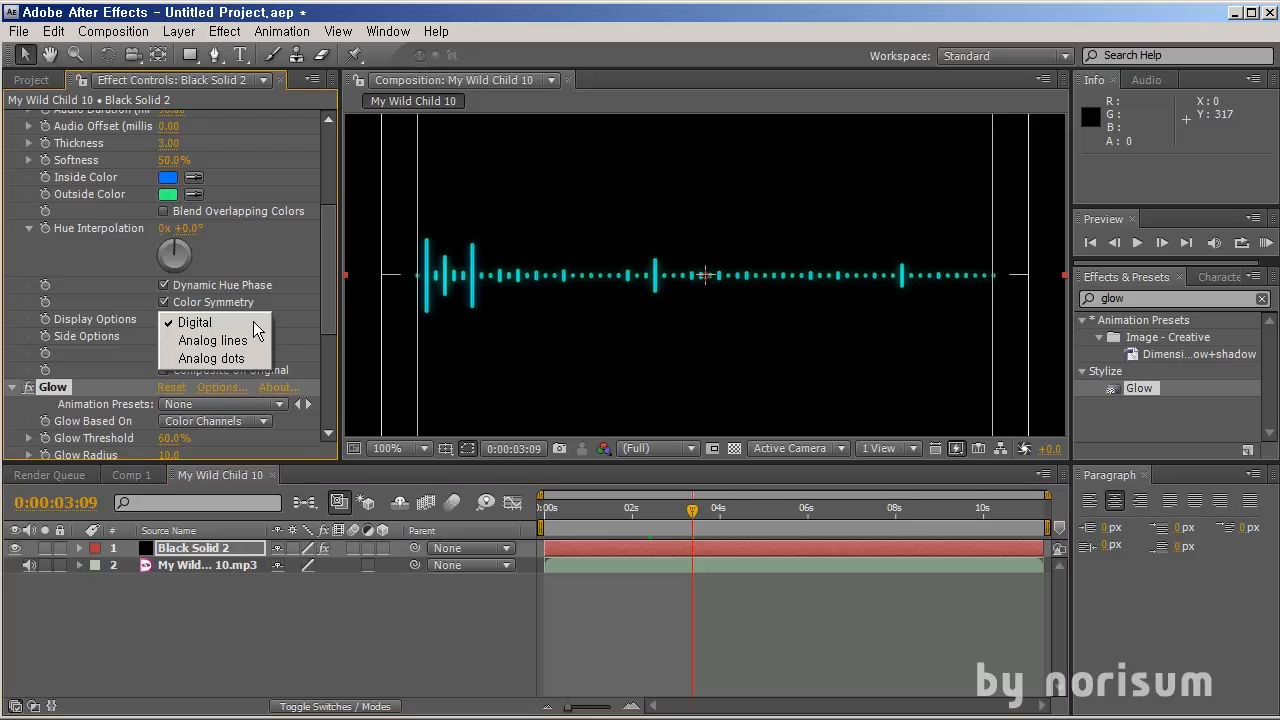
click(205, 339)
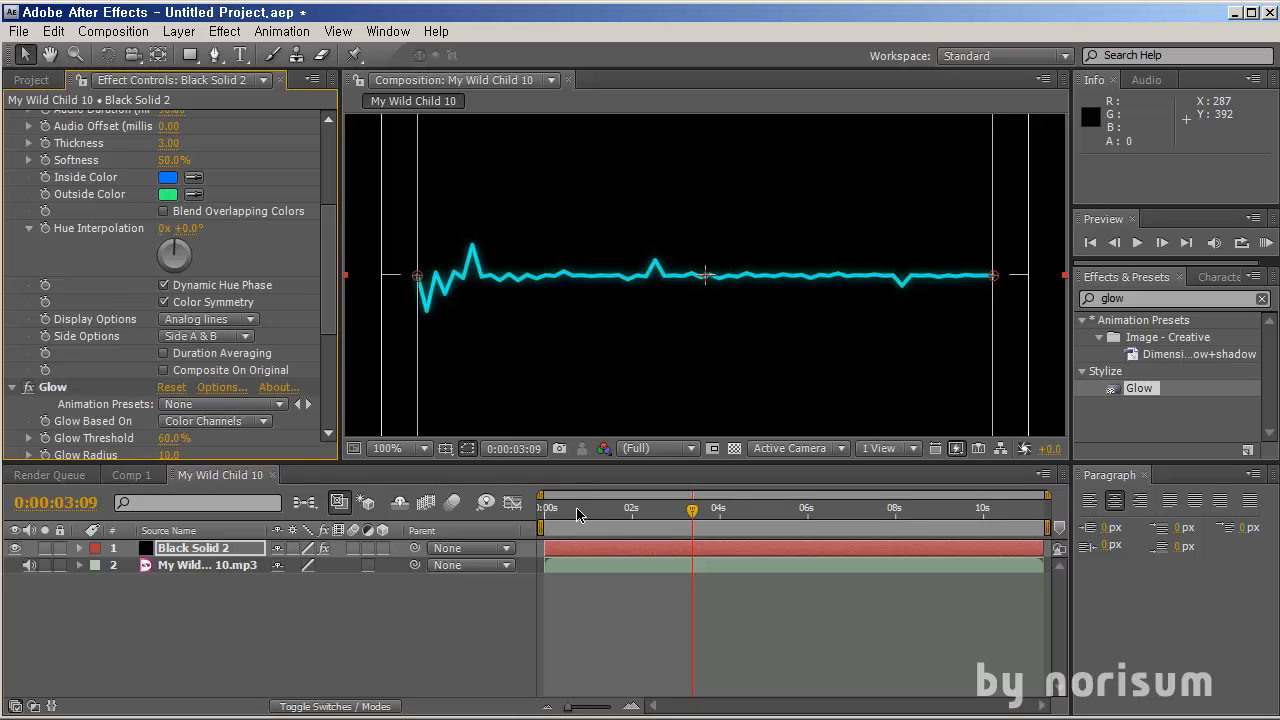
Set the Audio Spectrum's Maximum Height to 3190
drag(582, 514, 779, 514)
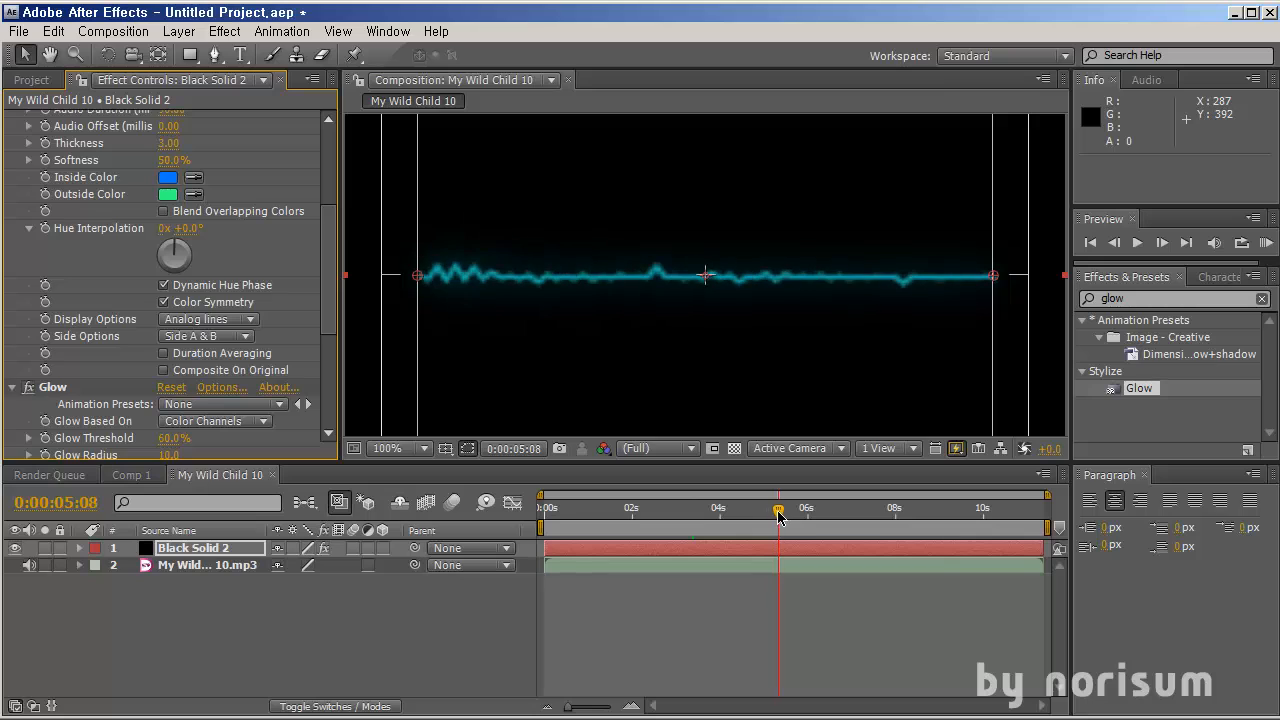
scroll(236, 272, up, 3)
scroll(236, 272, up, 2)
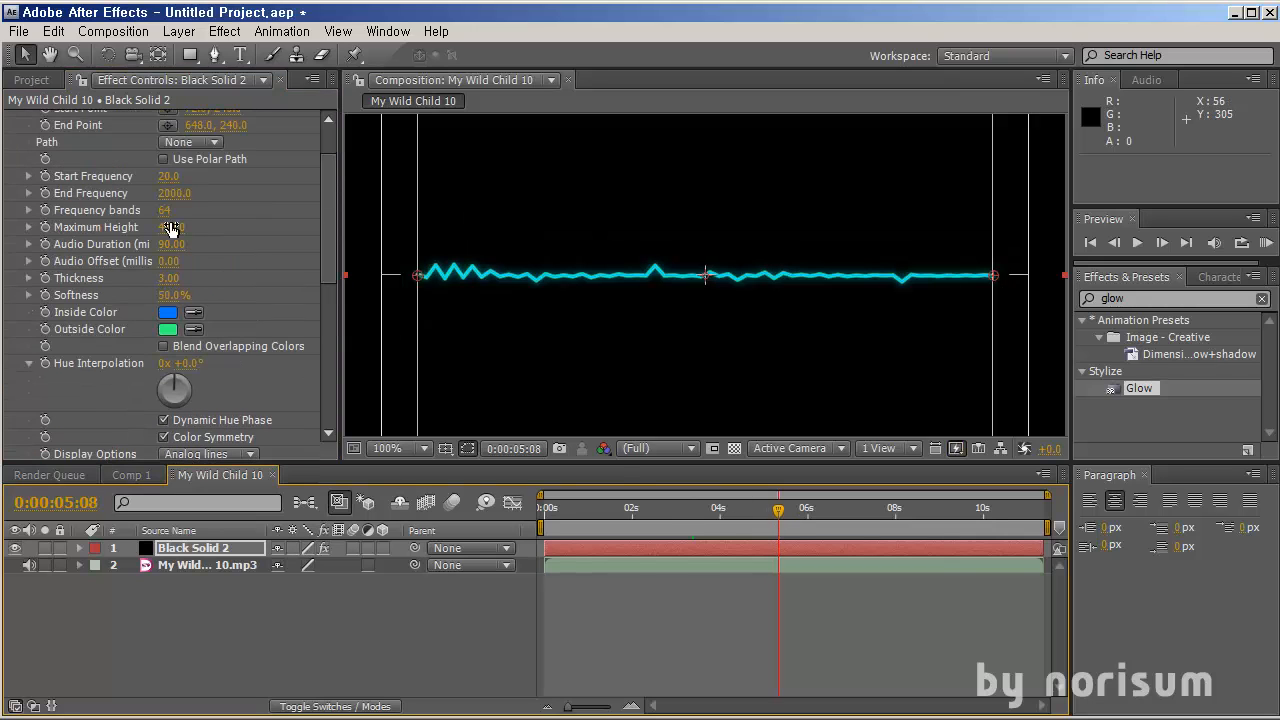
drag(170, 228, 490, 266)
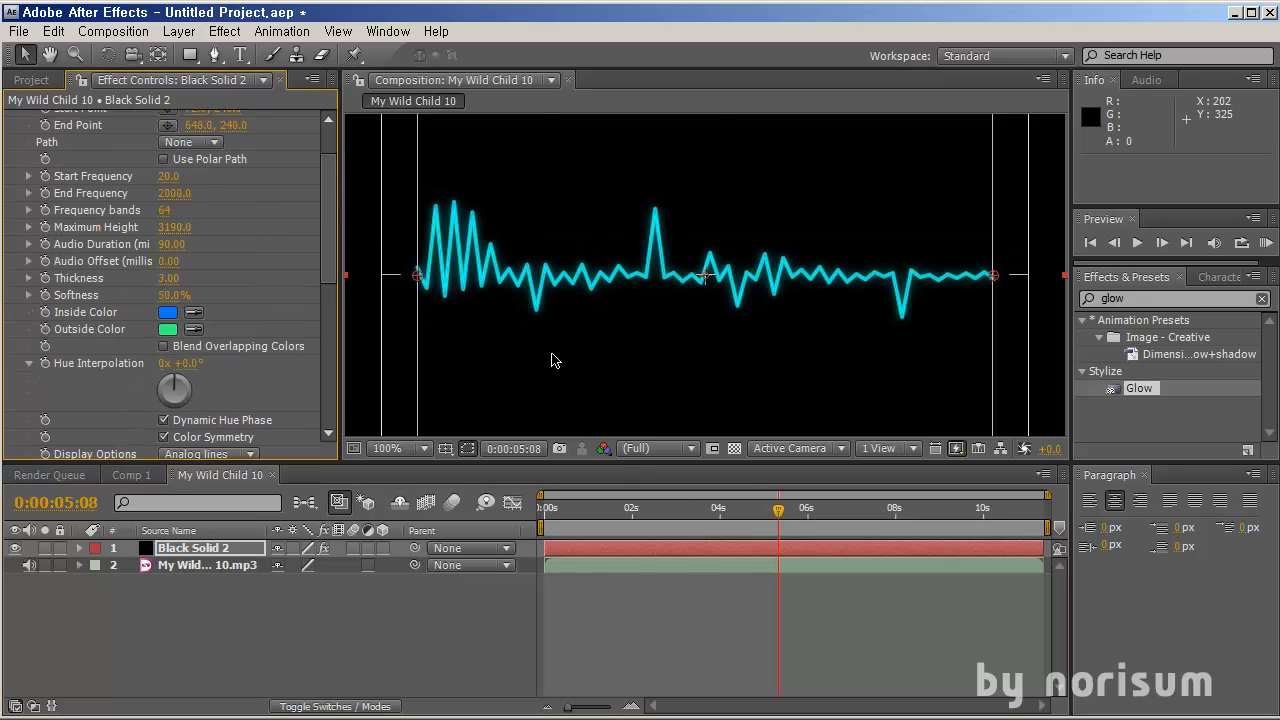
Lower the Audio Spectrum's Maximum Height to 1560
key(comma)
drag(780, 497, 737, 520)
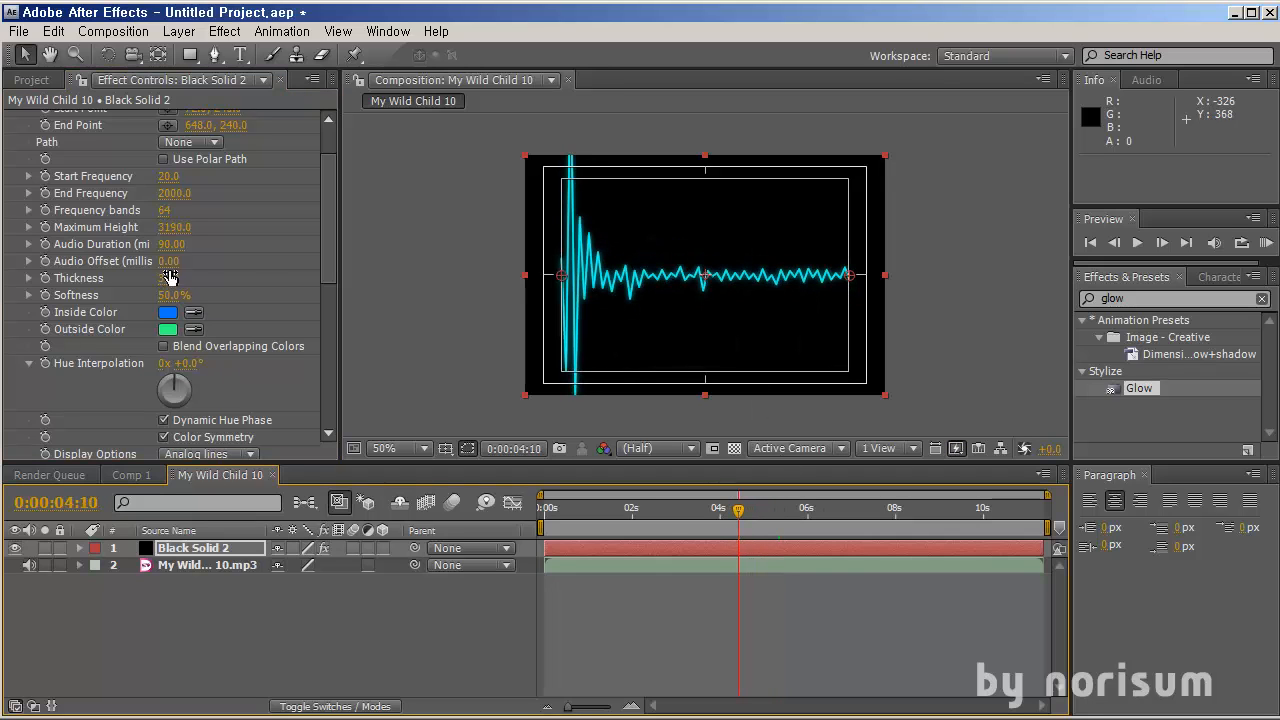
drag(175, 238, 20, 247)
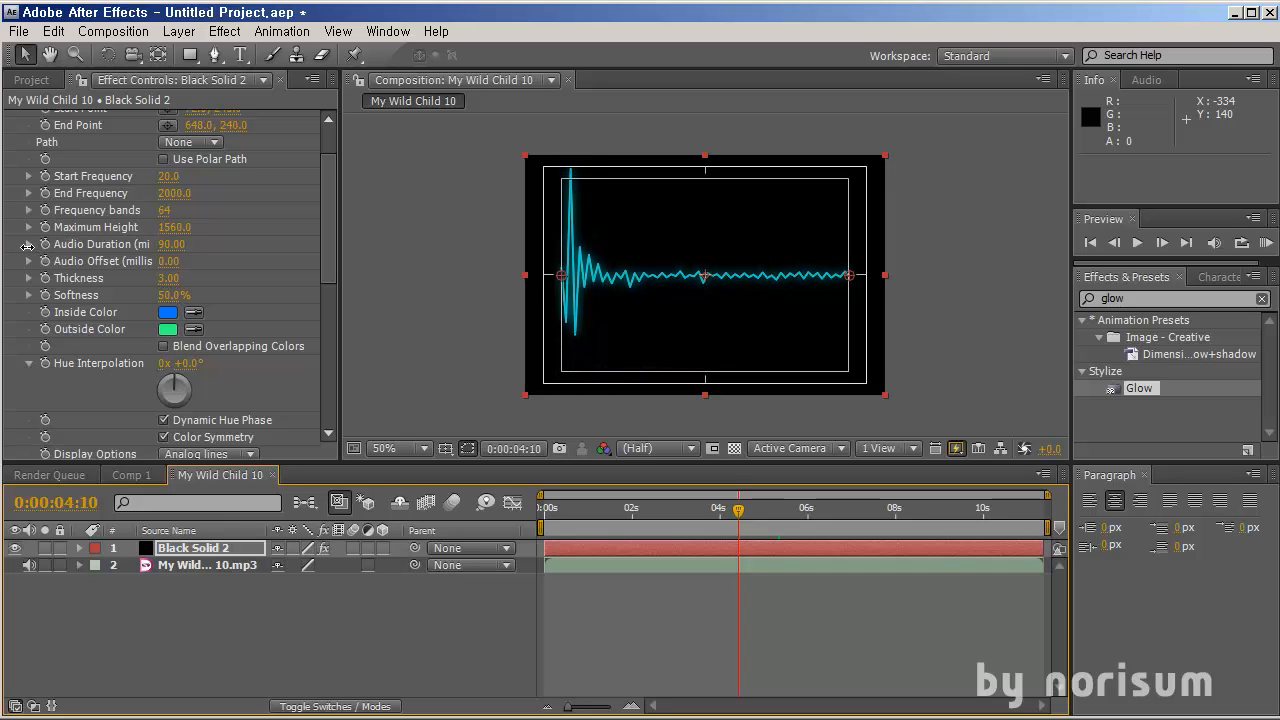
Change the Audio Spectrum's Display Options to Analog dots
drag(738, 519, 597, 520)
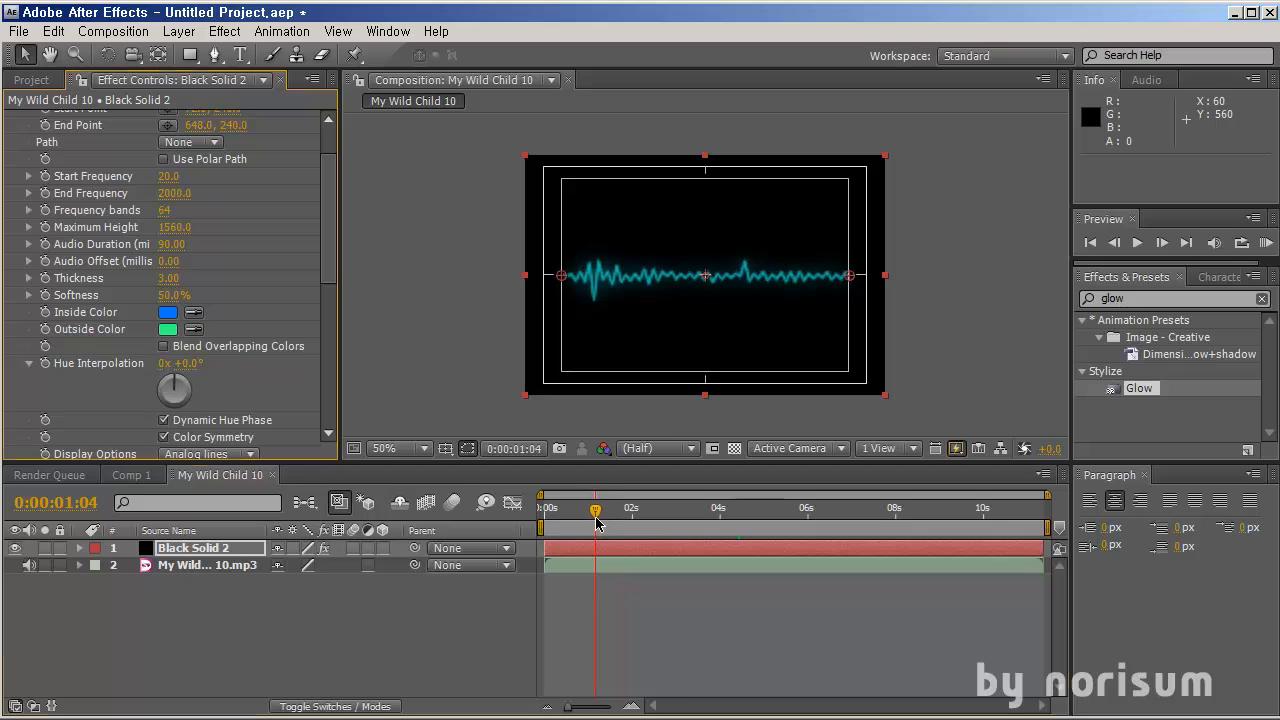
scroll(195, 303, down, 3)
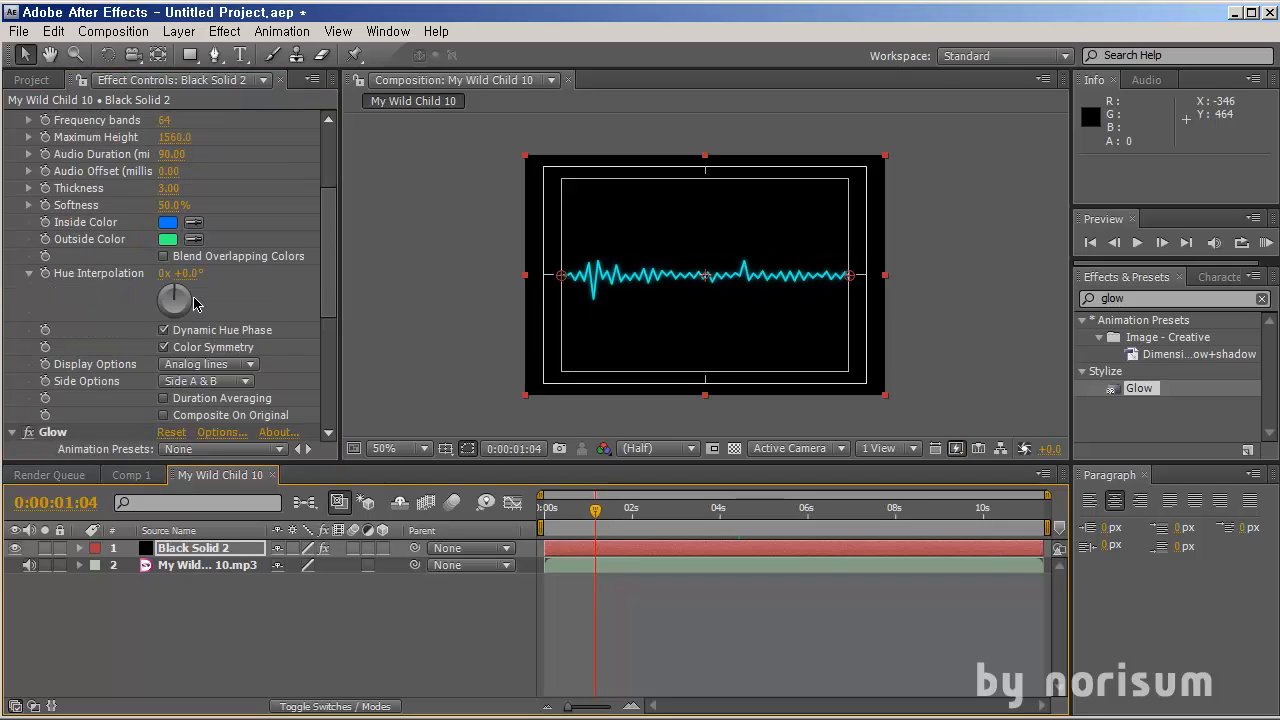
click(220, 372)
click(225, 381)
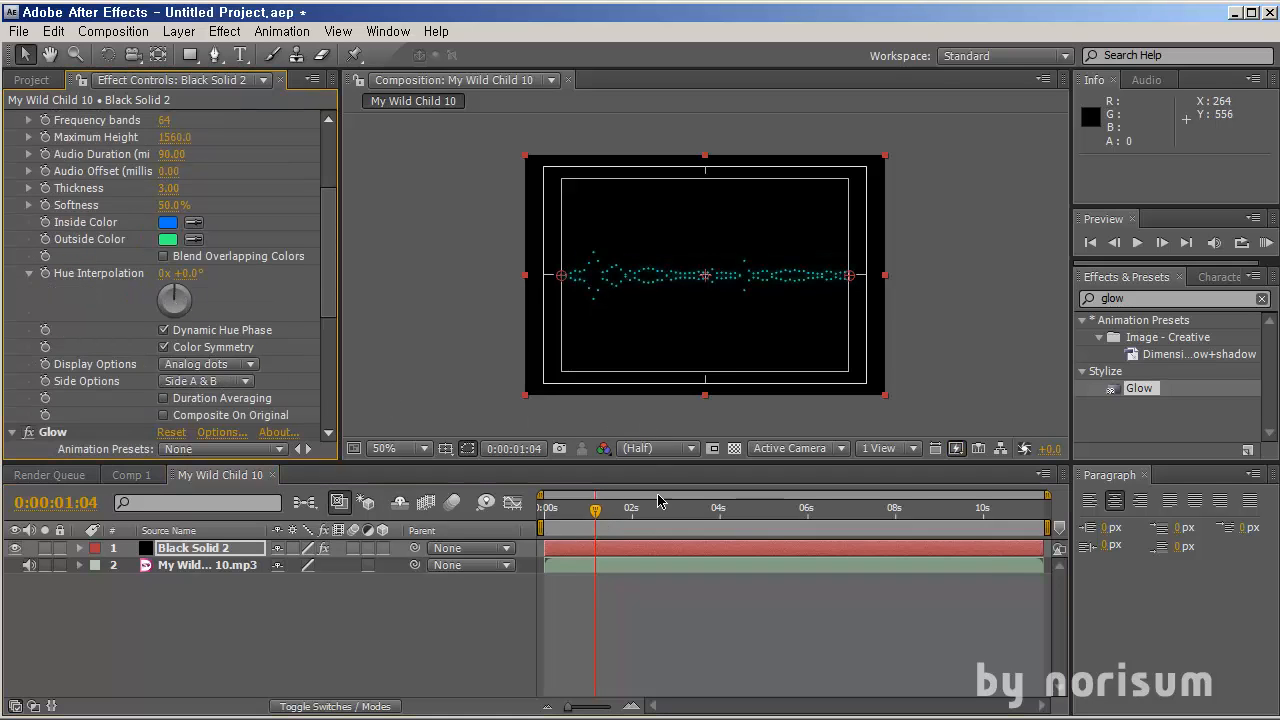
Preview the spectrum animation by playing and scrubbing the timeline
key(space)
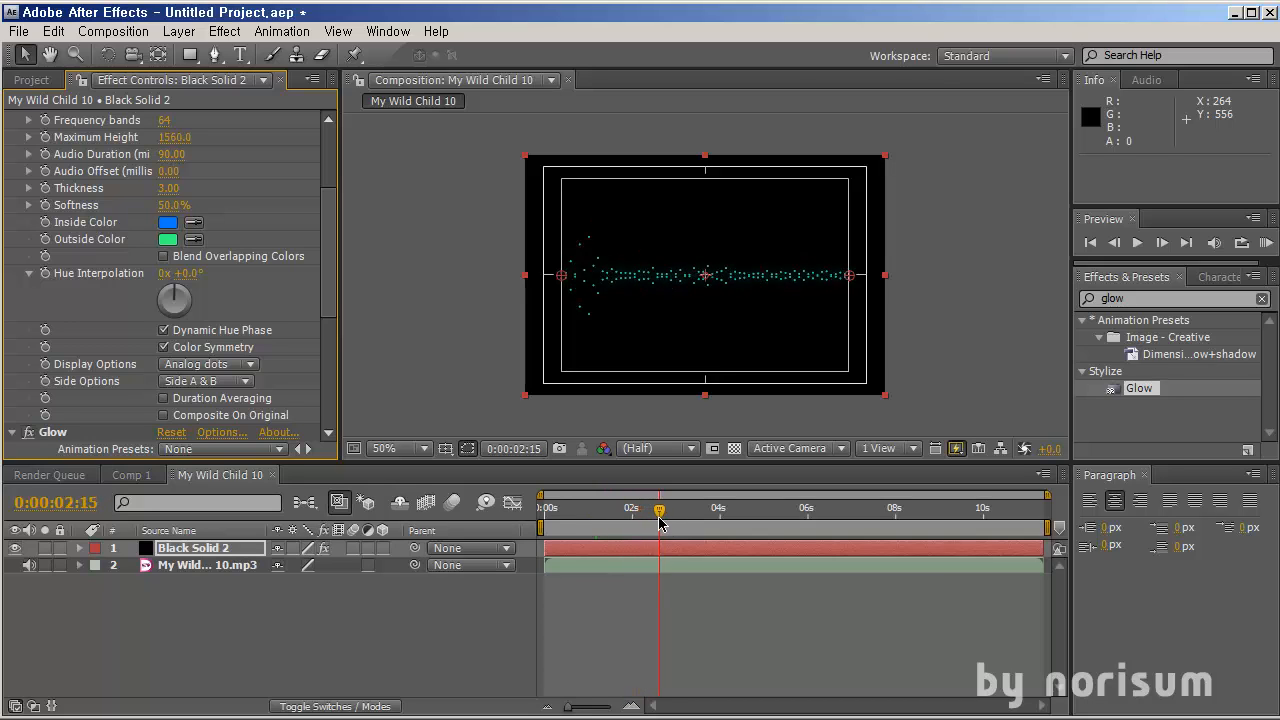
drag(660, 520, 583, 532)
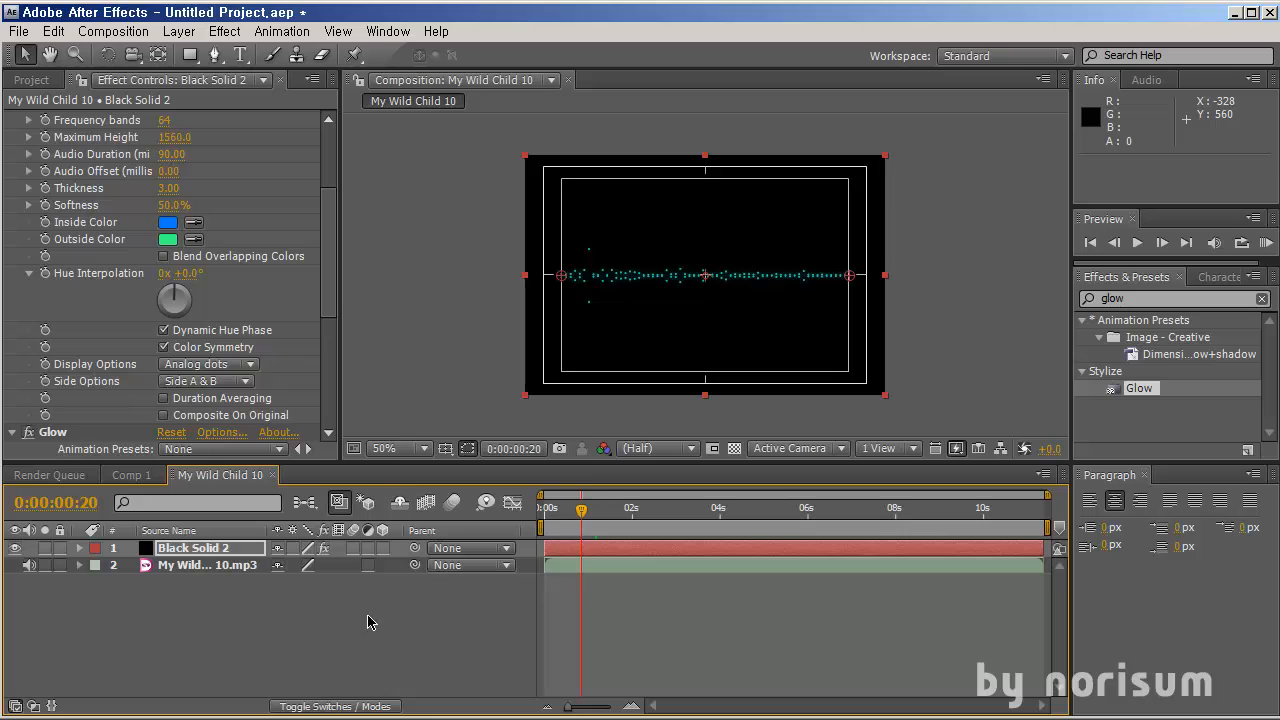
click(348, 671)
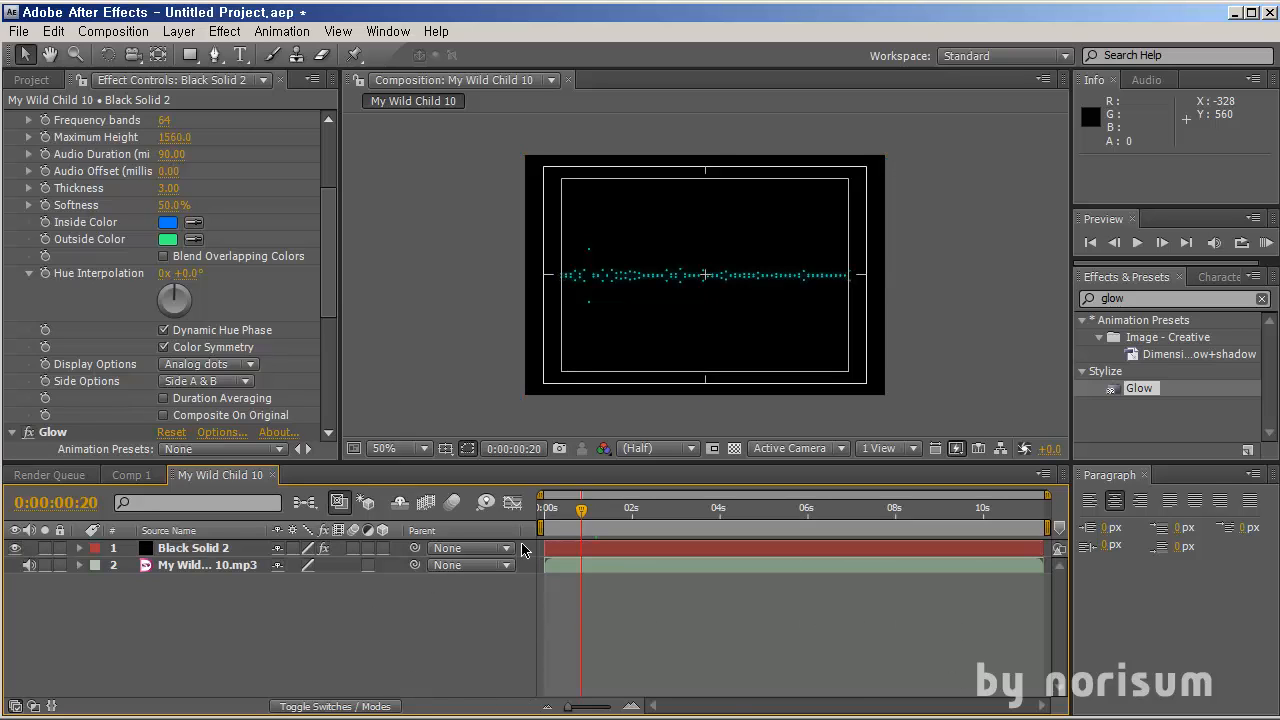
drag(570, 522, 826, 516)
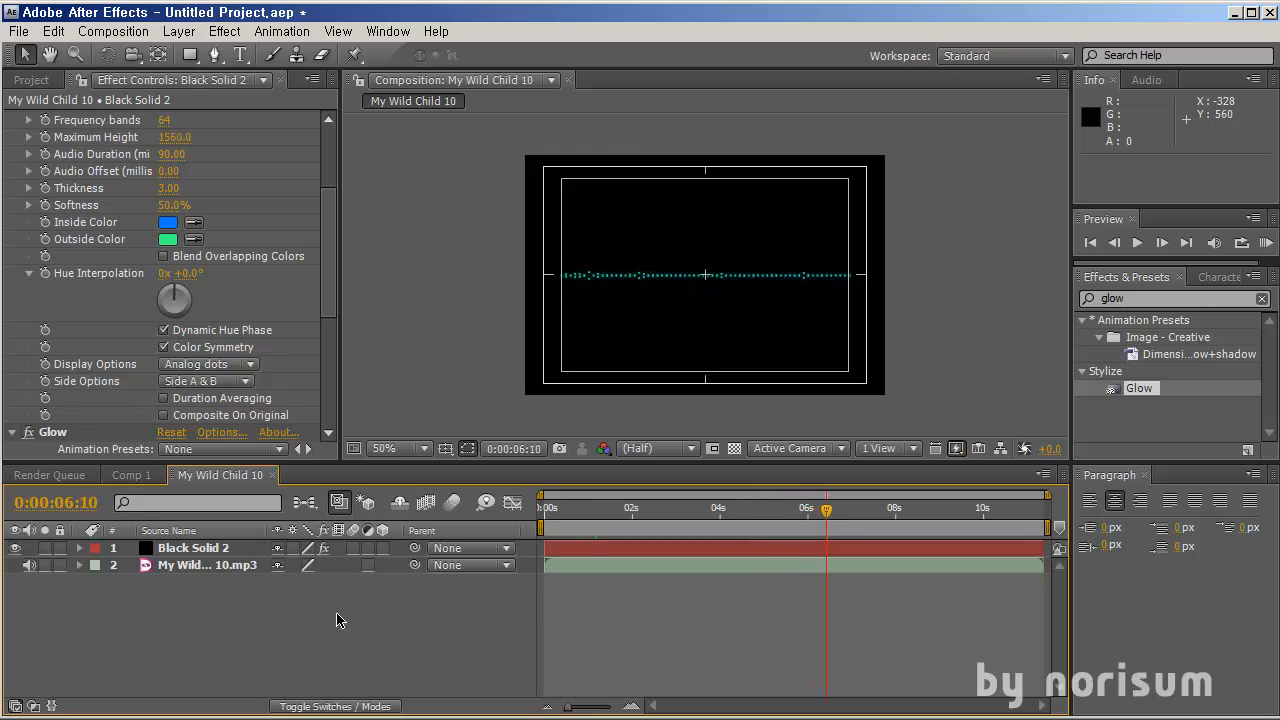
Switch to the Comp 1 composition and scrub its timeline
click(133, 475)
drag(610, 521, 551, 528)
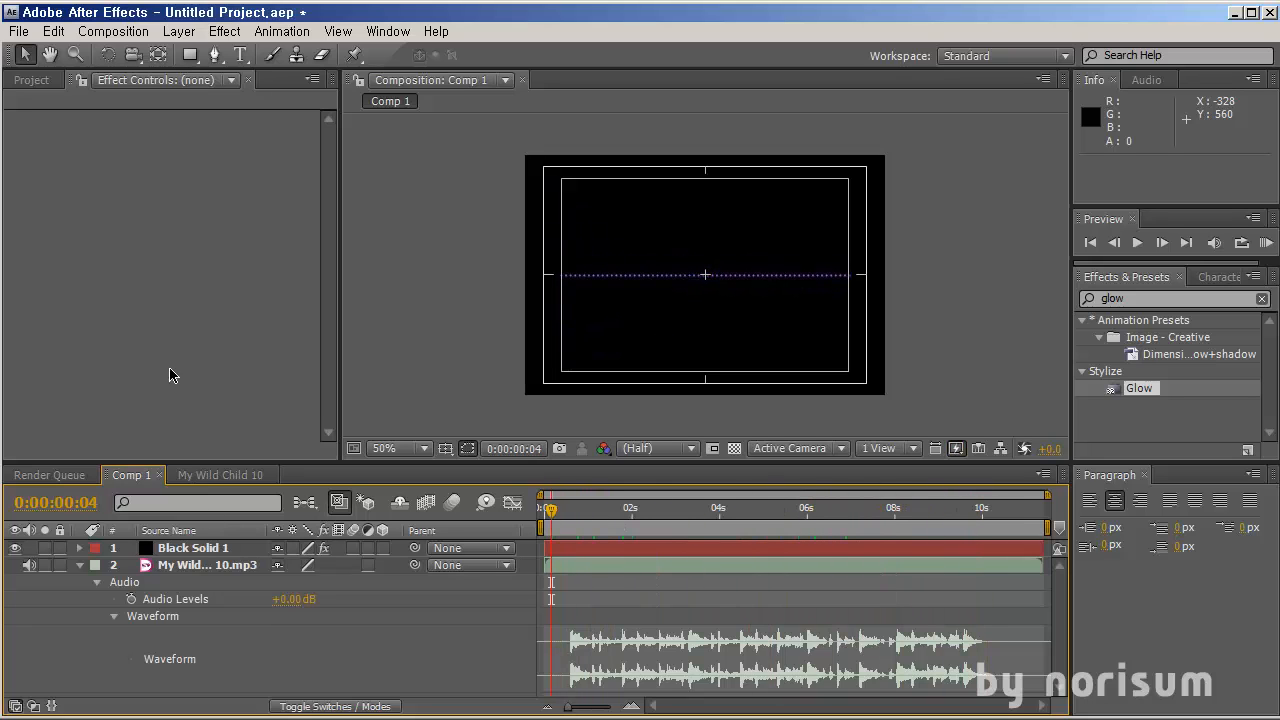